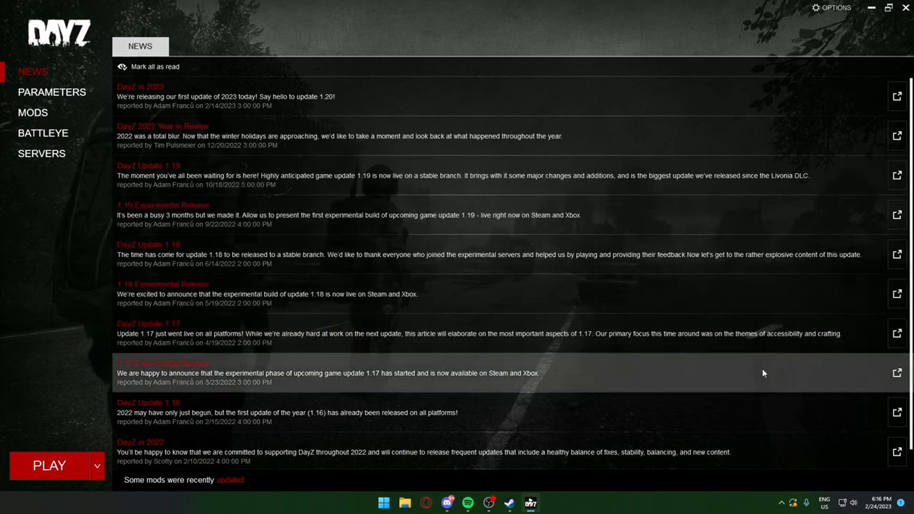
# - Disable the Command line launch parameter that points to the DayZCommunityOfflineMode mission
pyautogui.click(636, 216)
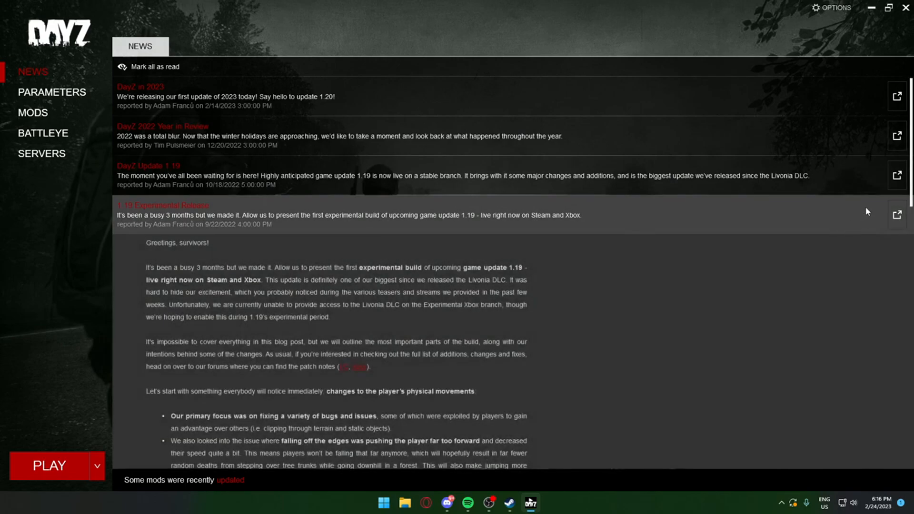
pyautogui.click(43, 92)
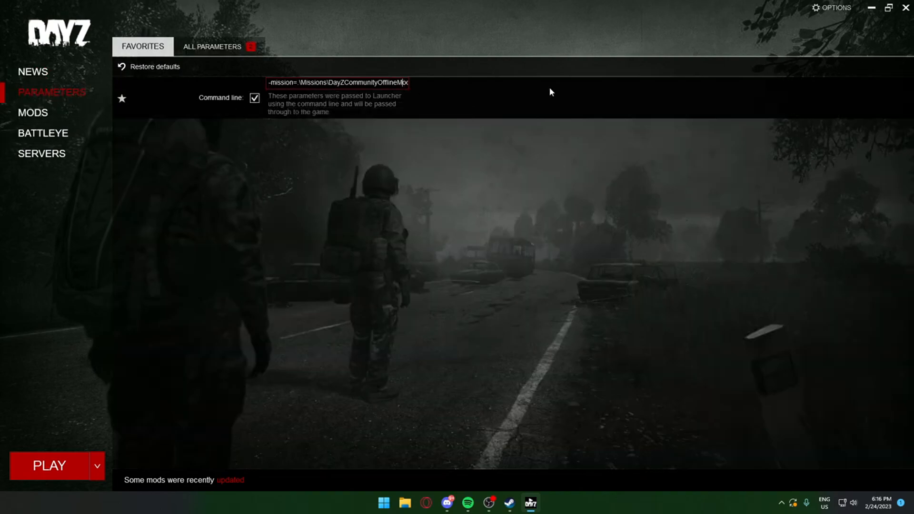
pyautogui.press('Right')
pyautogui.press('Right')
pyautogui.press('Right')
pyautogui.press('Right')
pyautogui.press('Right')
pyautogui.press('Right')
pyautogui.press('Right')
pyautogui.press('Right')
pyautogui.press('Right')
pyautogui.press('Right')
pyautogui.press('Right')
pyautogui.press('Right')
pyautogui.press('Right')
pyautogui.press('Right')
pyautogui.press('Right')
pyautogui.press('Right')
pyautogui.press('Right')
pyautogui.press('Right')
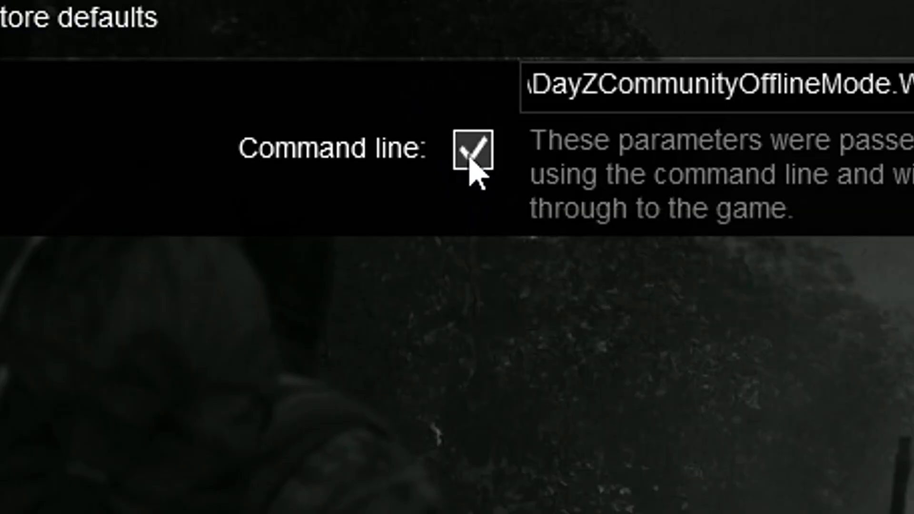
pyautogui.click(255, 99)
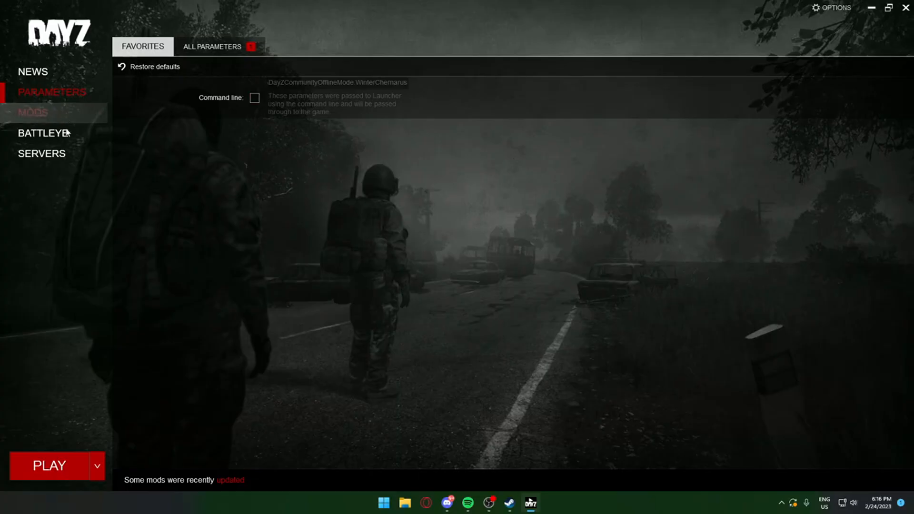
# - Switch the mod preset to Default and back to dayz editor
pyautogui.click(32, 112)
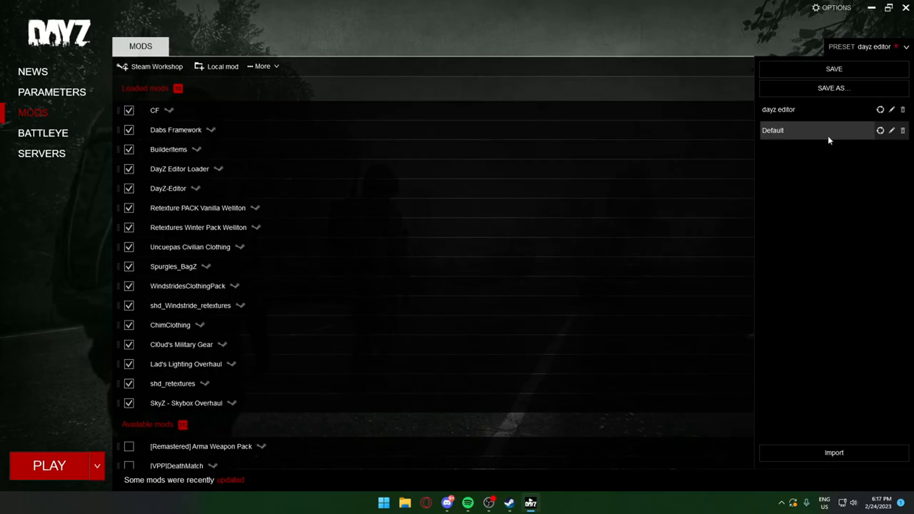
pyautogui.click(580, 371)
pyautogui.click(901, 50)
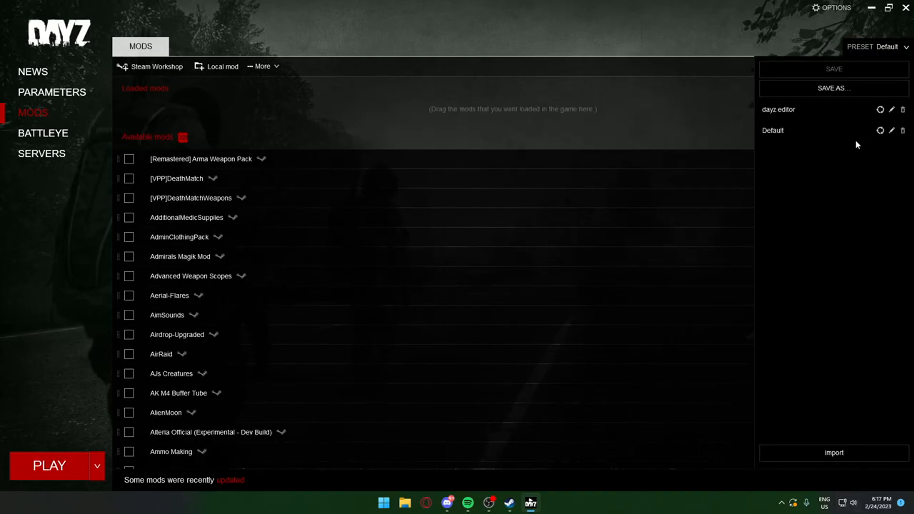
pyautogui.click(852, 110)
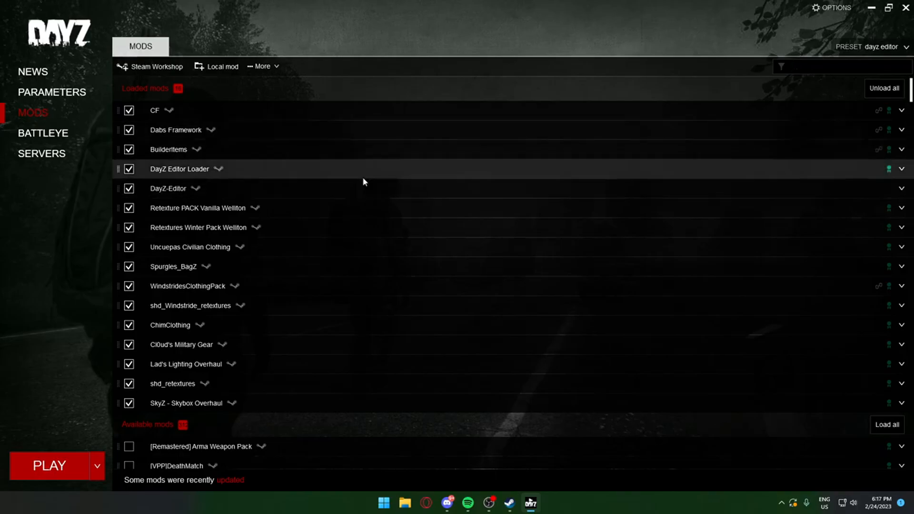
# - Switch to Steam, search the DayZ Workshop for "dayz editor", examine the editor mods, and return to the launcher
pyautogui.click(511, 505)
pyautogui.click(395, 236)
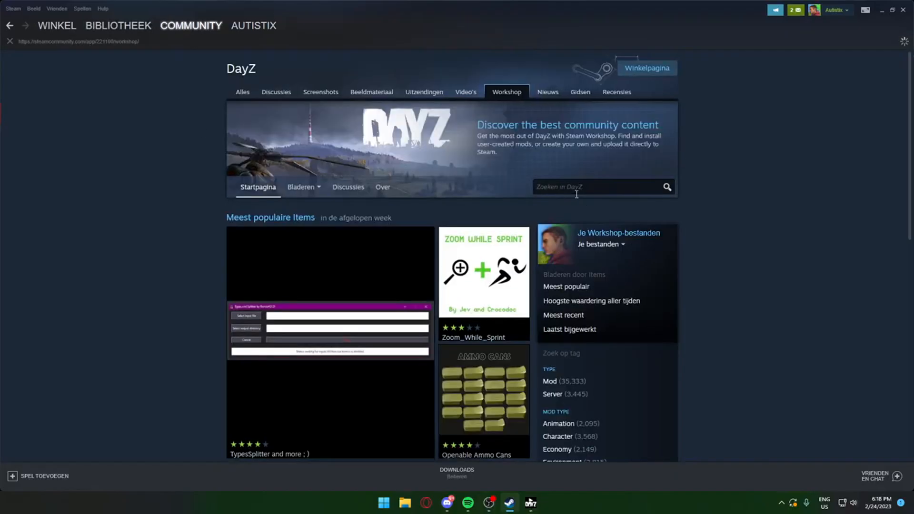
pyautogui.write('dayz')
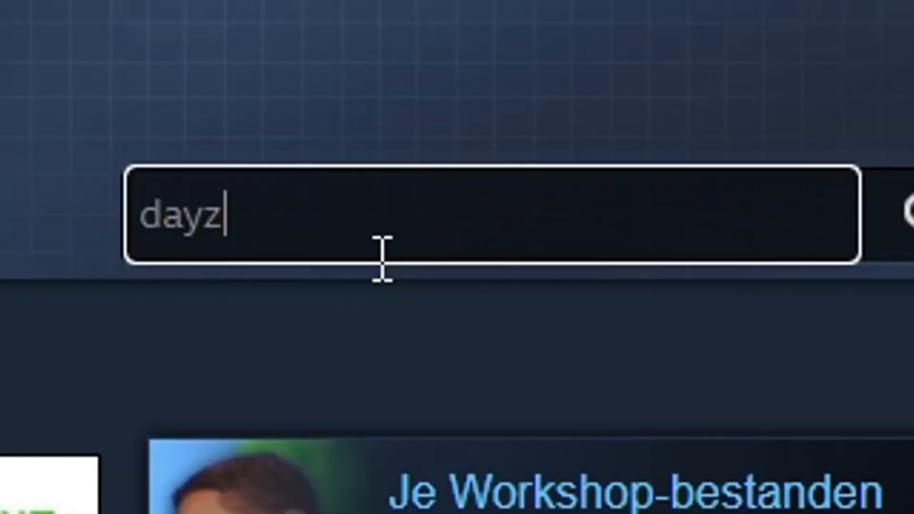
pyautogui.write('editor')
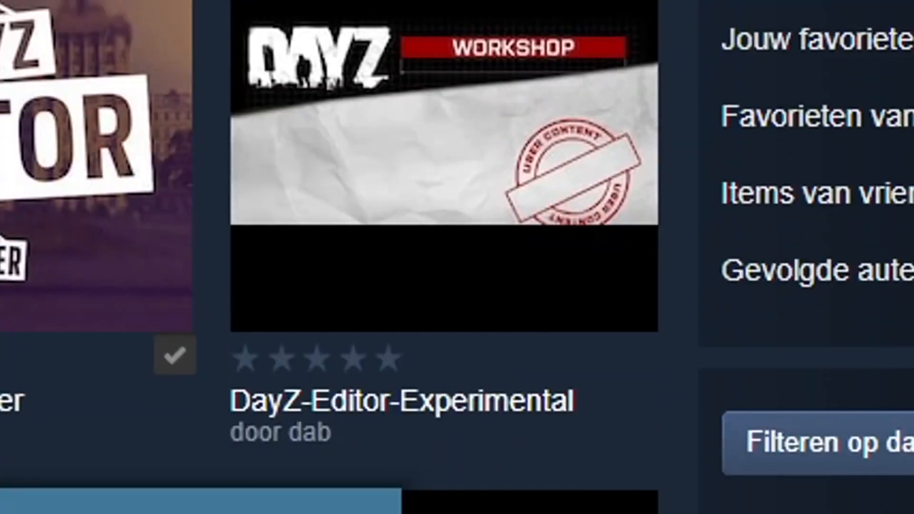
pyautogui.moveTo(301, 196)
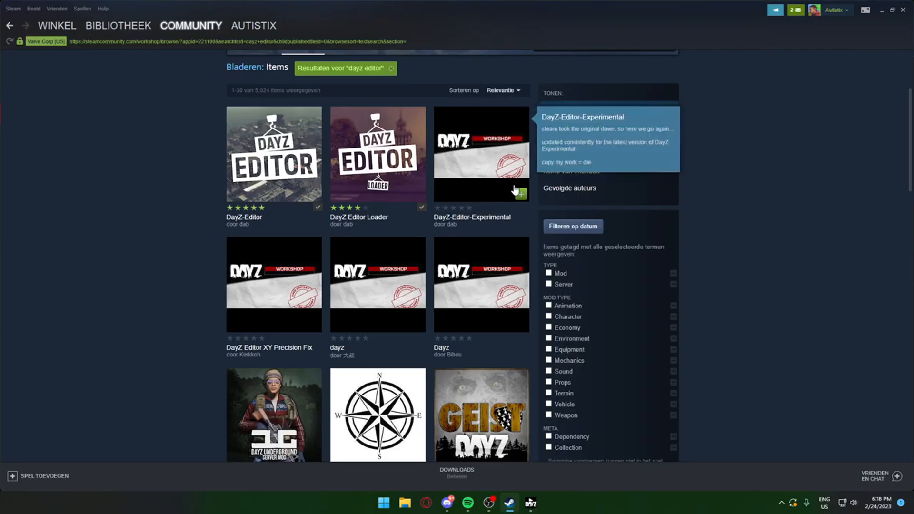
pyautogui.scroll(1, 499, 259)
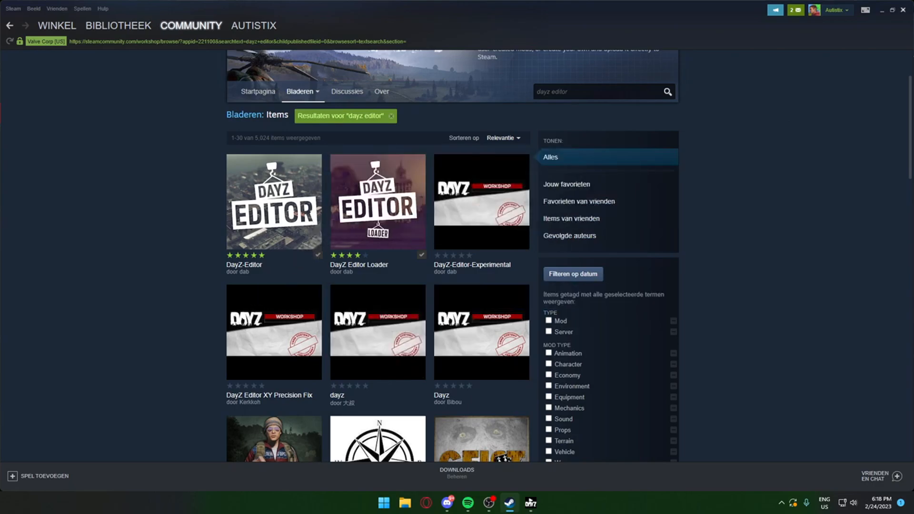
pyautogui.click(882, 10)
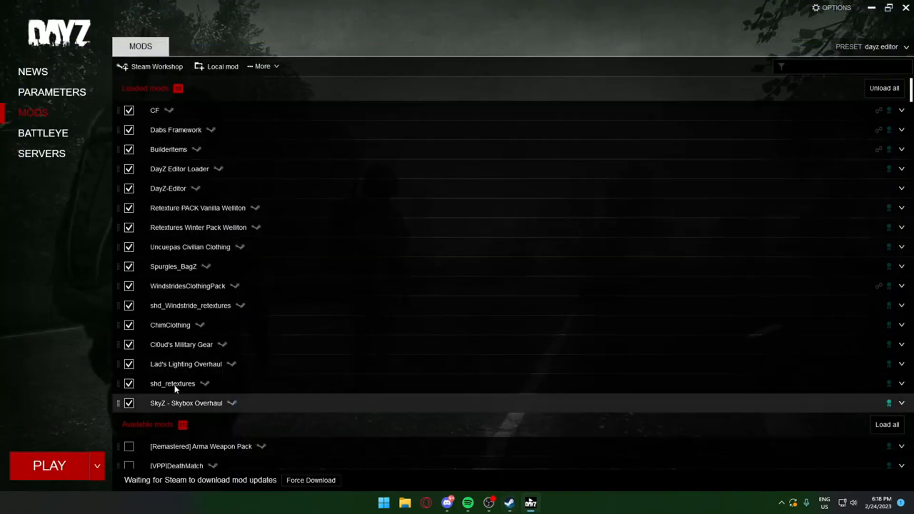
# - Unload DayZ-Editor and DayZ Editor Loader, load both again from a list filtered by "editor", and clear the filter
pyautogui.click(129, 189)
pyautogui.click(129, 170)
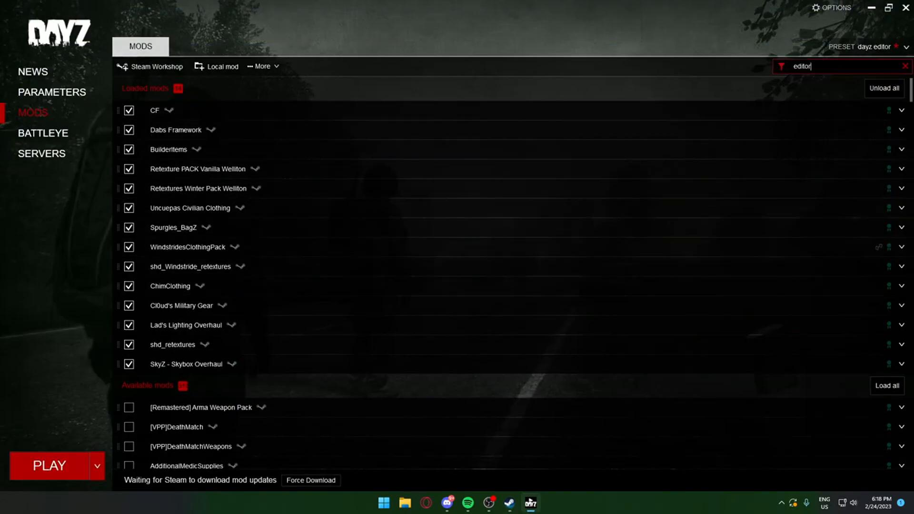
pyautogui.click(129, 170)
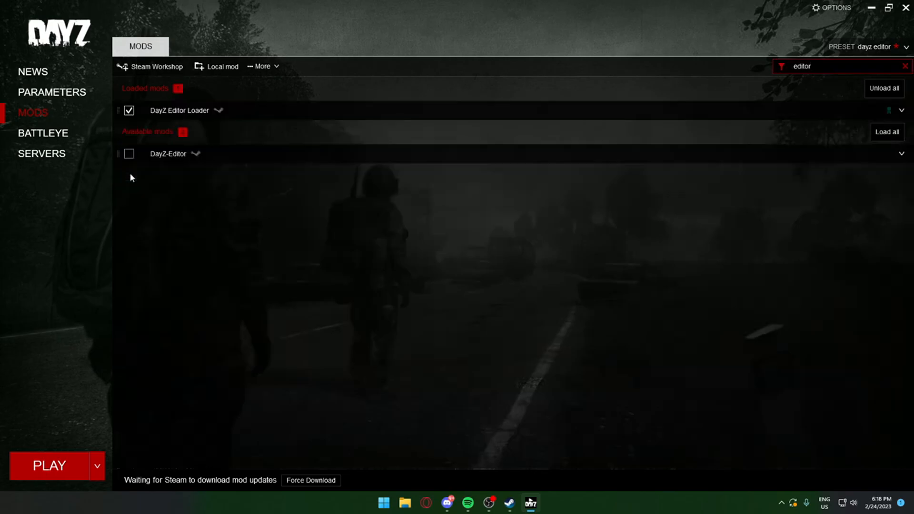
pyautogui.click(127, 153)
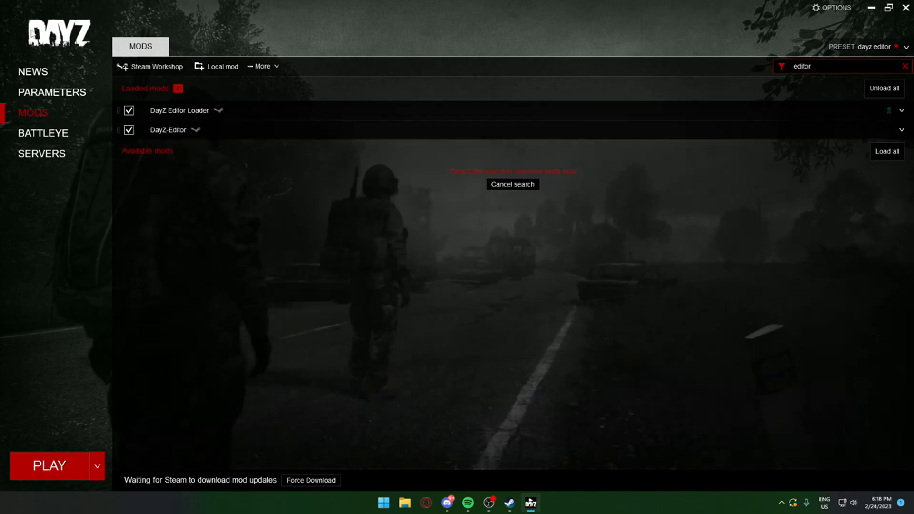
pyautogui.click(513, 184)
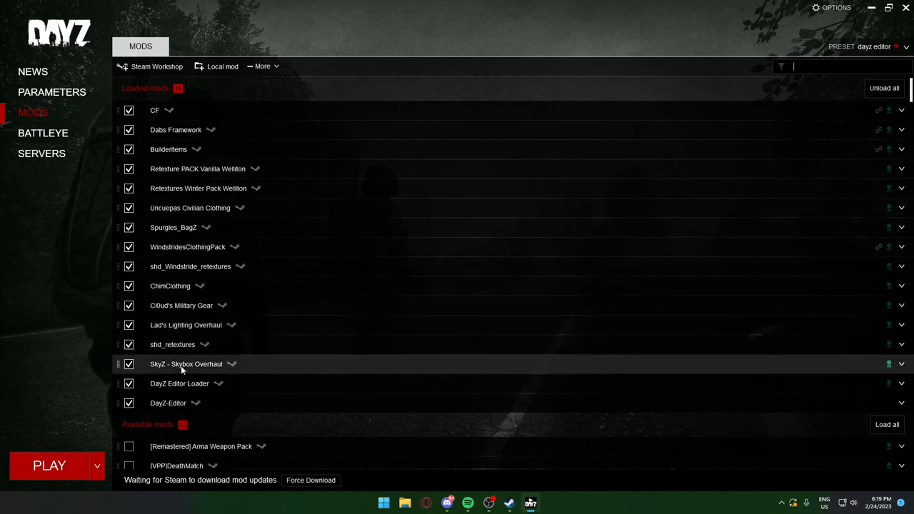
# - Filter the mods by "esseker" and load the Esseker map mod as a trial, unloading it again
pyautogui.scroll(-1, 278, 331)
pyautogui.scroll(1, 279, 329)
pyautogui.scroll(-5, 233, 320)
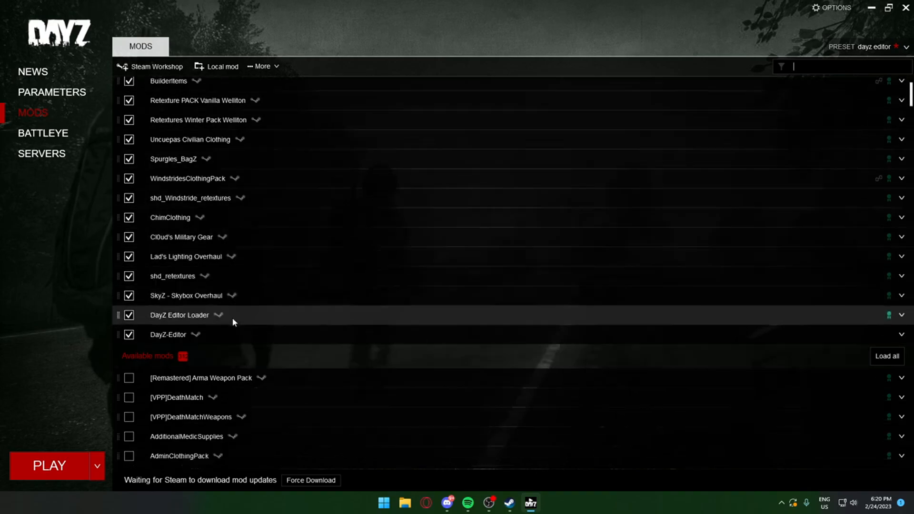
pyautogui.scroll(5, 240, 309)
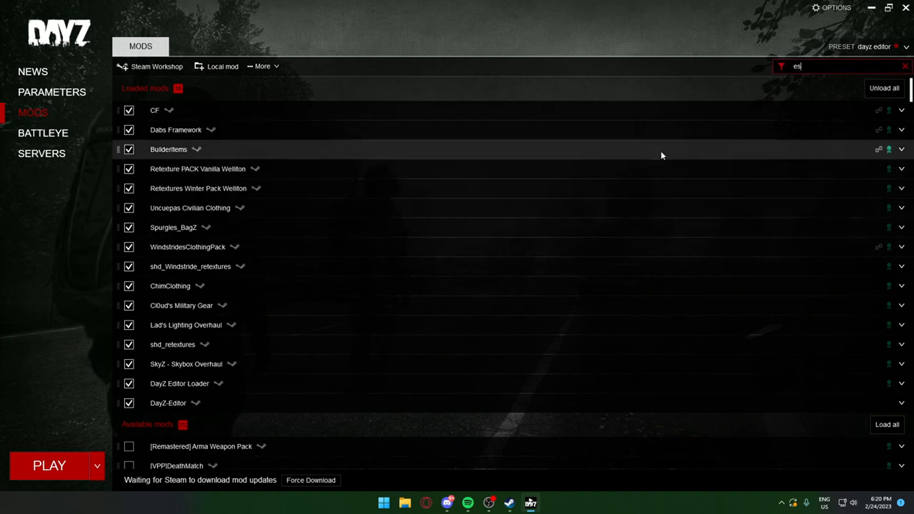
pyautogui.write('seker')
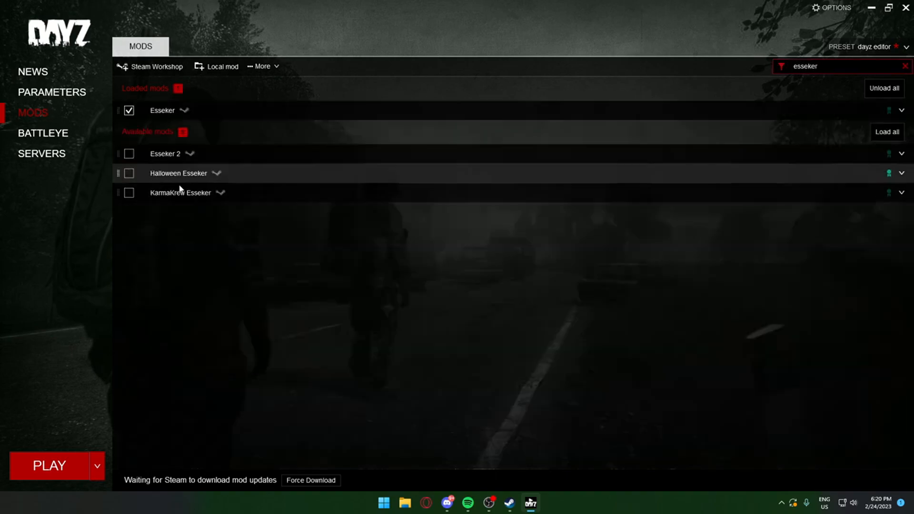
pyautogui.click(129, 111)
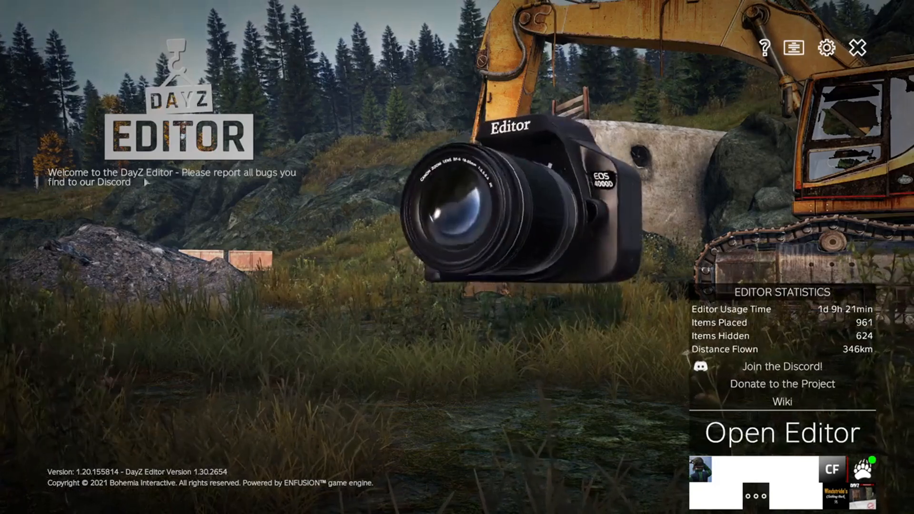
# - Open the editor with the ChernarusPlus map
pyautogui.click(847, 436)
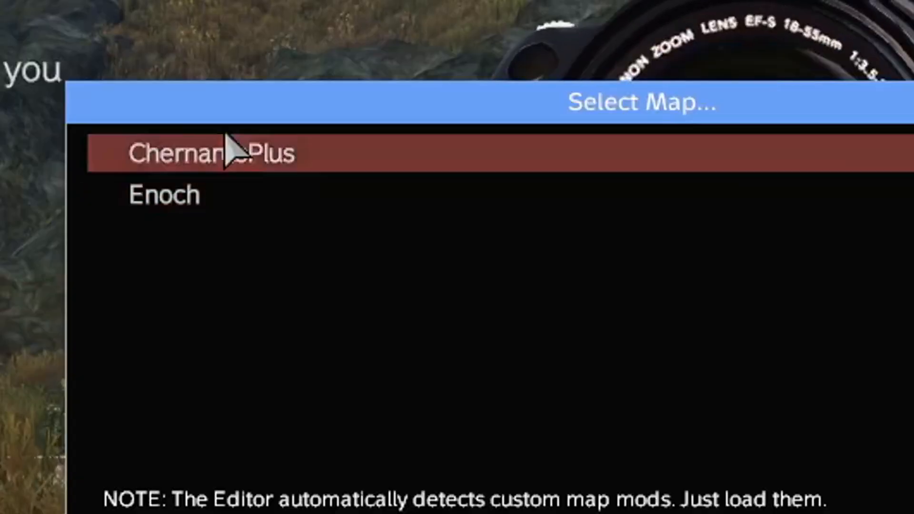
pyautogui.click(343, 194)
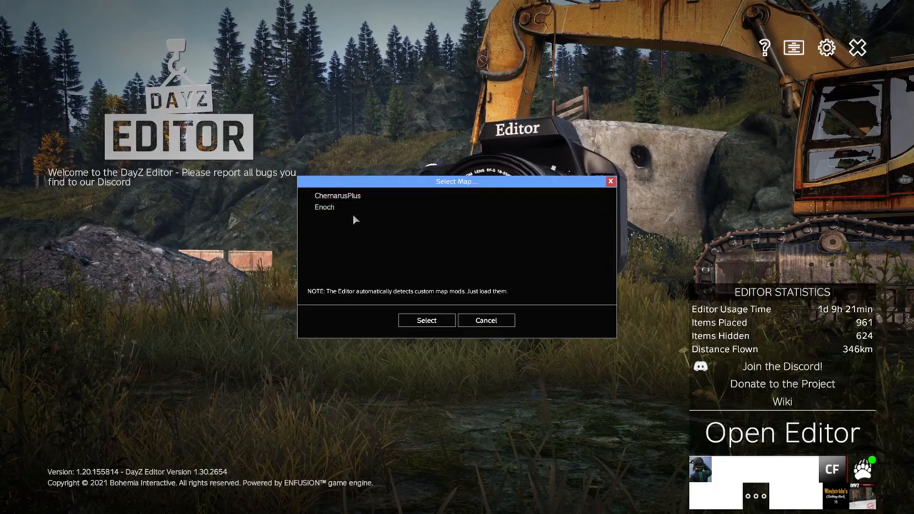
pyautogui.click(428, 321)
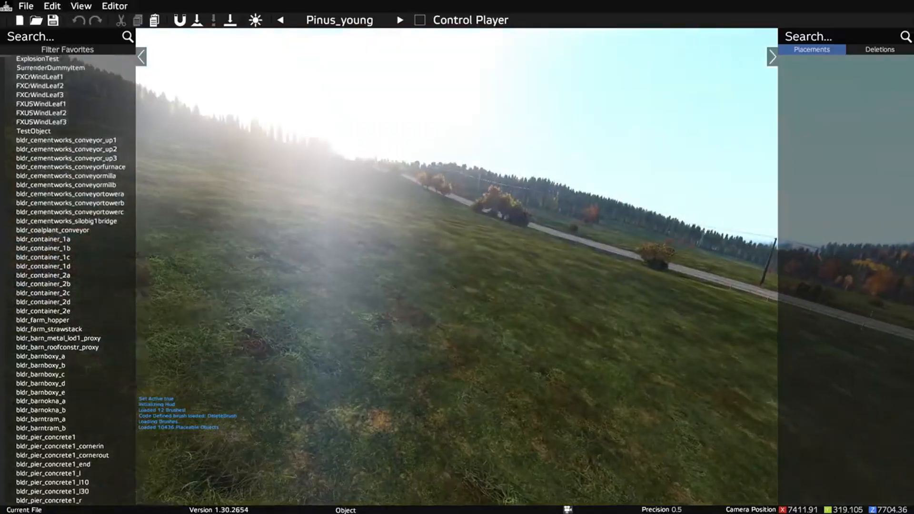
# - Fly the camera over the fields, village and forest to examine the surrounding terrain
pyautogui.press('w')
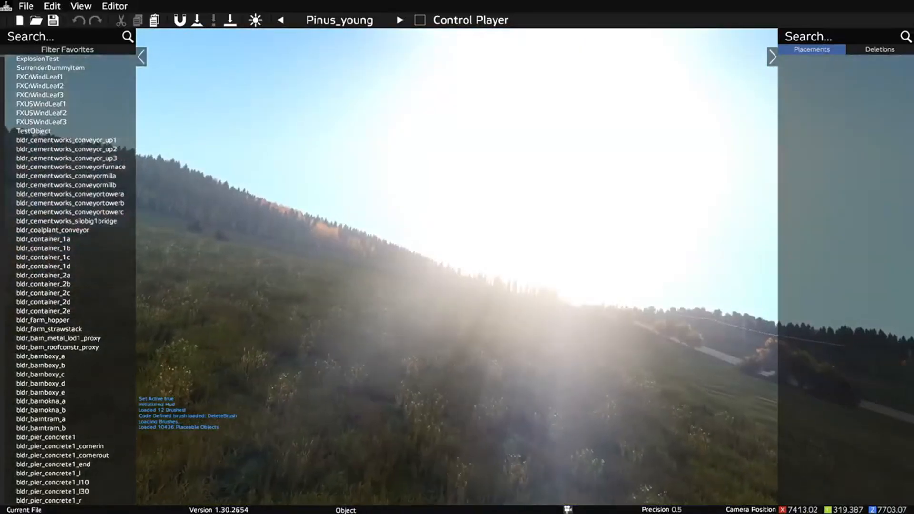
pyautogui.press('w')
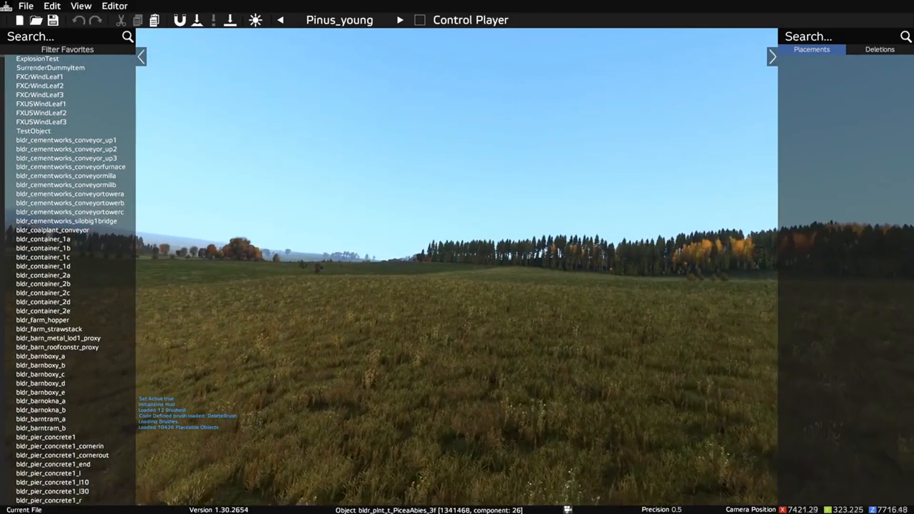
pyautogui.press('w')
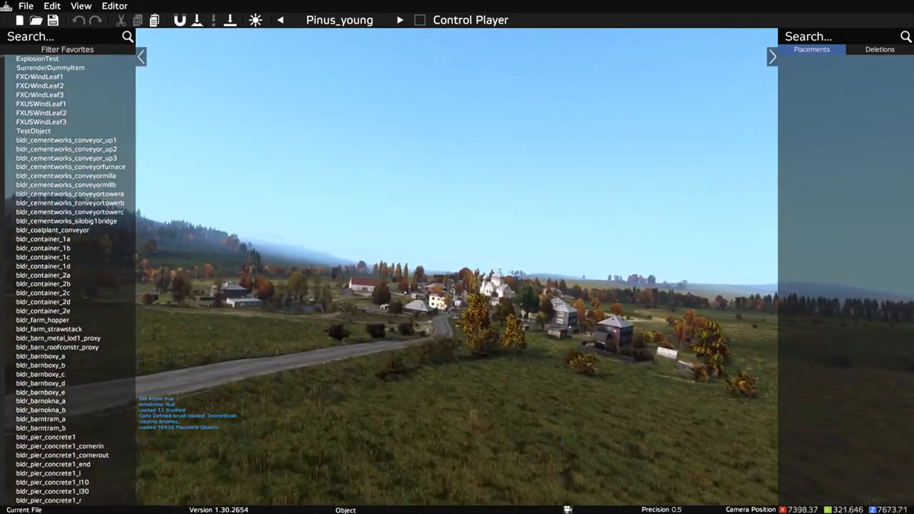
pyautogui.press('a')
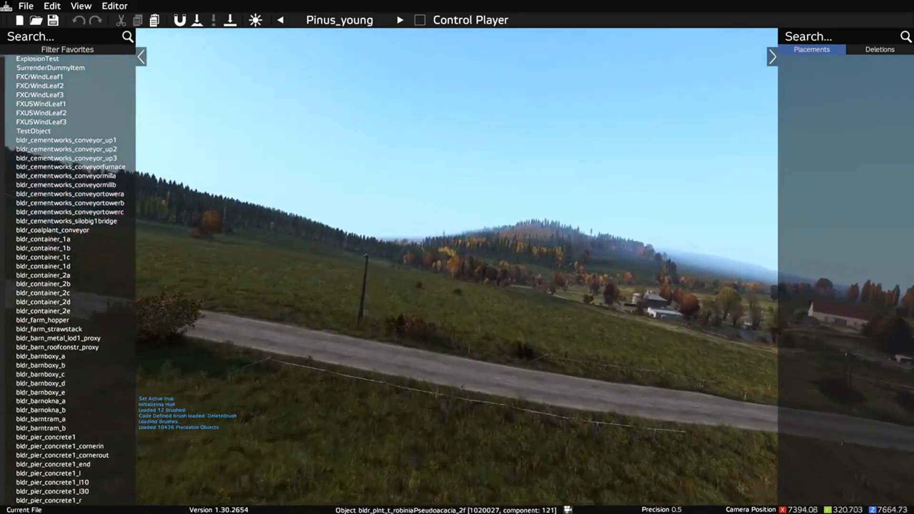
pyautogui.press('w')
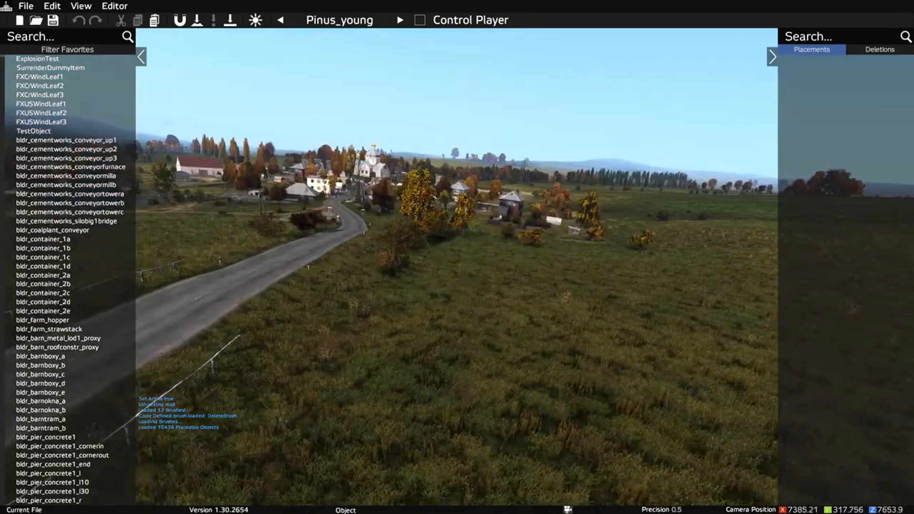
pyautogui.press('w')
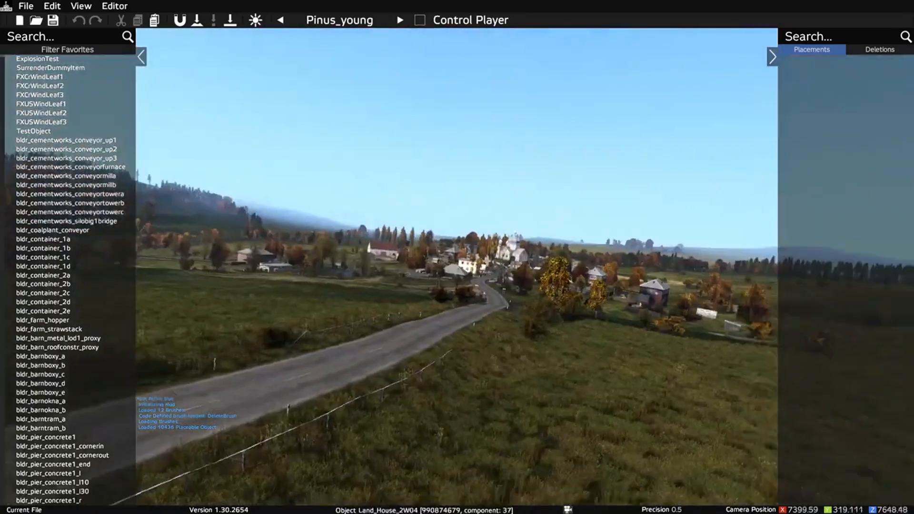
pyautogui.press('a')
pyautogui.hotkey('shift', 'w')
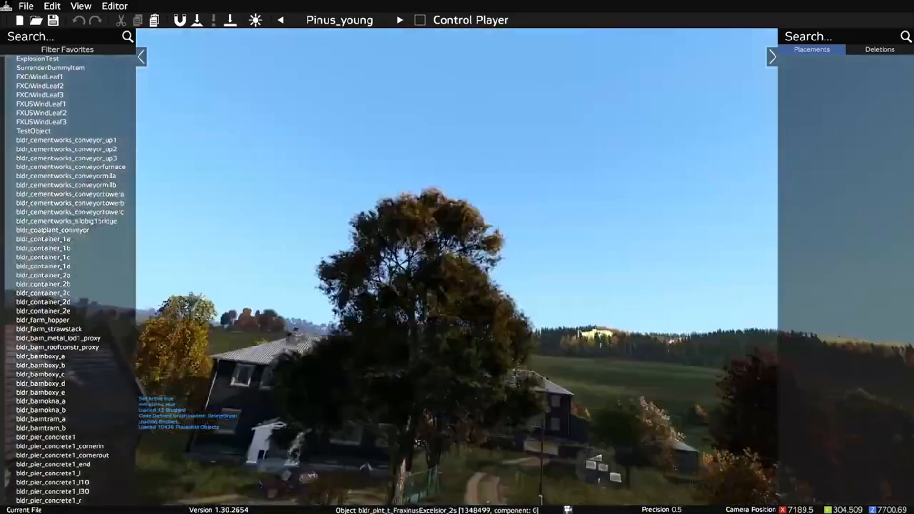
pyautogui.press('w')
pyautogui.press('w')
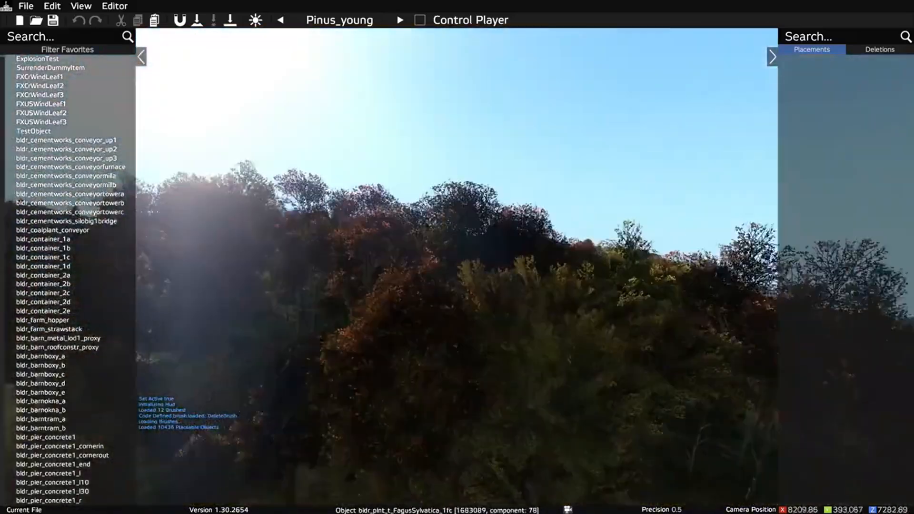
# - Open the overview map, examine the towns and roads in several regions, and close it
pyautogui.press('m')
pyautogui.scroll(-4, 507, 250)
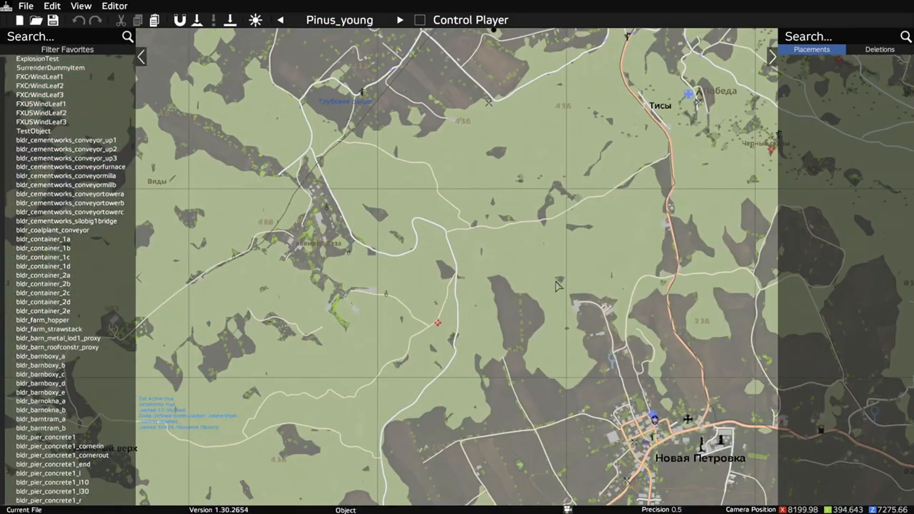
pyautogui.moveTo(552, 448); pyautogui.dragTo(522, 135)
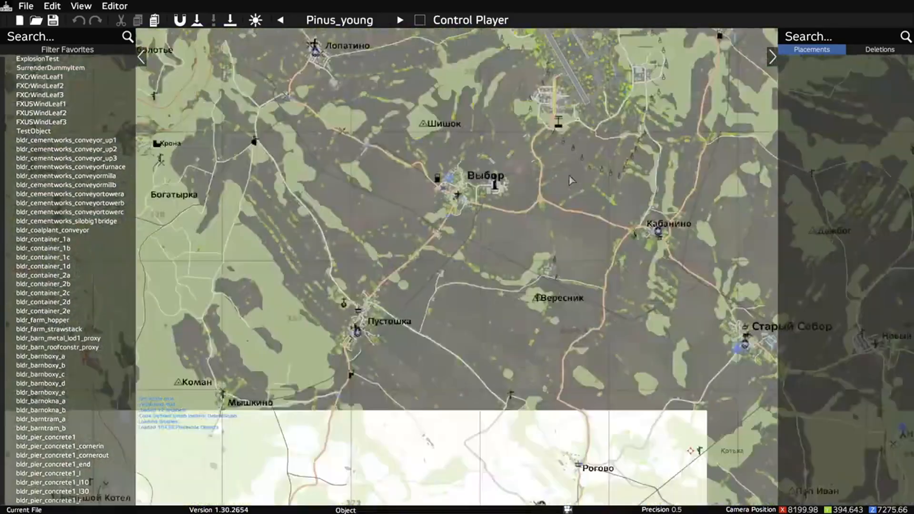
pyautogui.moveTo(704, 333); pyautogui.dragTo(505, 267)
pyautogui.scroll(-2, 538, 285)
pyautogui.moveTo(574, 323); pyautogui.dragTo(566, 138)
pyautogui.moveTo(580, 399); pyautogui.dragTo(577, 270)
pyautogui.press('m')
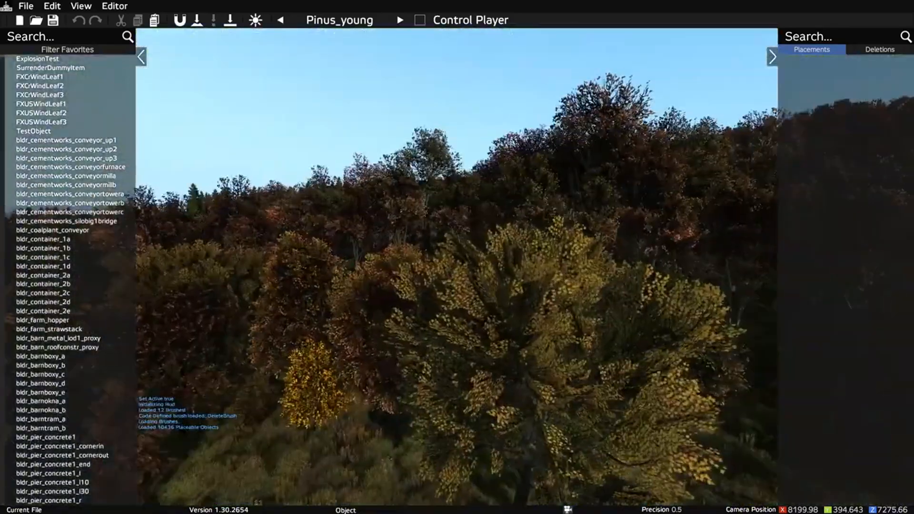
# - Turn the camera around and fly it over the autumn forest and spruce woods down to the grassy clearing
pyautogui.moveTo(577, 270); pyautogui.dragTo(457, 257, button='right')
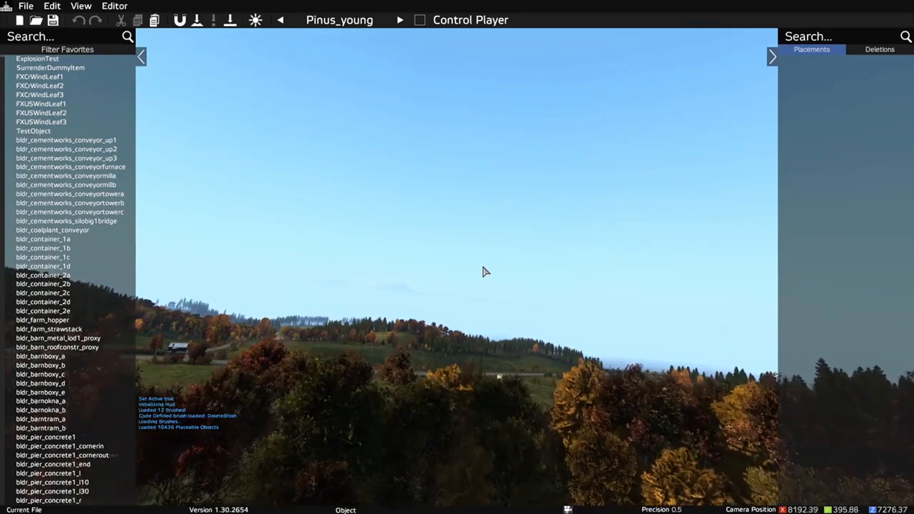
pyautogui.moveTo(457, 257); pyautogui.dragTo(385, 252, button='right')
pyautogui.moveTo(457, 257)
pyautogui.mouseDown(button='right')
pyautogui.moveTo(571, 261)
pyautogui.moveTo(470, 261)
pyautogui.mouseUp(button='right')
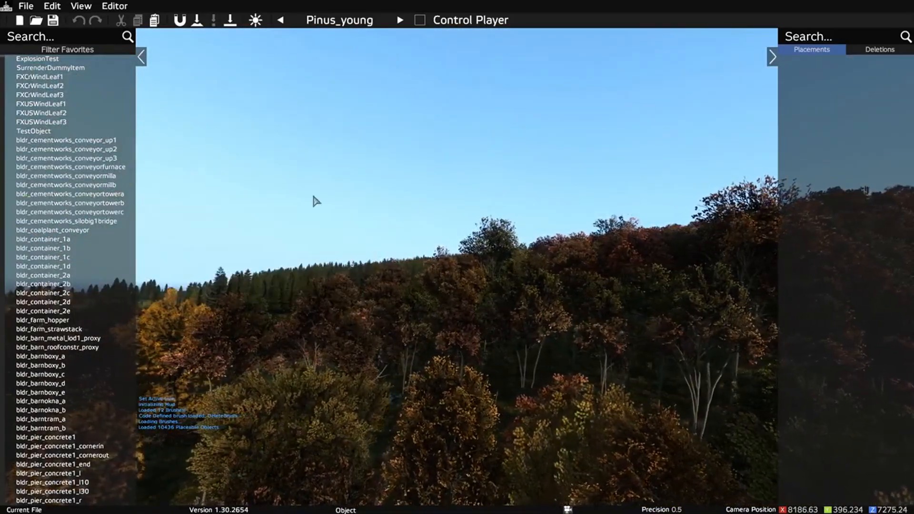
pyautogui.moveTo(524, 64); pyautogui.dragTo(713, 128, button='right')
pyautogui.press('w')
pyautogui.press('w')
pyautogui.moveTo(457, 257); pyautogui.dragTo(319, 264, button='right')
pyautogui.press('w')
pyautogui.press('t')
pyautogui.moveTo(457, 257); pyautogui.dragTo(342, 262, button='right')
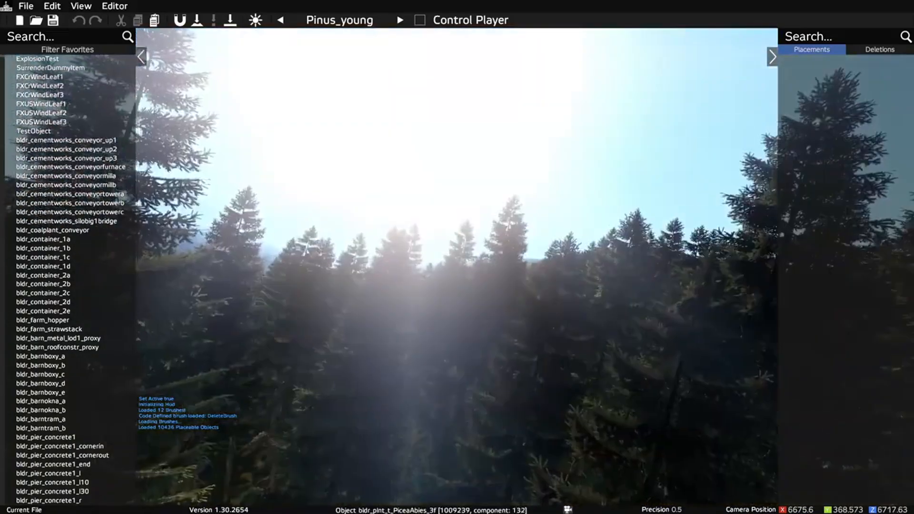
pyautogui.press('t')
pyautogui.press('w')
pyautogui.moveTo(456, 257); pyautogui.dragTo(500, 298, button='right')
pyautogui.press('w')
pyautogui.press('q')
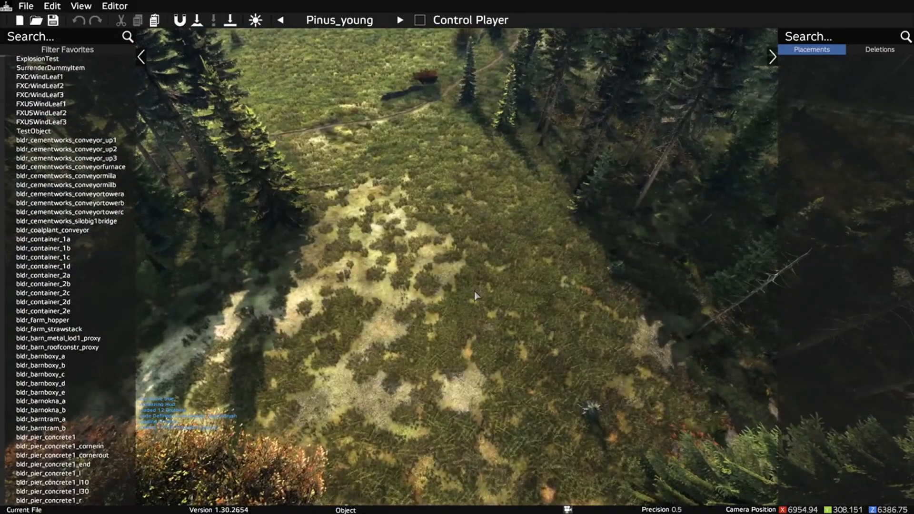
# - Look straight down at the clearing, raise the view to the horizon and fly forward over the field
pyautogui.moveTo(424, 213); pyautogui.dragTo(455, 242, button='right')
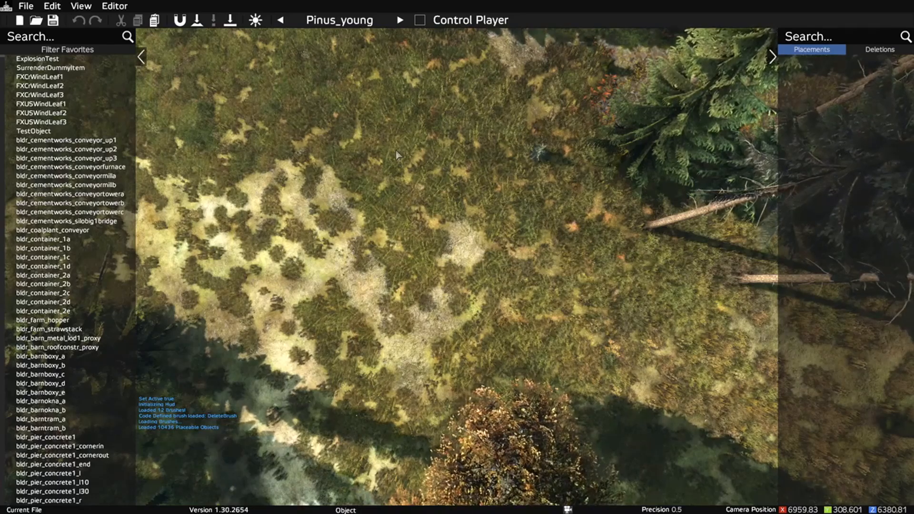
pyautogui.moveTo(457, 257); pyautogui.dragTo(497, 169, button='right')
pyautogui.press('w')
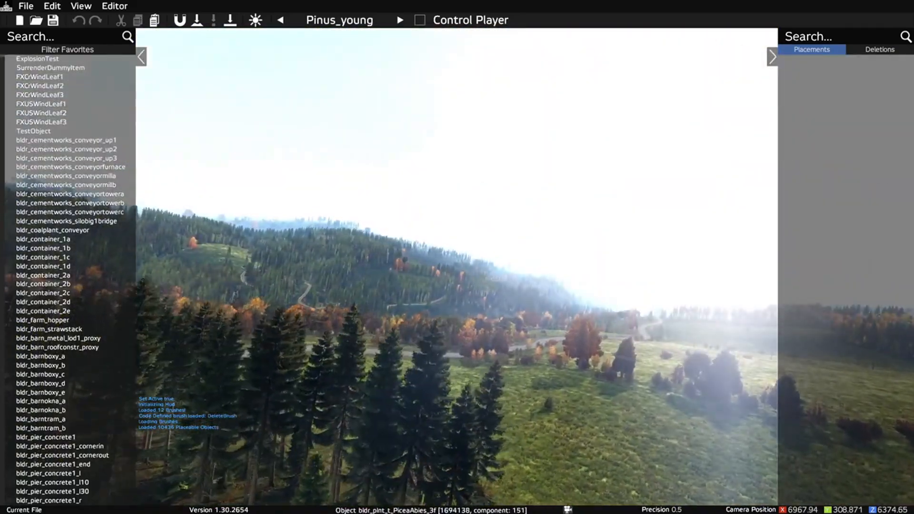
pyautogui.moveTo(457, 257)
pyautogui.mouseDown(button='right')
pyautogui.moveTo(533, 305)
pyautogui.moveTo(410, 276)
pyautogui.moveTo(456, 256)
pyautogui.moveTo(385, 261)
pyautogui.moveTo(456, 257)
pyautogui.mouseUp(button='right')
pyautogui.press('w')
pyautogui.press('w')
# - Open the overview map and examine the area around Старый Собор, the southern coast and the northern towns
pyautogui.press('m')
pyautogui.scroll(-3, 569, 251)
pyautogui.scroll(5, 449, 240)
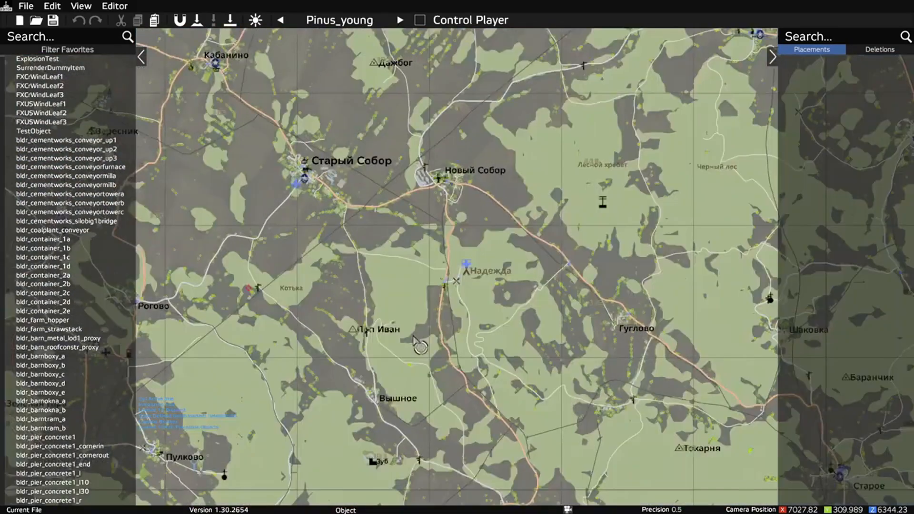
pyautogui.scroll(3, 430, 360)
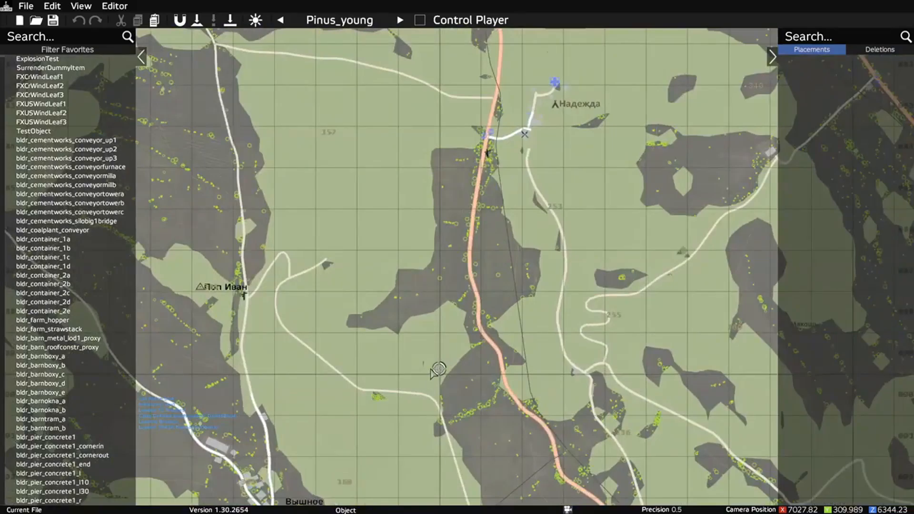
pyautogui.scroll(-7, 430, 370)
pyautogui.moveTo(465, 379); pyautogui.dragTo(467, 230)
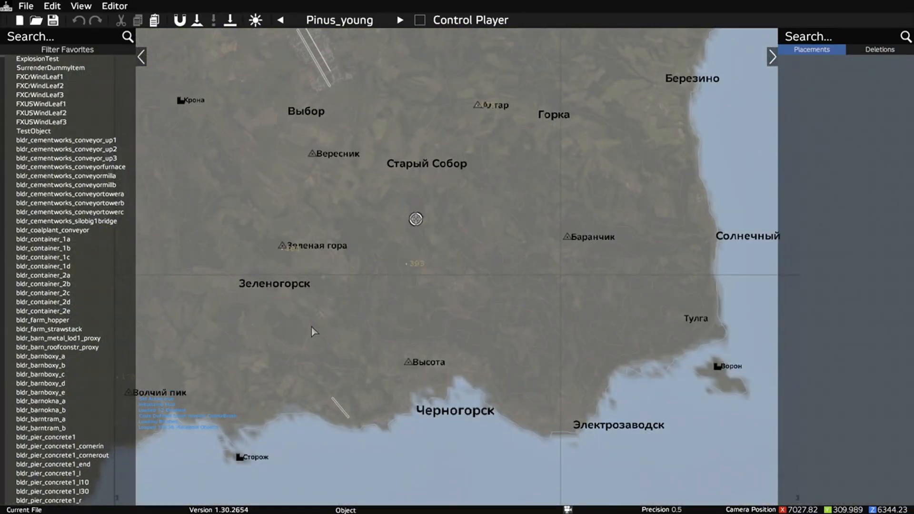
pyautogui.press('w')
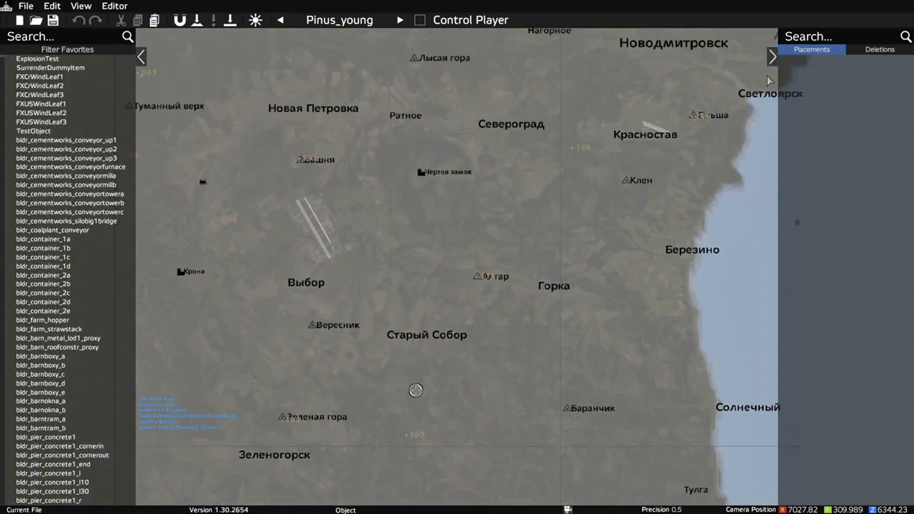
# - Move the camera to Павлово from the overview map and close the map
pyautogui.scroll(4, 707, 340)
pyautogui.scroll(-5, 631, 354)
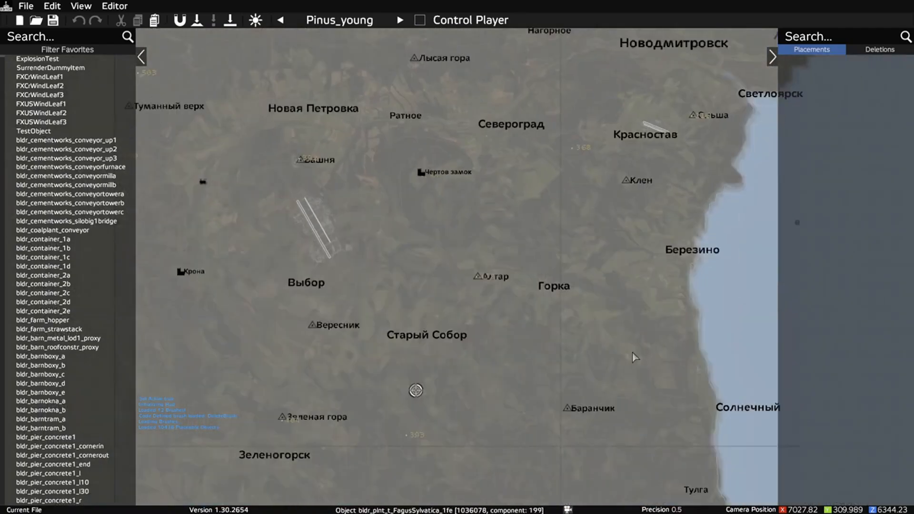
pyautogui.moveTo(632, 355); pyautogui.dragTo(522, 277)
pyautogui.scroll(2, 356, 230)
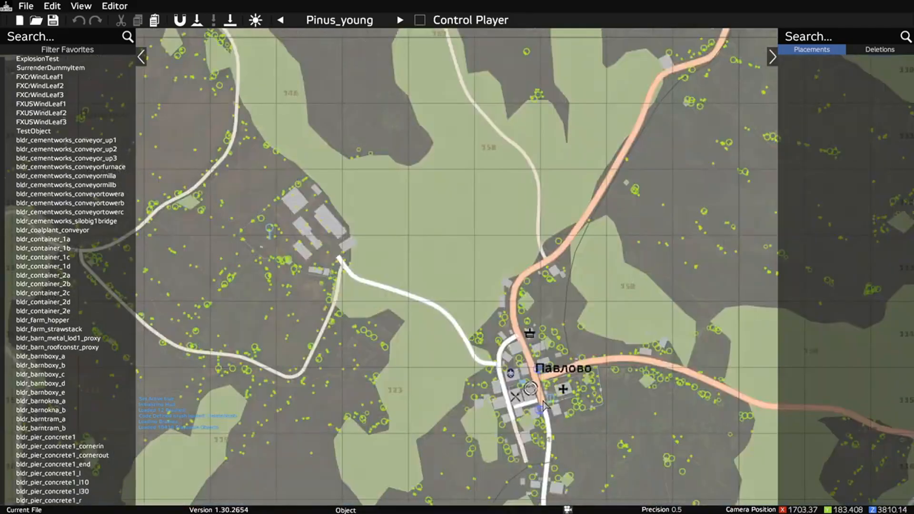
pyautogui.press('m')
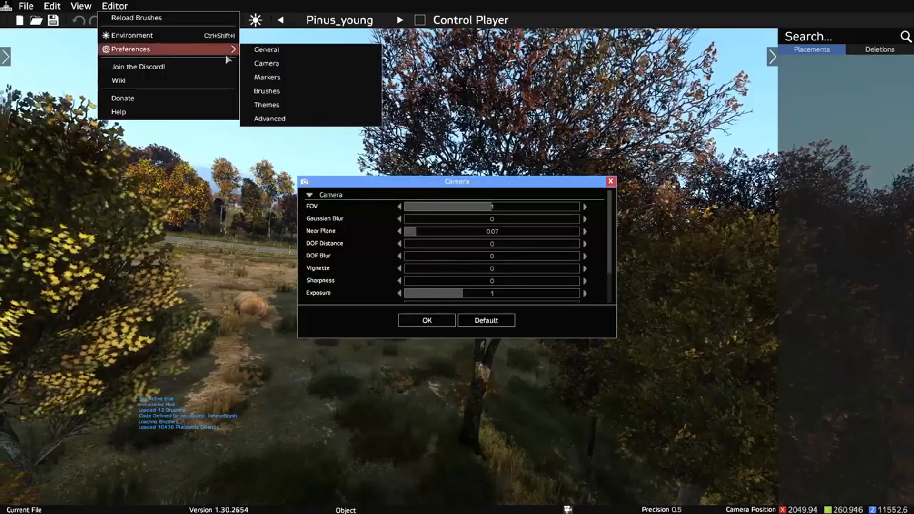
# - In the camera preferences, try out the camera tilt, reset it to the default, and set the camera speed to 83.5
pyautogui.click(111, 8)
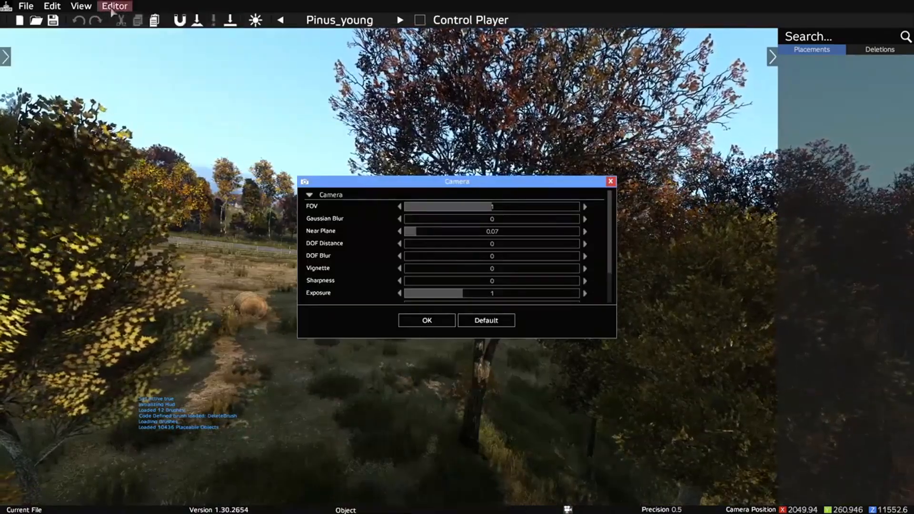
pyautogui.click(111, 8)
pyautogui.moveTo(577, 246)
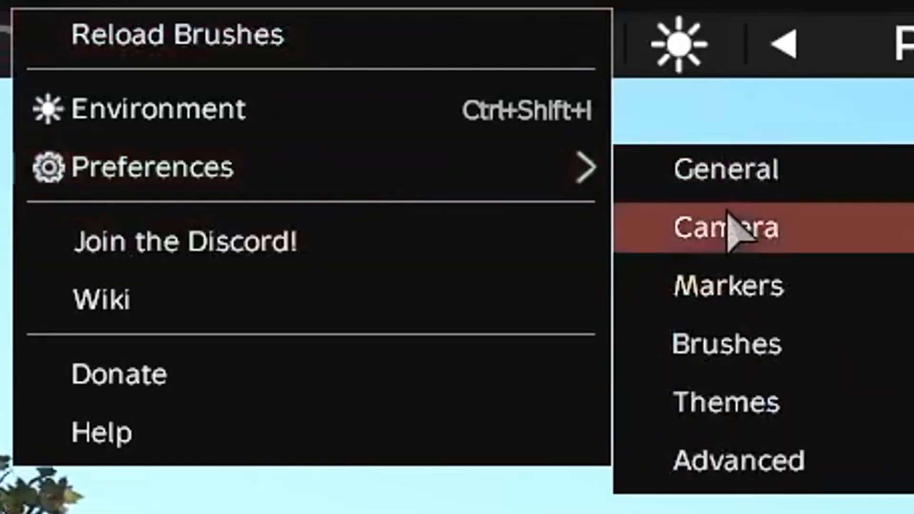
pyautogui.click(830, 310)
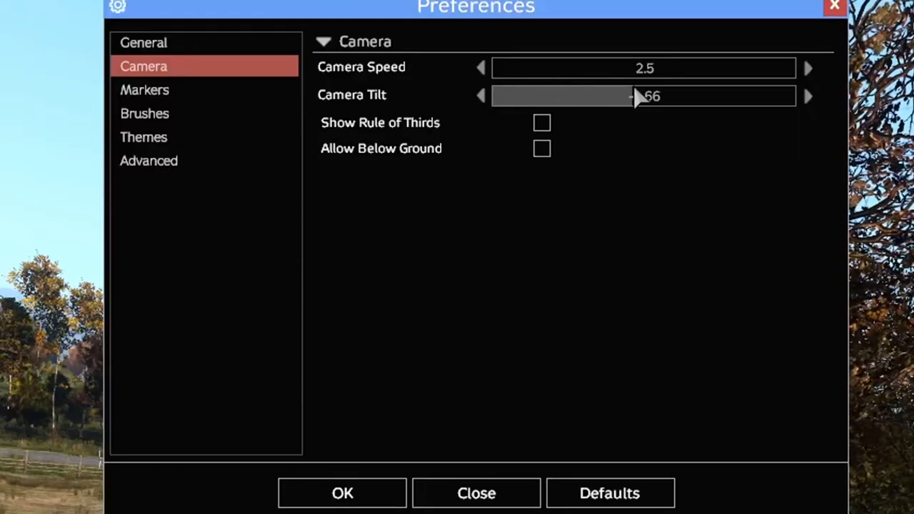
pyautogui.moveTo(528, 87); pyautogui.dragTo(523, 112)
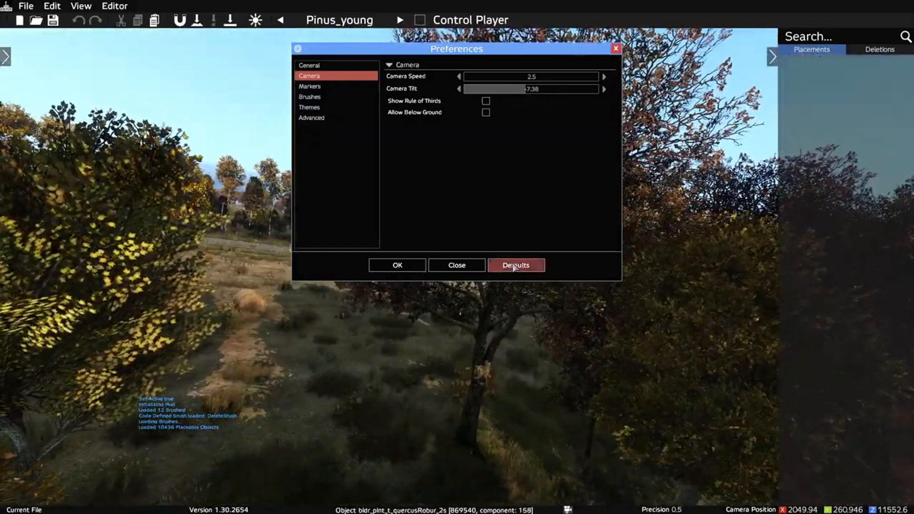
pyautogui.click(513, 266)
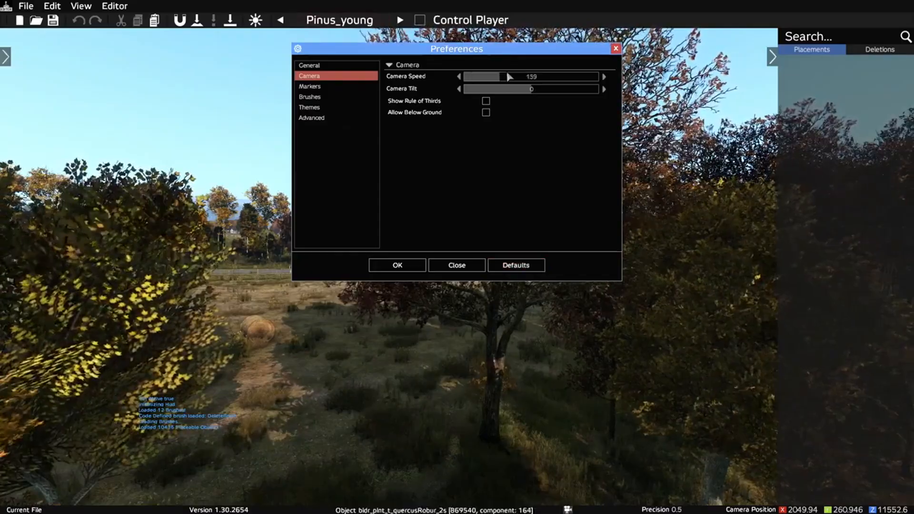
pyautogui.moveTo(493, 78); pyautogui.dragTo(486, 78)
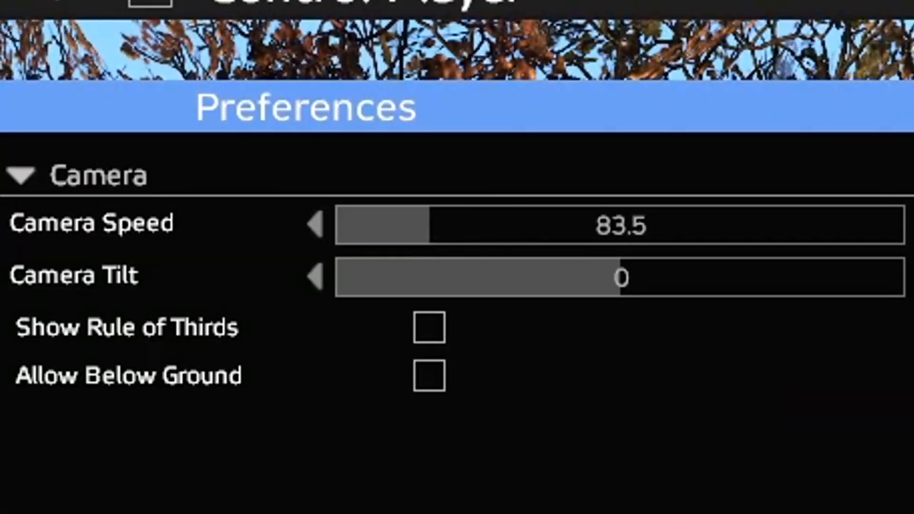
# - Look through the Markers, Brushes, Themes, Advanced, Camera and General preferences, and close the preferences
pyautogui.click(322, 86)
pyautogui.click(333, 97)
pyautogui.click(328, 107)
pyautogui.click(314, 118)
pyautogui.click(314, 76)
pyautogui.click(314, 65)
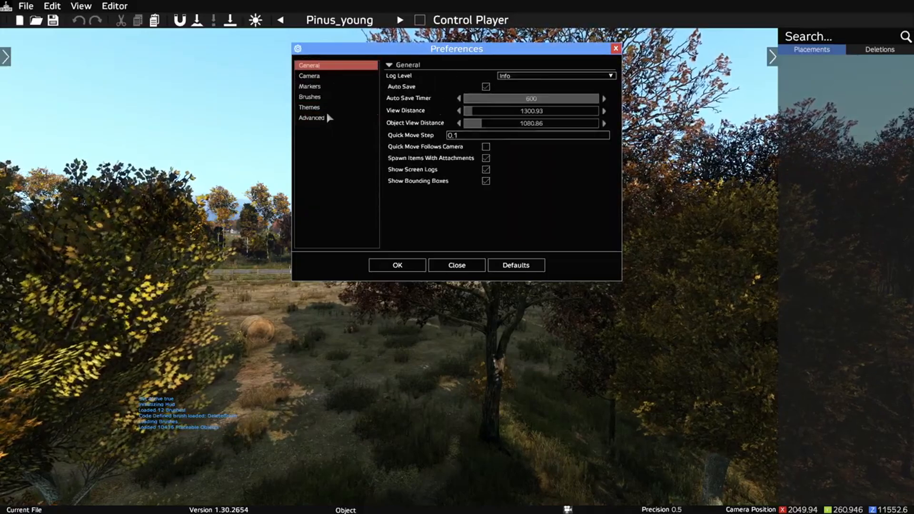
pyautogui.press('Escape')
# - Open the view's camera settings and set the FOV to 1.102
pyautogui.click(79, 6)
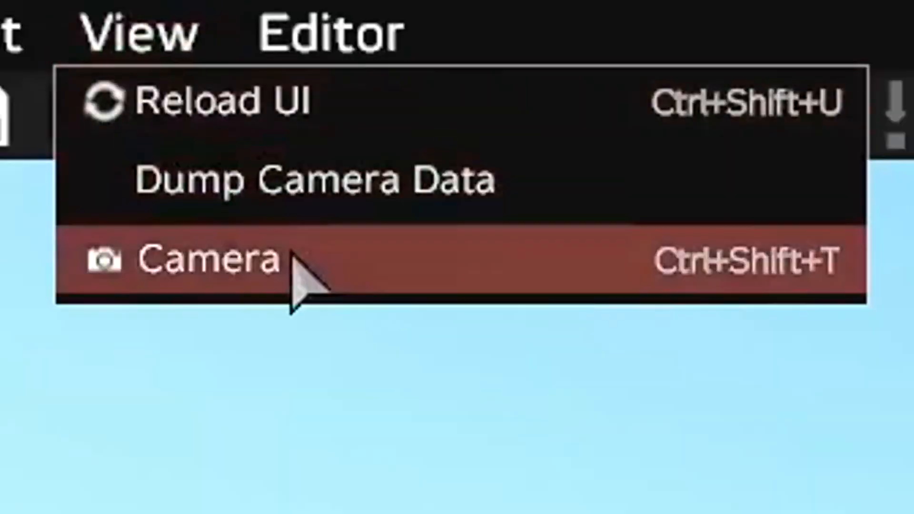
pyautogui.click(291, 260)
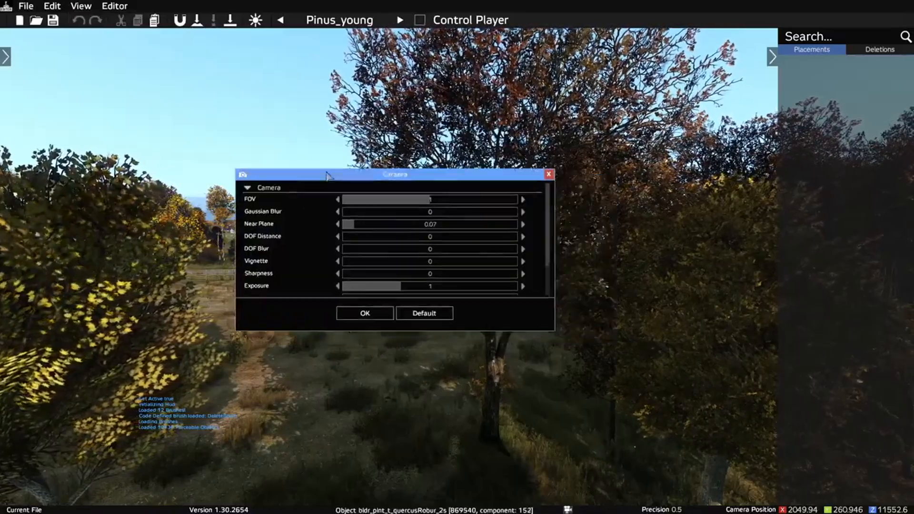
pyautogui.moveTo(326, 176); pyautogui.dragTo(298, 184)
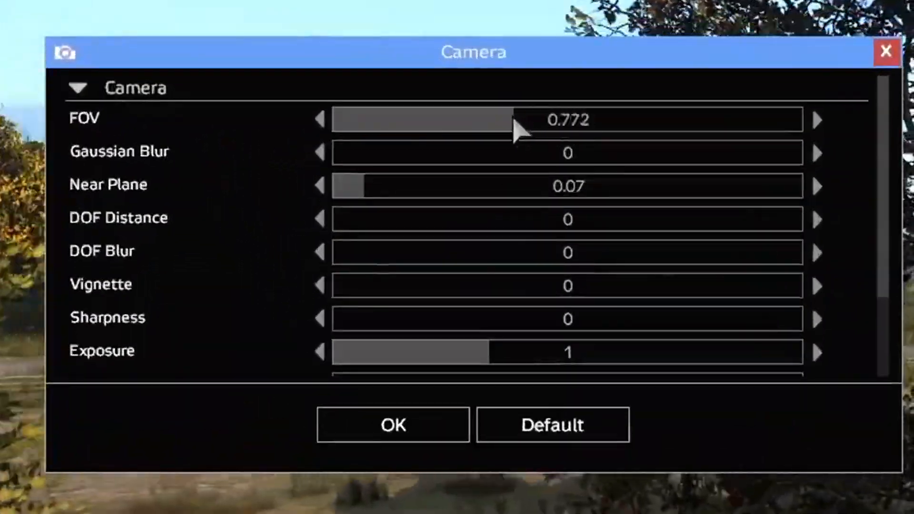
pyautogui.moveTo(513, 117); pyautogui.dragTo(591, 119)
# - Try a Gaussian Blur of 0.345, reset it to 0, and set DOF Distance to 13.5 with DOF Blur 0.114
pyautogui.moveTo(440, 156); pyautogui.dragTo(529, 160)
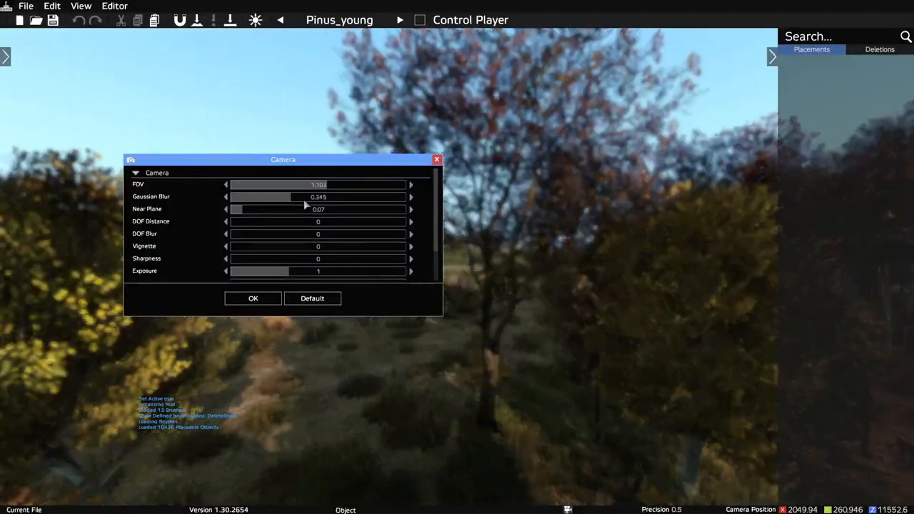
pyautogui.moveTo(305, 202); pyautogui.dragTo(236, 223)
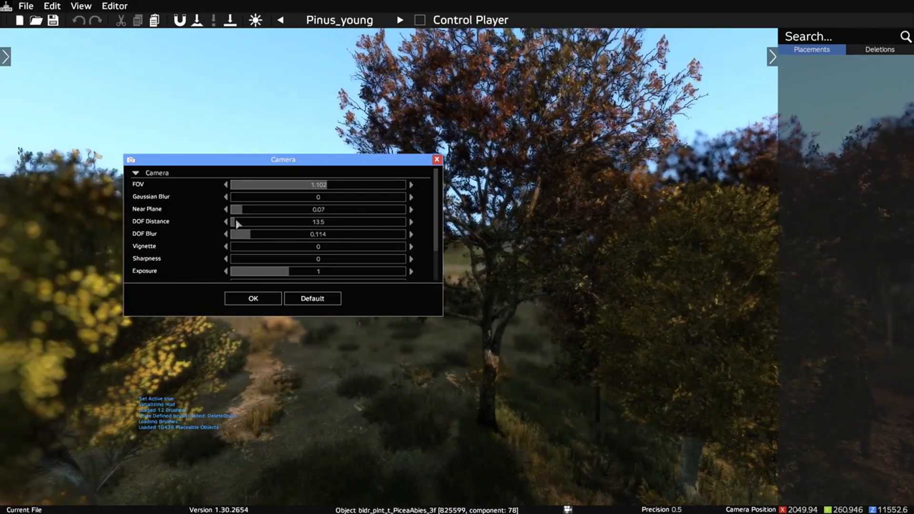
pyautogui.moveTo(357, 171); pyautogui.dragTo(874, 384)
pyautogui.moveTo(800, 382); pyautogui.dragTo(538, 216)
pyautogui.moveTo(545, 327); pyautogui.dragTo(340, 281)
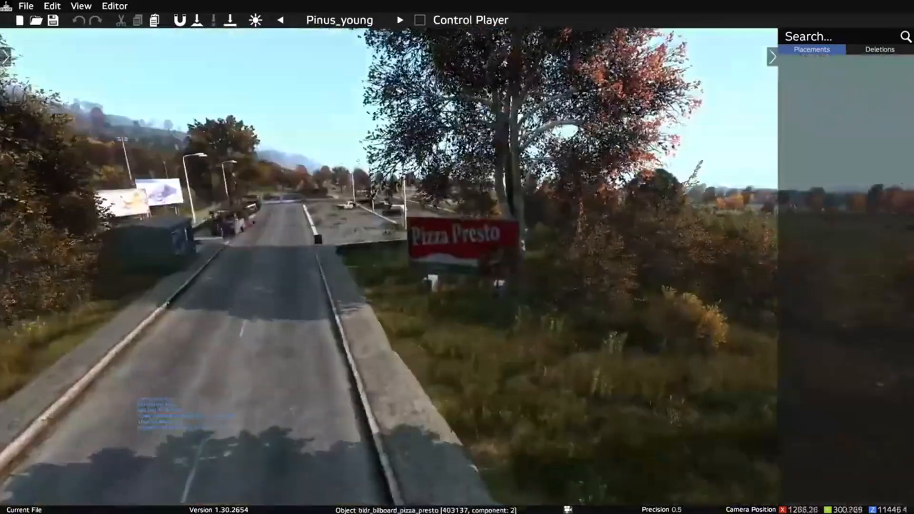
# - Fly the camera along the town road past the billboards and houses to the tourist map board by the picnic shelter
pyautogui.press('w')
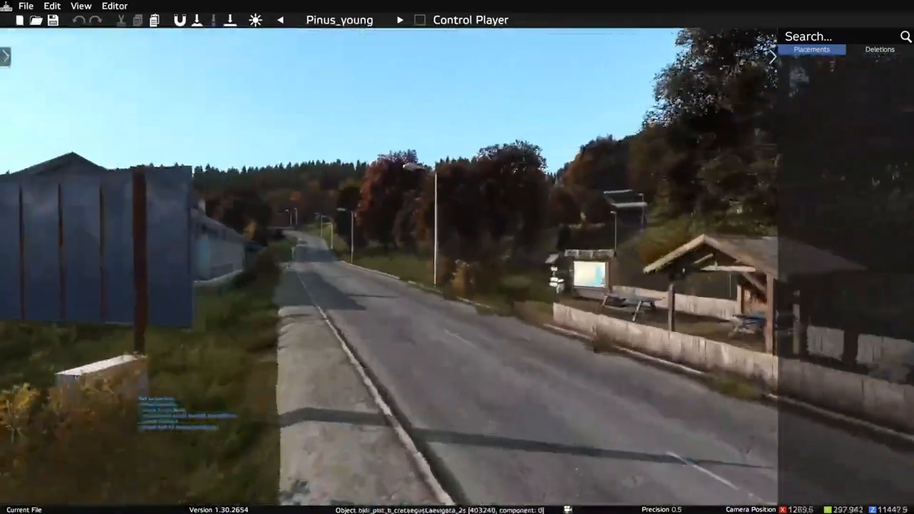
pyautogui.press('w')
pyautogui.press('w')
pyautogui.press('s')
pyautogui.press('q')
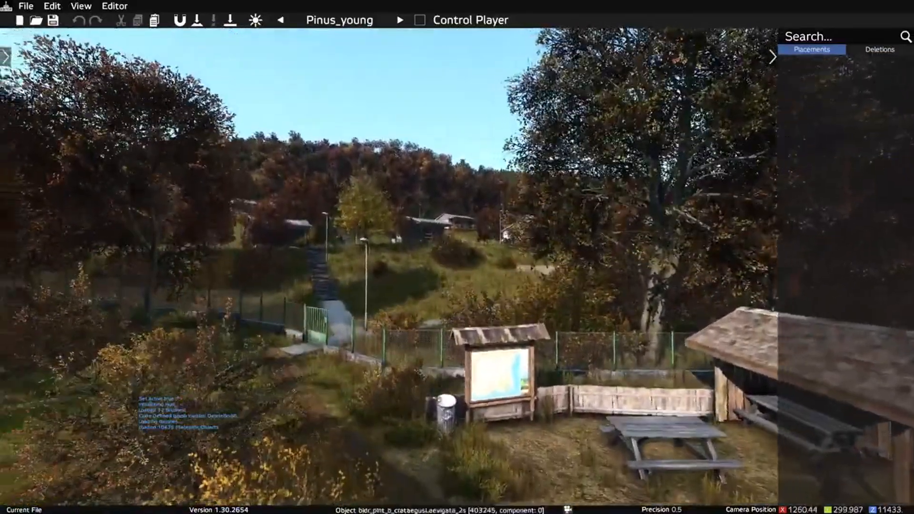
pyautogui.press('s')
pyautogui.press('w')
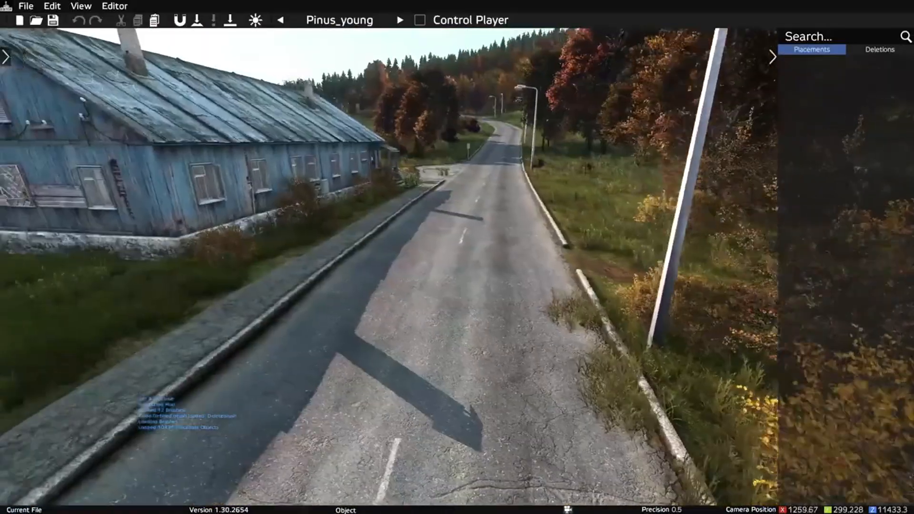
pyautogui.press('w')
# - Browse the placeable object list and preview models from the containers to the power poles, returning to its start
pyautogui.press('space')
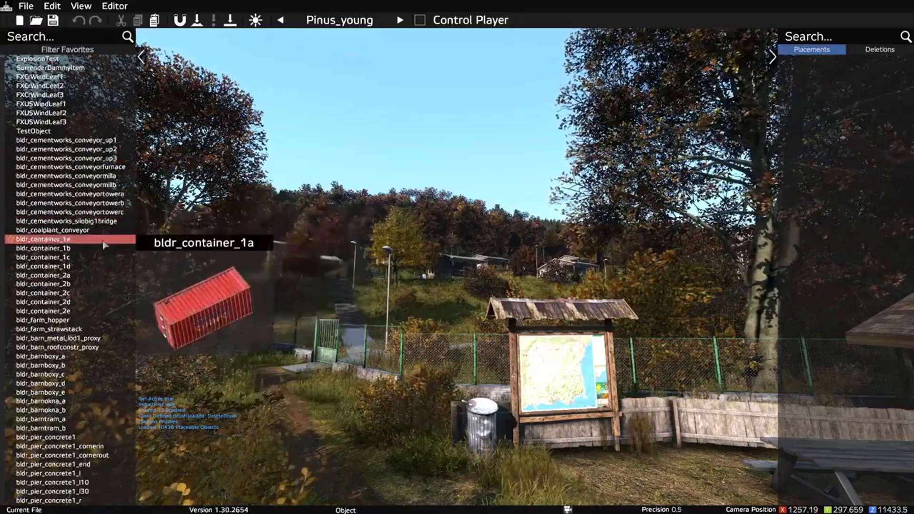
pyautogui.moveTo(105, 340); pyautogui.dragTo(358, 362)
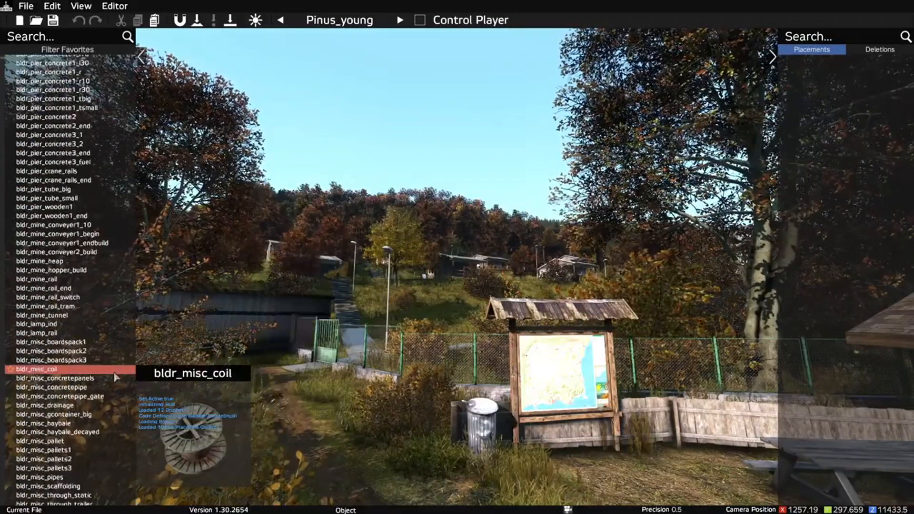
pyautogui.scroll(-10, 114, 390)
pyautogui.scroll(-4, 114, 428)
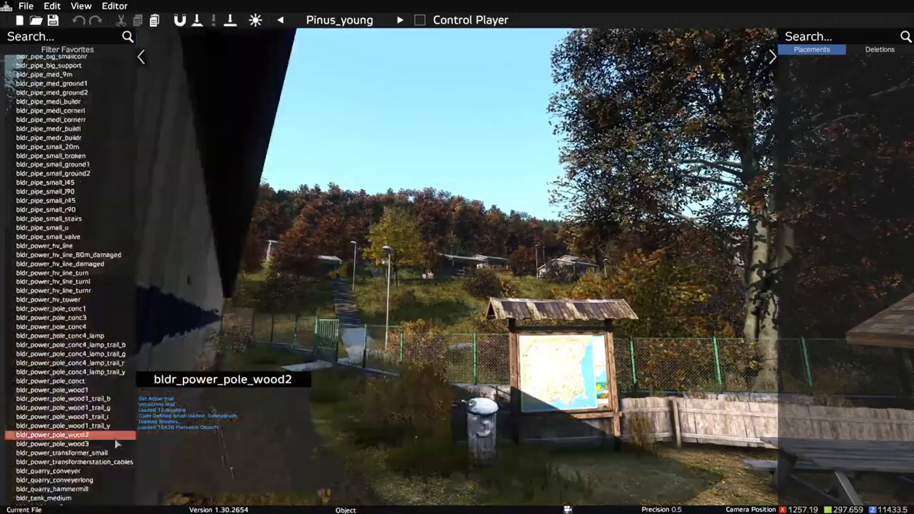
pyautogui.scroll(15, 114, 333)
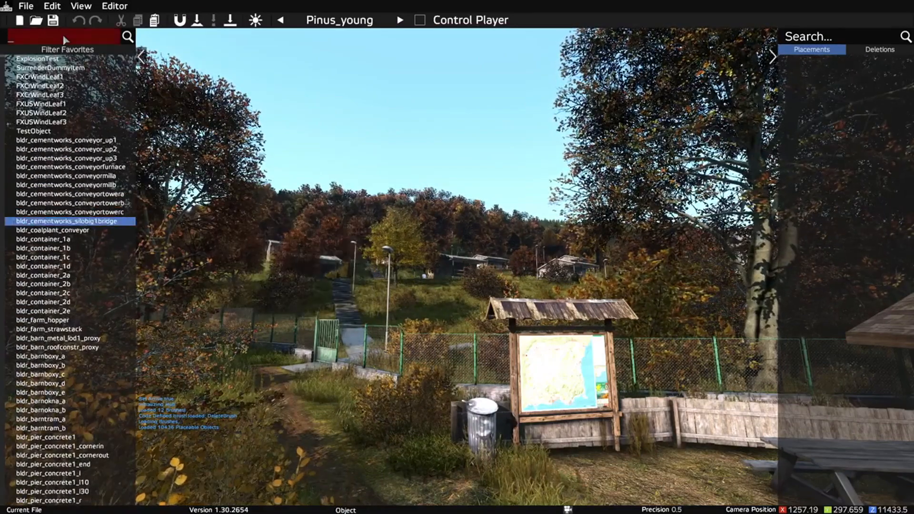
# - Filter the placeable object list by "sm"
pyautogui.write('mm')
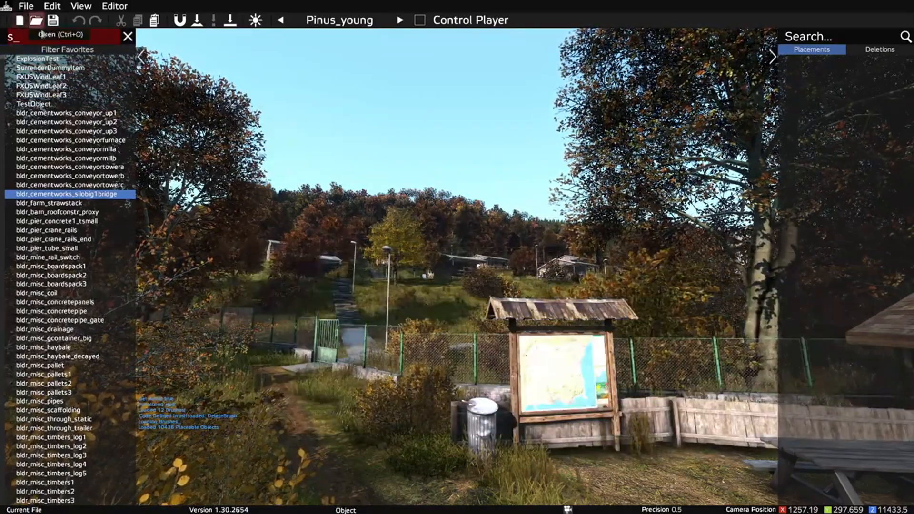
pyautogui.write('m')
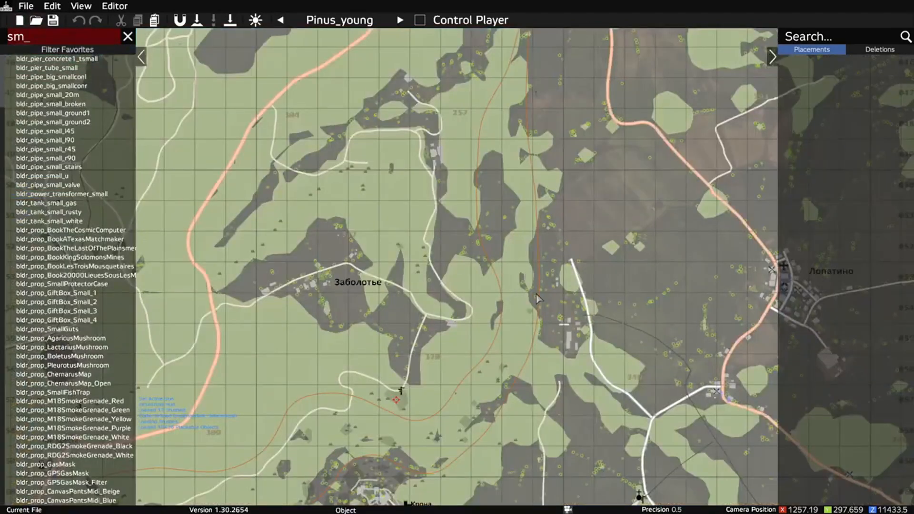
# - Close the overview map, filter the object list by "sur", and place SurvivorM_Mirek on the grass beside the road near the tourist map board
pyautogui.press('Escape')
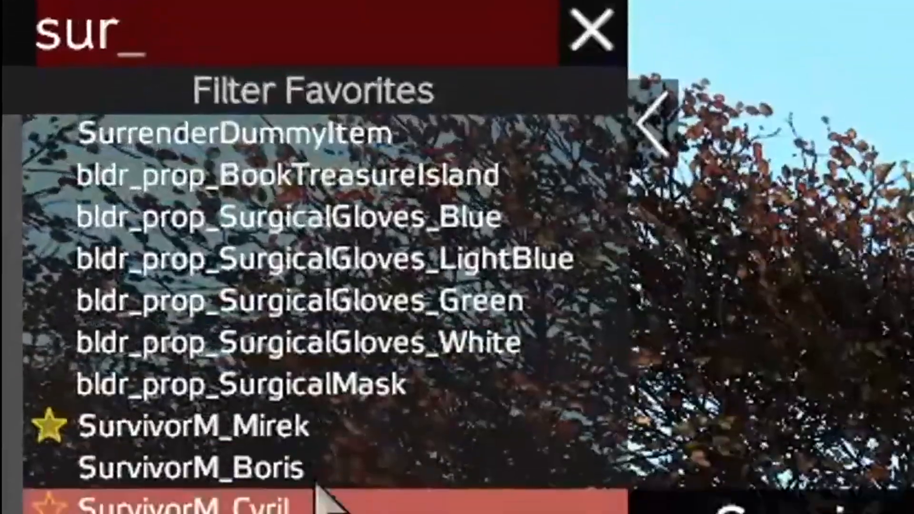
pyautogui.click(76, 121)
pyautogui.scroll(-5, 333, 185)
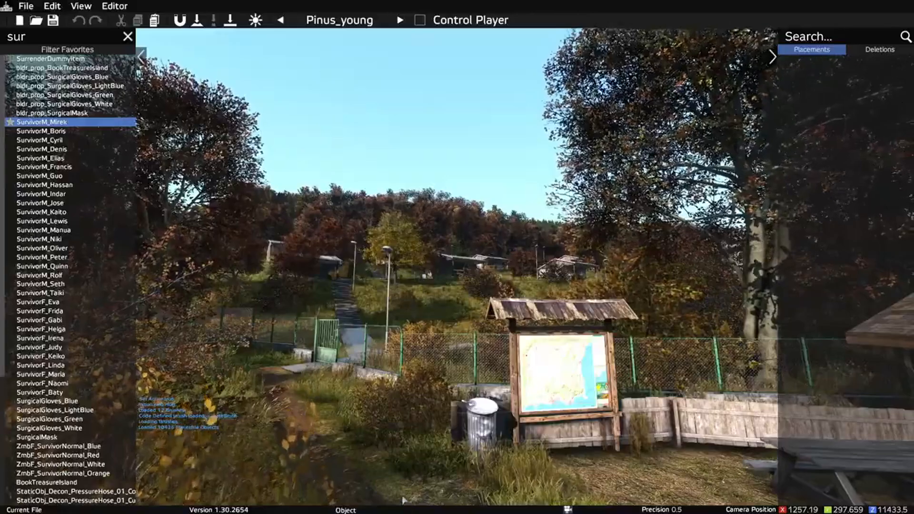
pyautogui.press('s')
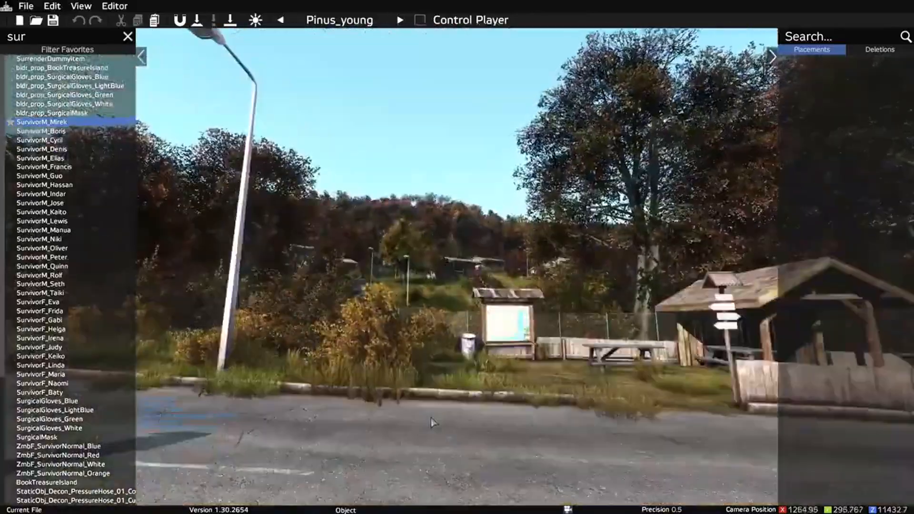
pyautogui.press('w')
pyautogui.press('s')
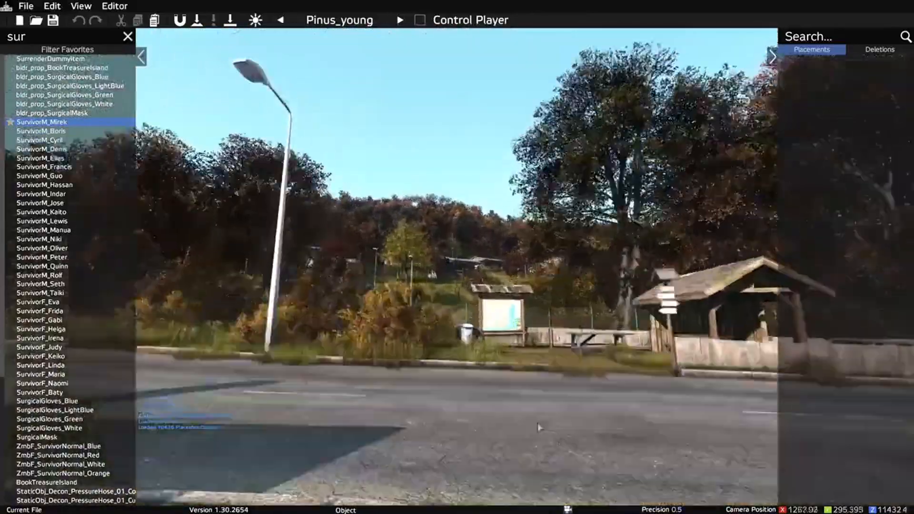
pyautogui.press('w')
pyautogui.press('s')
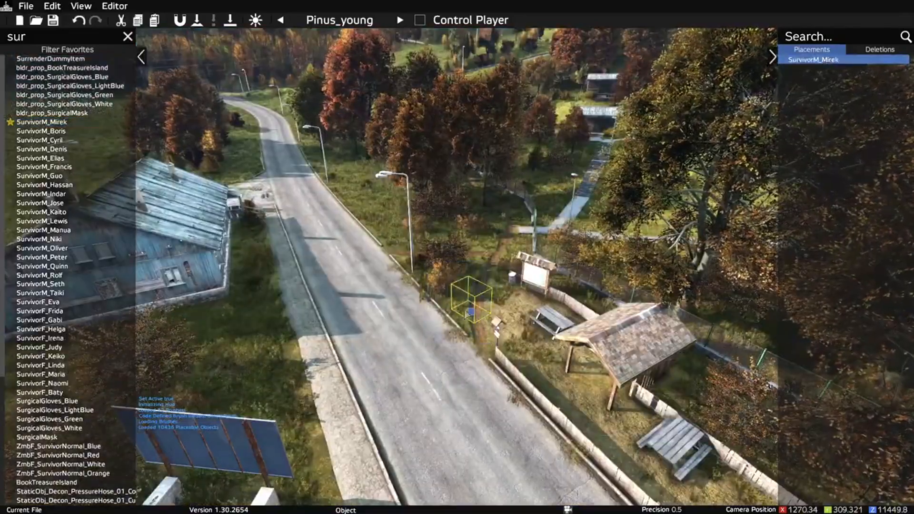
# - Take control of the placed survivor as a player and check his in-game inventory
pyautogui.press('w')
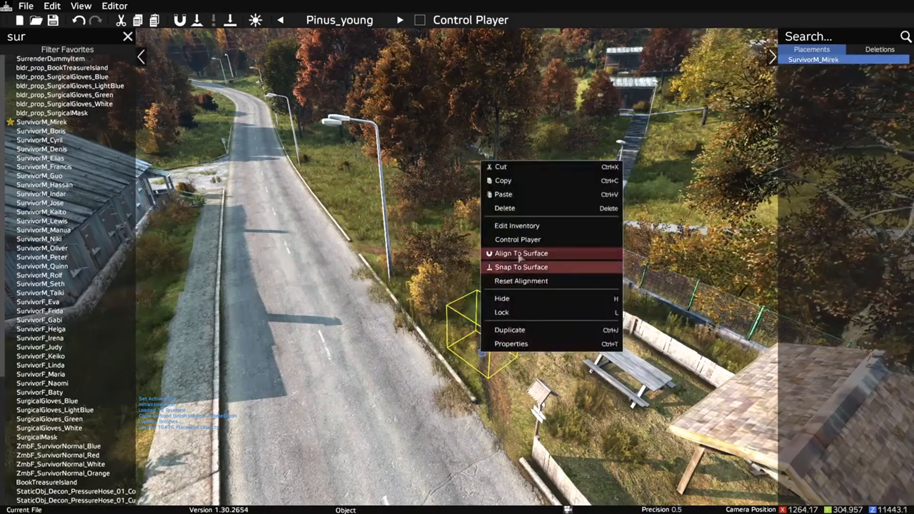
pyautogui.click(517, 239)
pyautogui.press('Tab')
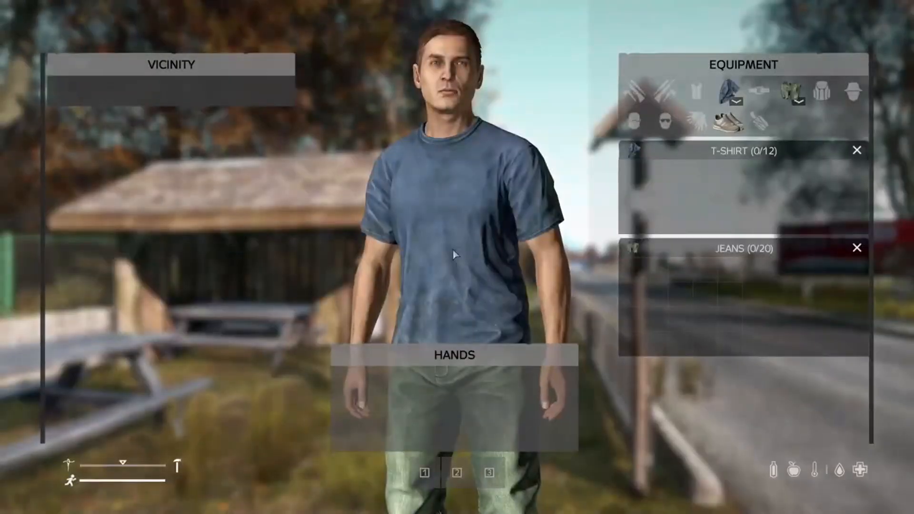
pyautogui.press('Tab')
pyautogui.press('Tab')
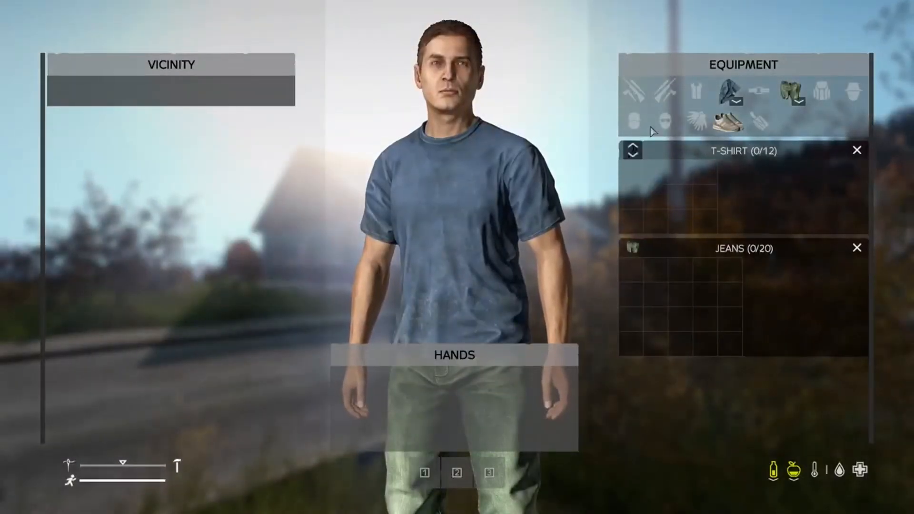
pyautogui.press('Tab')
pyautogui.press('Tab')
pyautogui.press('Tab')
# - Walk the survivor around the path by the map board and the roadside, and return to the editor view
pyautogui.press('w')
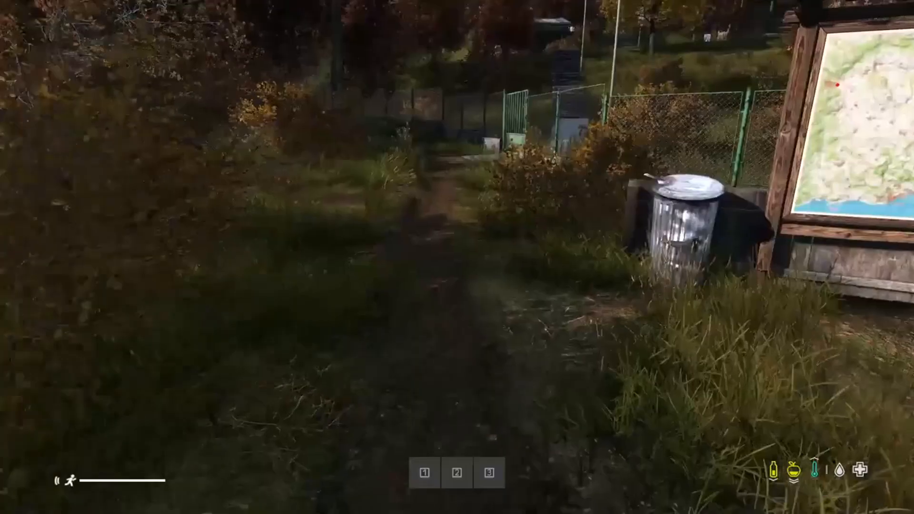
pyautogui.press('w')
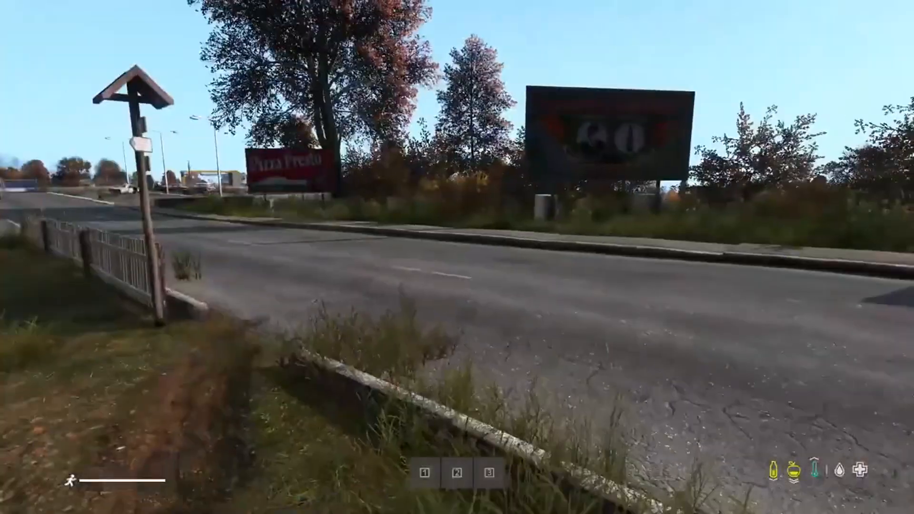
pyautogui.press('p')
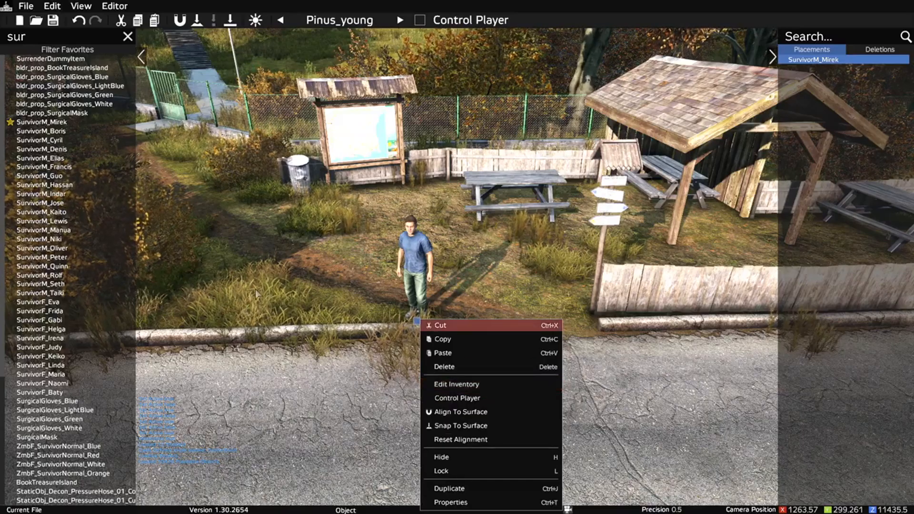
# - Open the placed survivor's inventory editor and try headgear from the list, including BeanieHat_Grey
pyautogui.click(416, 321)
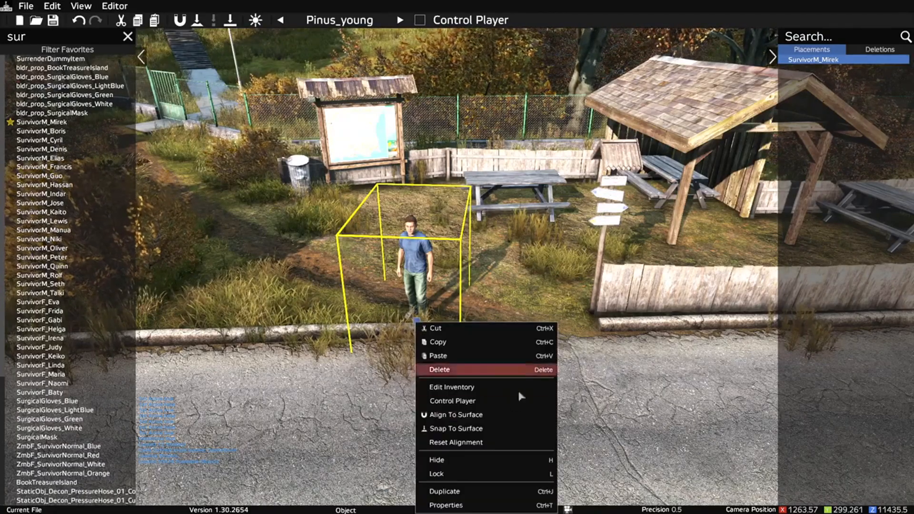
pyautogui.click(513, 390)
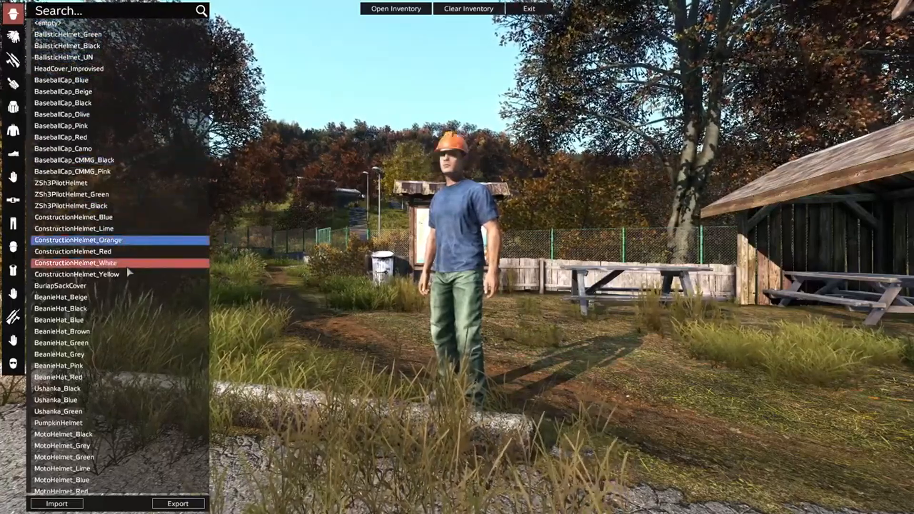
pyautogui.click(136, 309)
pyautogui.click(136, 354)
pyautogui.scroll(-2, 137, 354)
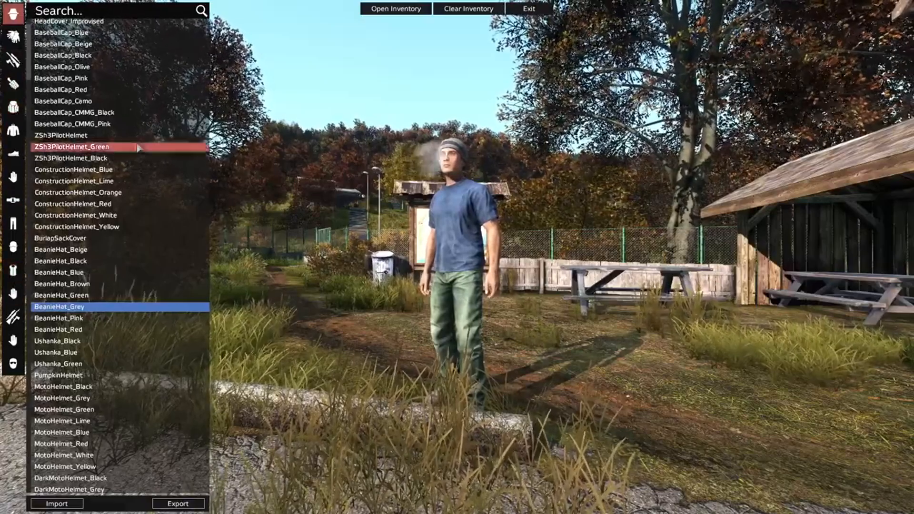
# - Try Ushanka_Blue and Ushanka_Green as the survivor's headgear and inspect the hat from different angles
pyautogui.click(143, 398)
pyautogui.click(138, 352)
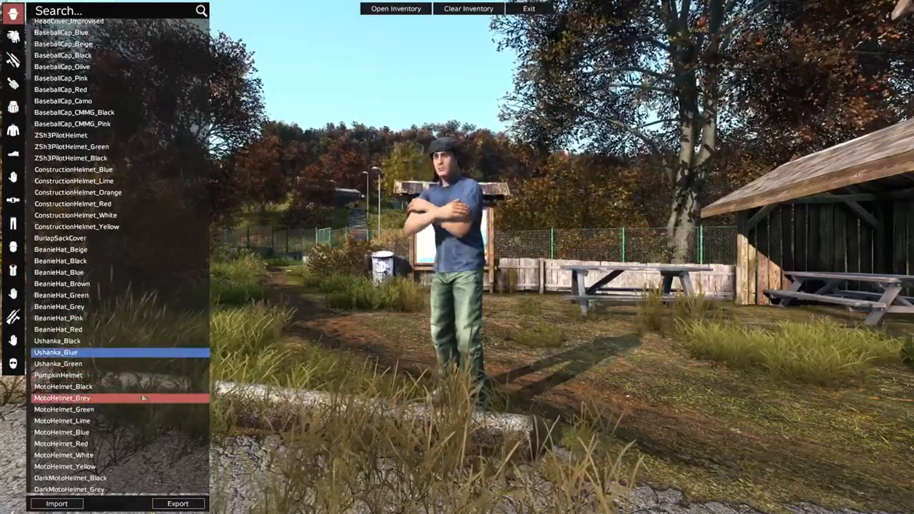
pyautogui.click(155, 364)
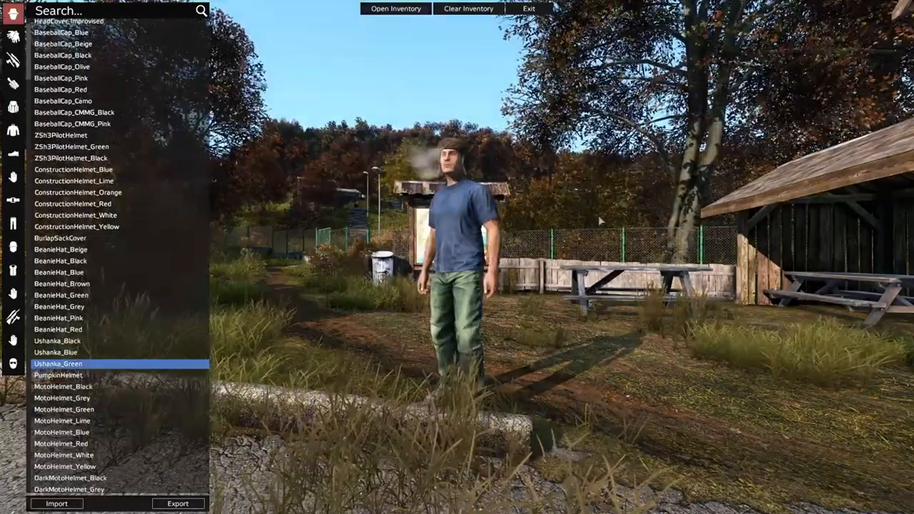
pyautogui.moveTo(600, 221); pyautogui.dragTo(390, 191)
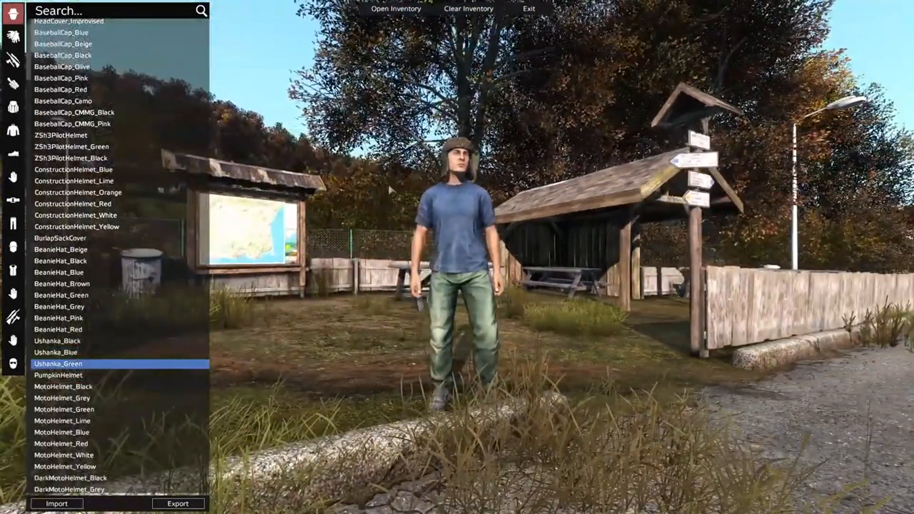
pyautogui.moveTo(389, 190); pyautogui.dragTo(516, 222)
# - Try MotoHelmet_White and Bandana_PolkaPattern as the survivor's headgear
pyautogui.click(134, 456)
pyautogui.scroll(-2, 90, 409)
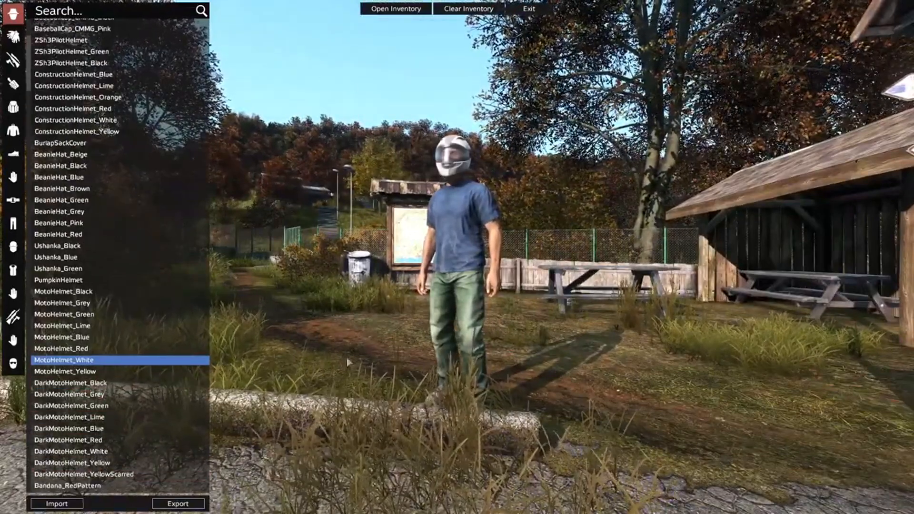
pyautogui.scroll(-2, 128, 333)
pyautogui.click(127, 334)
pyautogui.click(123, 413)
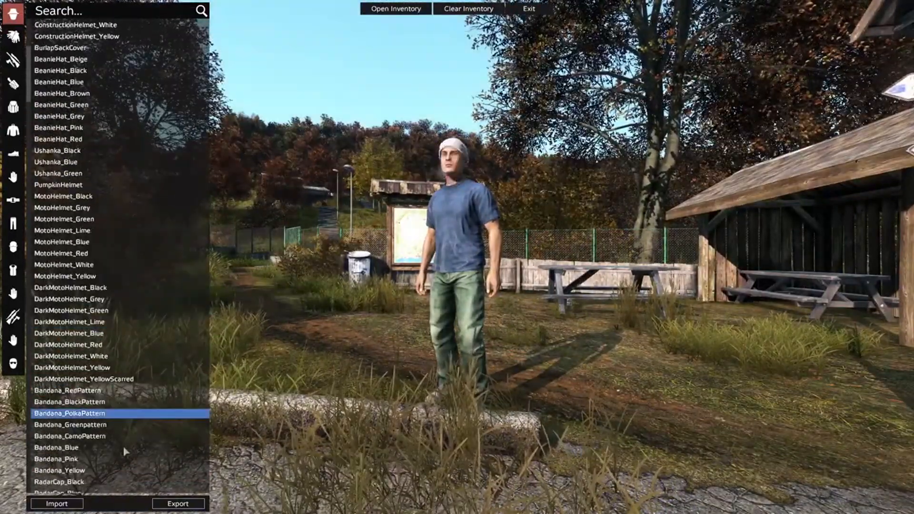
# - Go through more headgear further down the list and equip MilitaryGear_Beanie_CADPAT
pyautogui.scroll(-4, 124, 450)
pyautogui.click(112, 406)
pyautogui.click(91, 463)
pyautogui.click(131, 452)
pyautogui.scroll(-1, 126, 447)
pyautogui.click(106, 427)
pyautogui.click(106, 449)
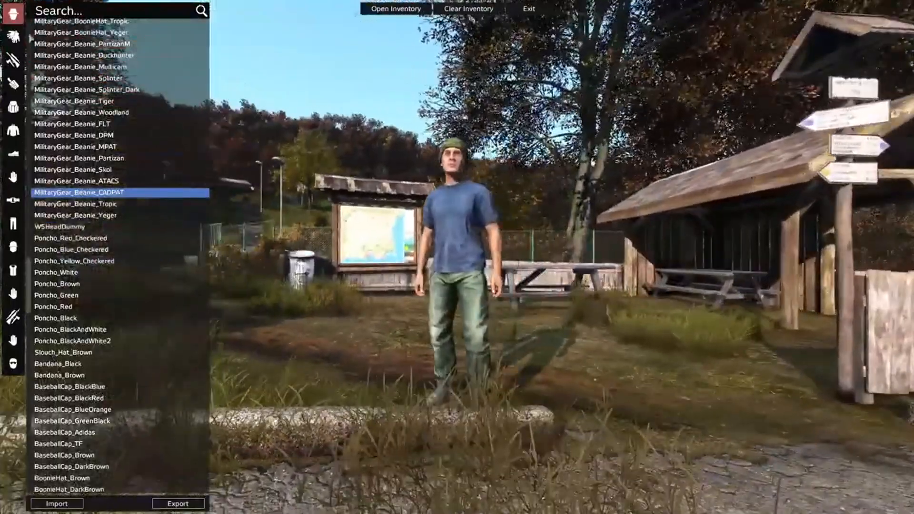
# - Equip the survivor with Fingerless_Gloves and a melee weapon in the shoulder slot
pyautogui.click(12, 36)
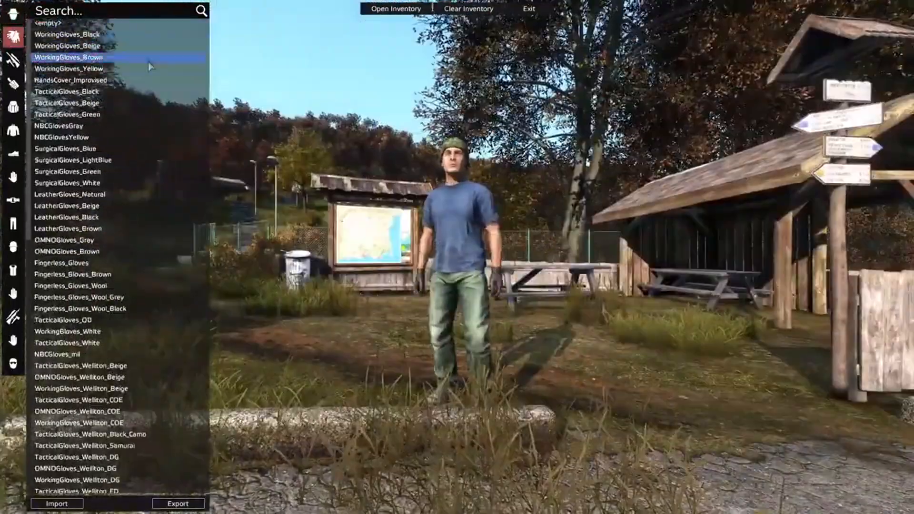
pyautogui.click(64, 239)
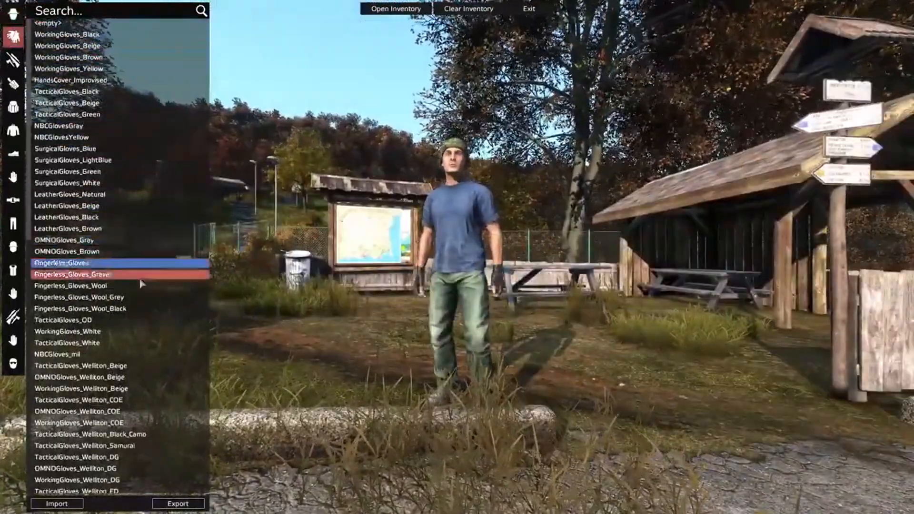
pyautogui.click(13, 60)
pyautogui.click(133, 69)
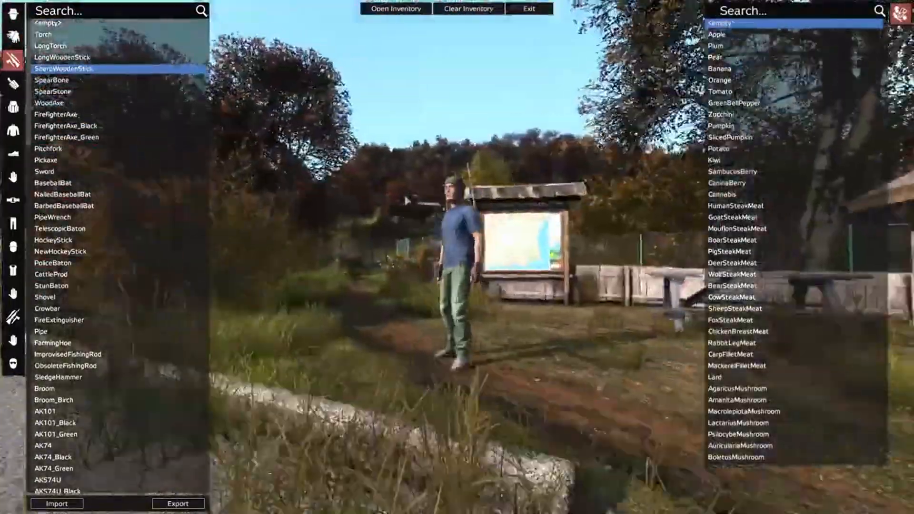
pyautogui.click(96, 138)
pyautogui.click(98, 206)
# - Equip the survivor with a blue armband and the Spur_MilBag_MultiCamo backpack
pyautogui.click(13, 83)
pyautogui.click(88, 46)
pyautogui.click(107, 80)
pyautogui.click(104, 92)
pyautogui.click(13, 107)
pyautogui.click(106, 34)
pyautogui.click(91, 137)
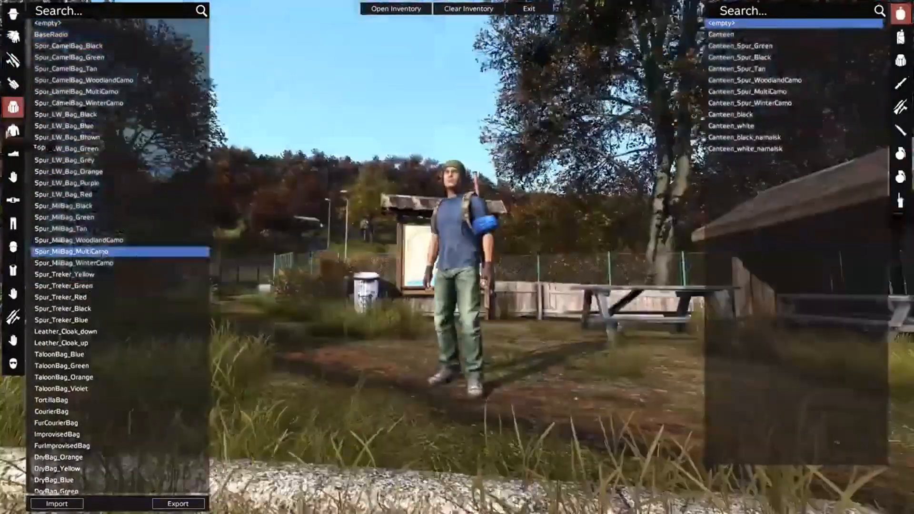
# - Try torso garments including Hoodie_Green and Raincoat_Blue, and dress the survivor in a dark jacket
pyautogui.click(13, 130)
pyautogui.click(131, 149)
pyautogui.click(95, 289)
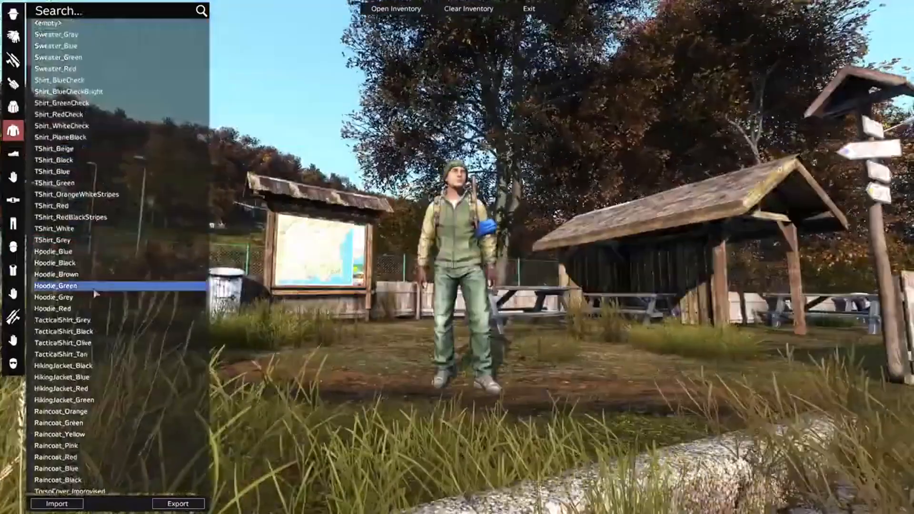
pyautogui.click(98, 310)
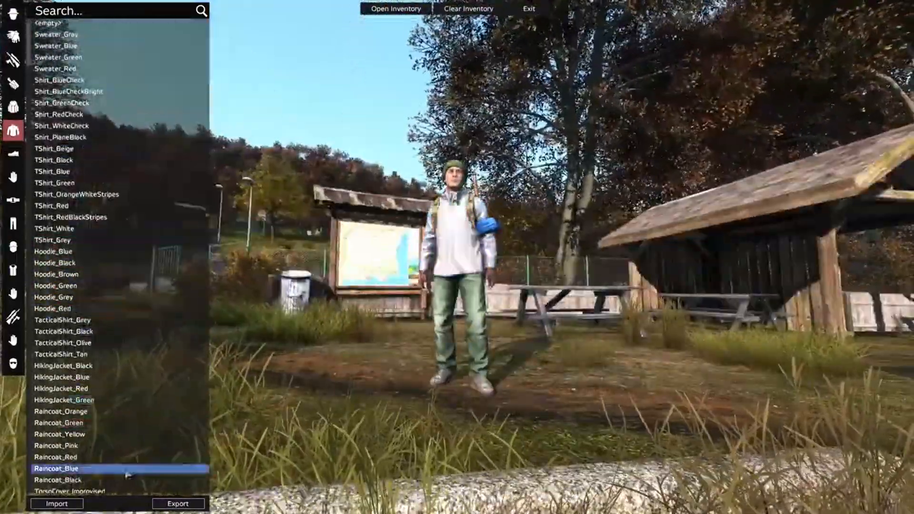
pyautogui.click(98, 343)
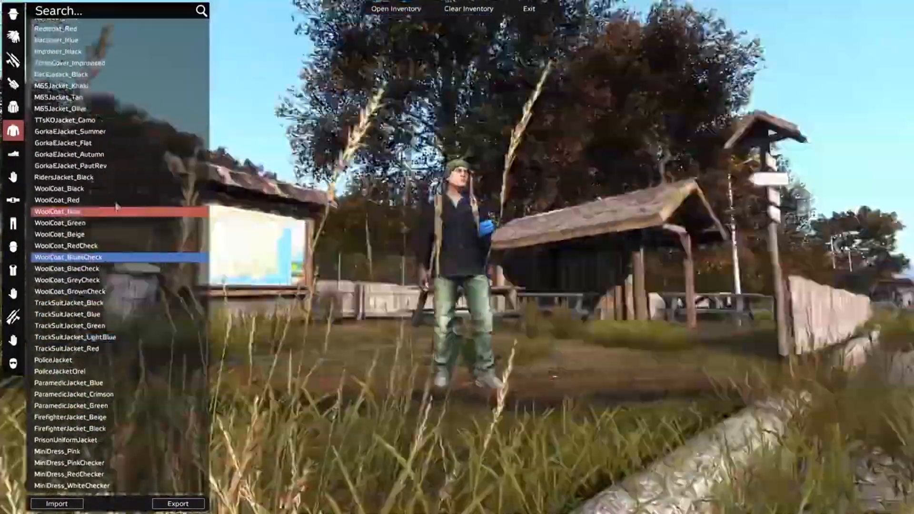
# - Equip black-and-white sneakers and go through the head options down to MaleAdamHead_BeardEnd
pyautogui.click(13, 153)
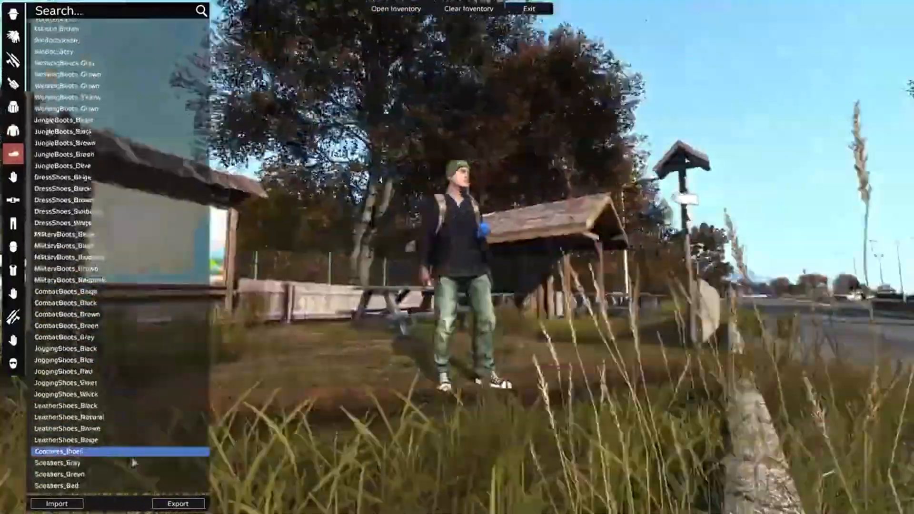
pyautogui.click(13, 177)
pyautogui.click(176, 241)
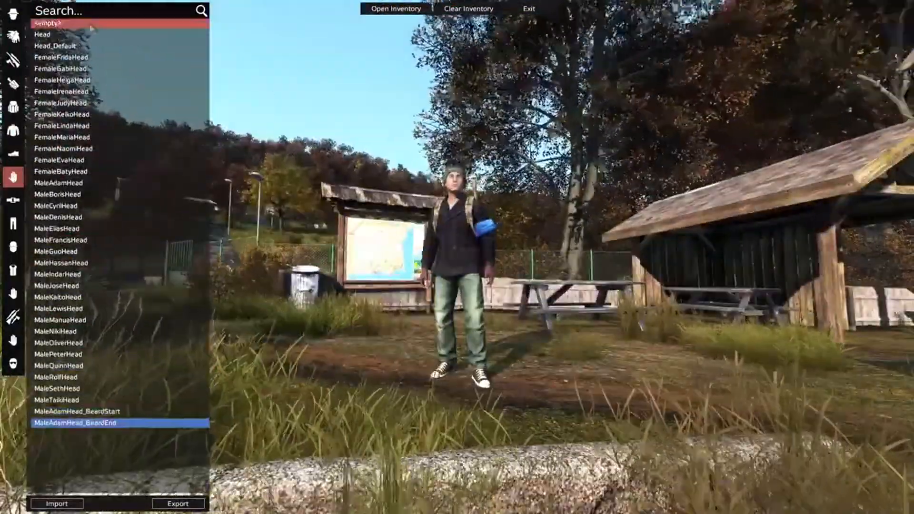
# - Try hip gear including GhillieBushrag_Welliton_Tree and SmershVest_Welliton_Grey_Camo, and equip beige trousers with yellow stripes
pyautogui.click(129, 320)
pyautogui.scroll(-14, 129, 358)
pyautogui.click(124, 351)
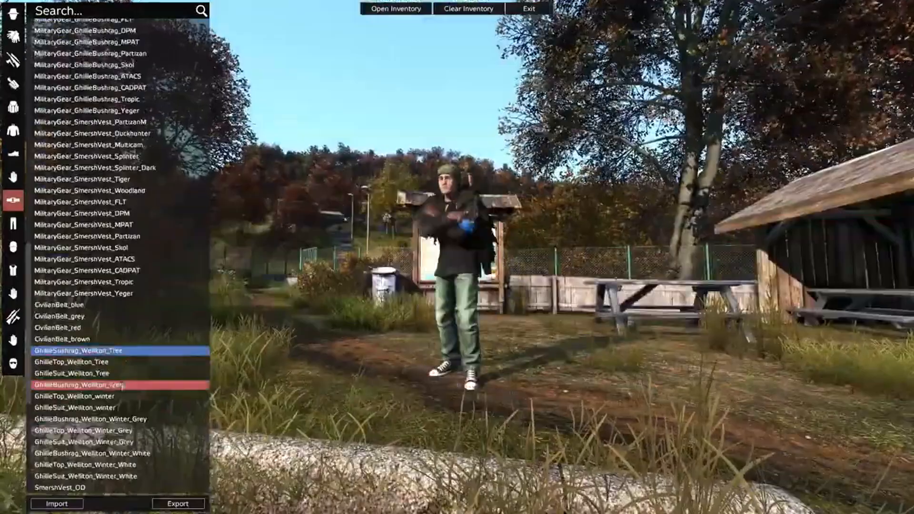
pyautogui.scroll(-3, 124, 386)
pyautogui.click(127, 380)
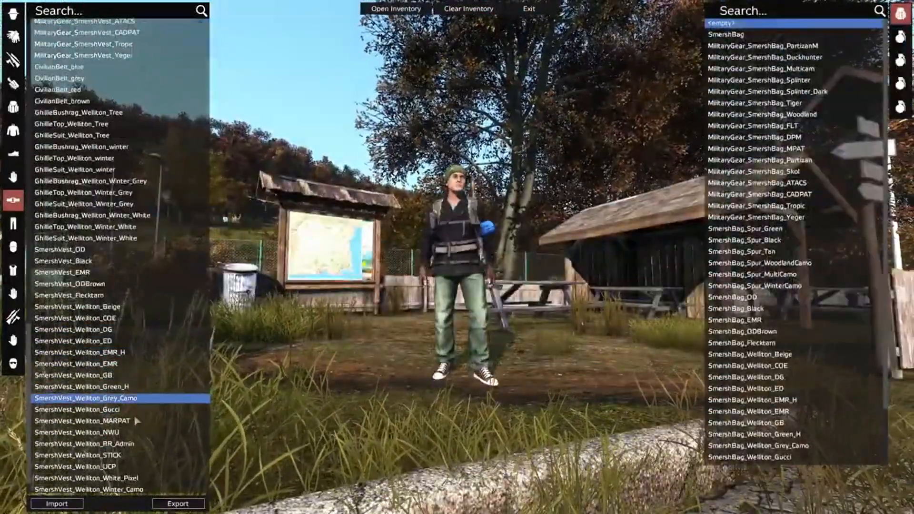
pyautogui.scroll(-5, 85, 245)
pyautogui.click(85, 261)
# - Try different face coverings from the mask list on the survivor
pyautogui.click(13, 247)
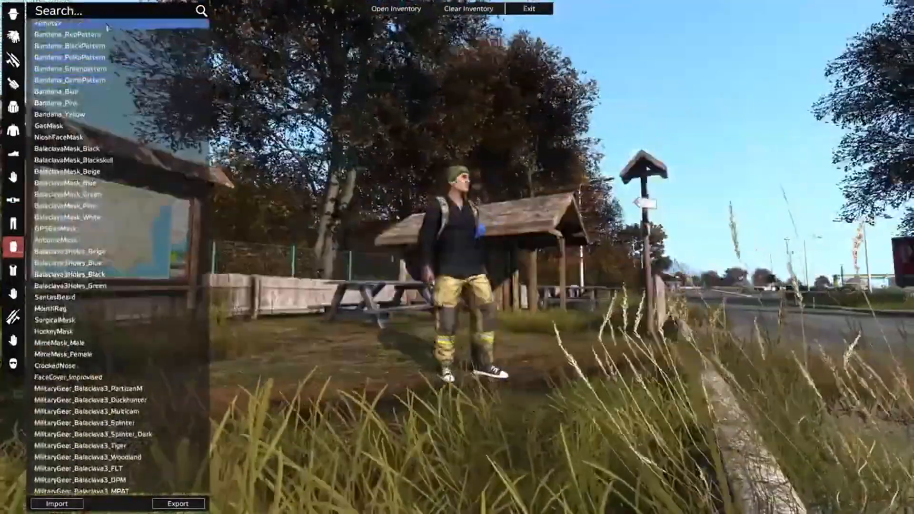
pyautogui.click(124, 365)
pyautogui.scroll(-10, 126, 371)
pyautogui.click(114, 128)
# - Try vests on the survivor, including PressVest_LightBlue, PlateCarrierVest_Green and HuntingVest
pyautogui.click(13, 270)
pyautogui.click(114, 92)
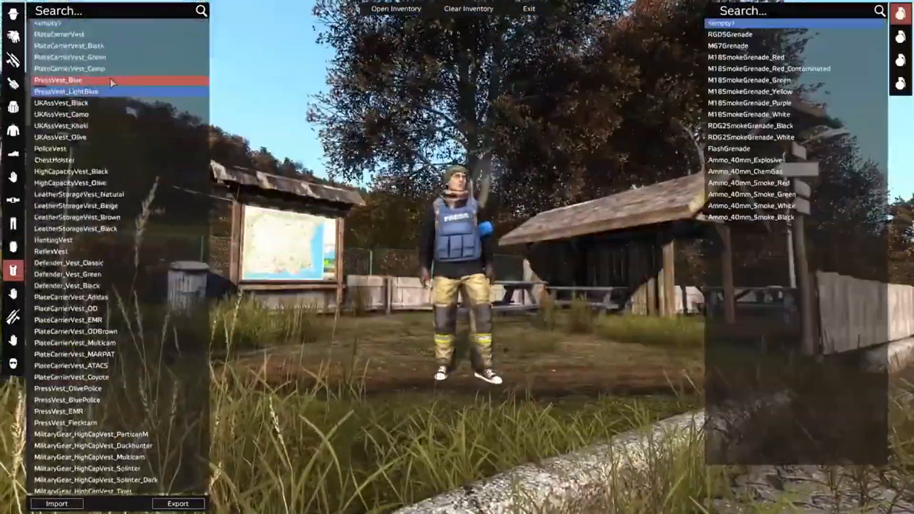
pyautogui.click(120, 57)
pyautogui.click(112, 243)
pyautogui.scroll(-2, 111, 328)
pyautogui.click(109, 341)
# - Try modded vests such as HighCapacityVest_Welliton_Gucci, and equip a different vest from higher in the list
pyautogui.scroll(-10, 109, 343)
pyautogui.click(109, 345)
pyautogui.scroll(-7, 108, 369)
pyautogui.click(108, 343)
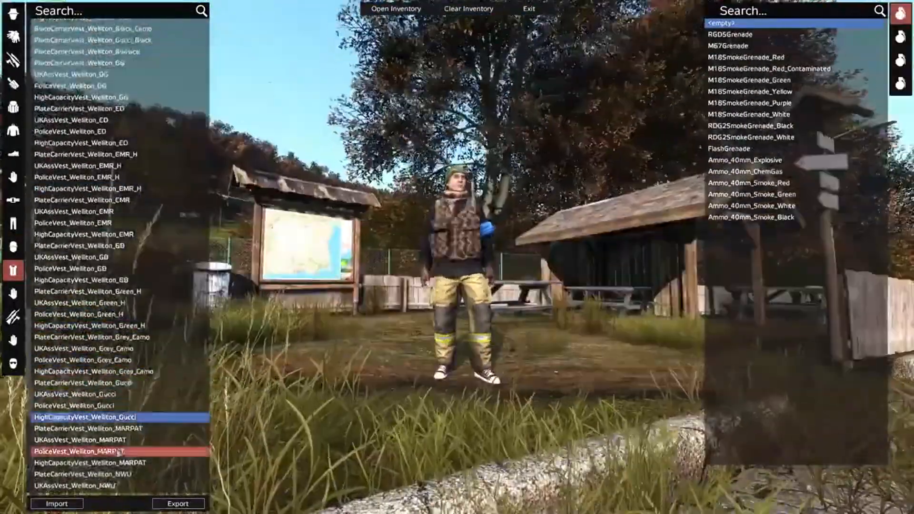
pyautogui.scroll(10, 114, 286)
pyautogui.click(109, 147)
# - Try shoulder items such as Broom_Birch on the survivor, and equip the Pitchfork
pyautogui.click(13, 316)
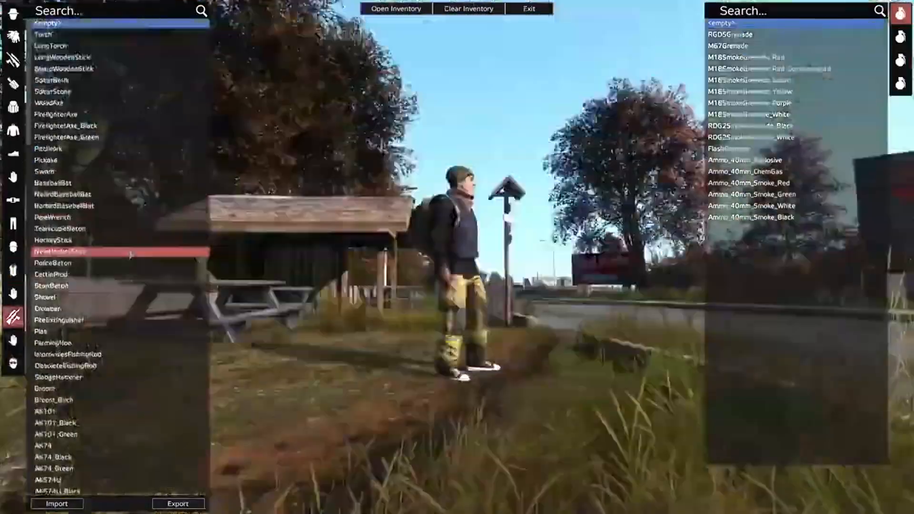
pyautogui.click(100, 80)
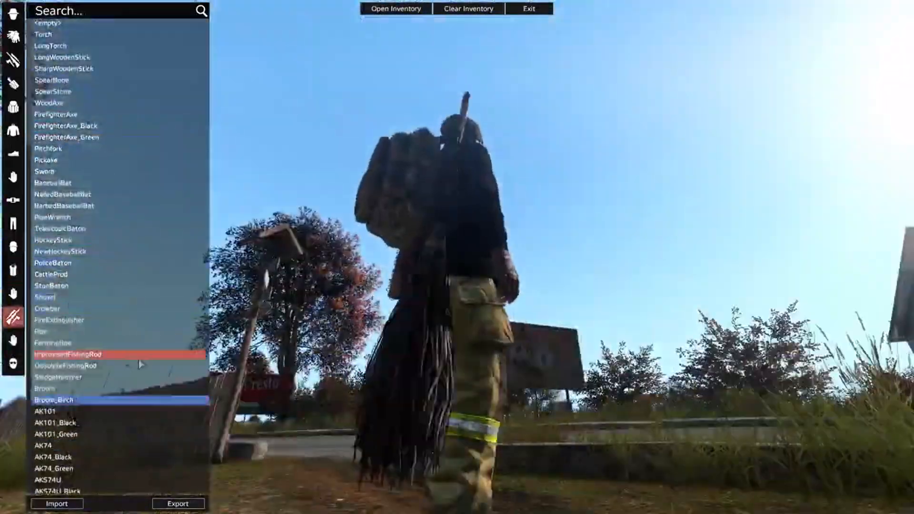
pyautogui.click(48, 148)
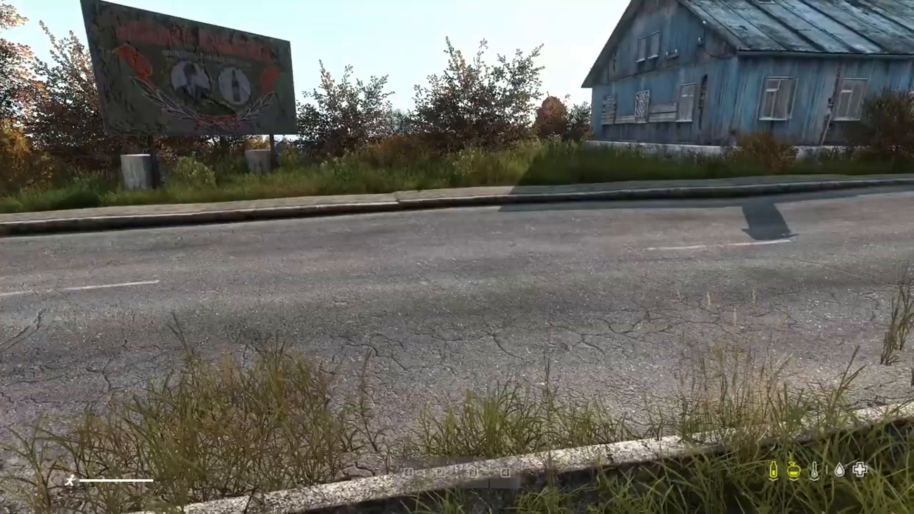
# - Put the barbed baseball bat in the survivor's hands through the in-game inventory, and return to the editor
pyautogui.press('Tab')
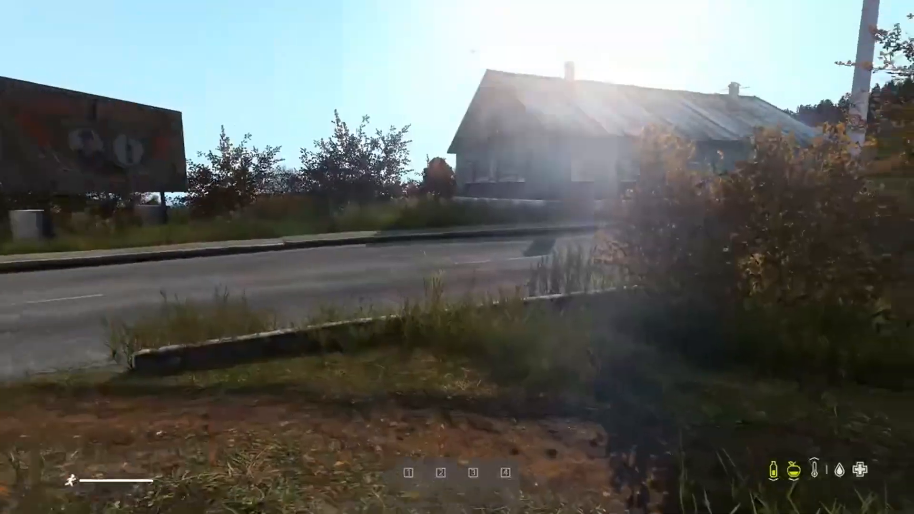
pyautogui.press('Tab')
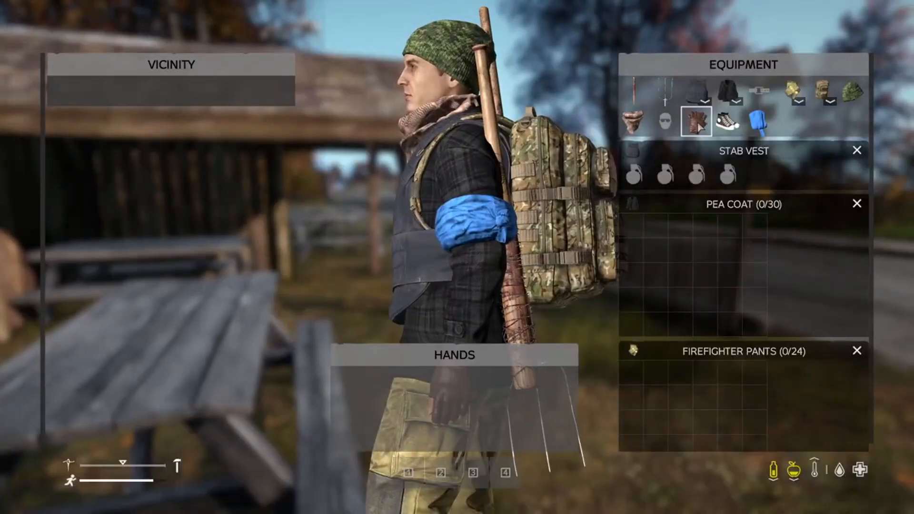
pyautogui.moveTo(483, 419); pyautogui.dragTo(483, 419)
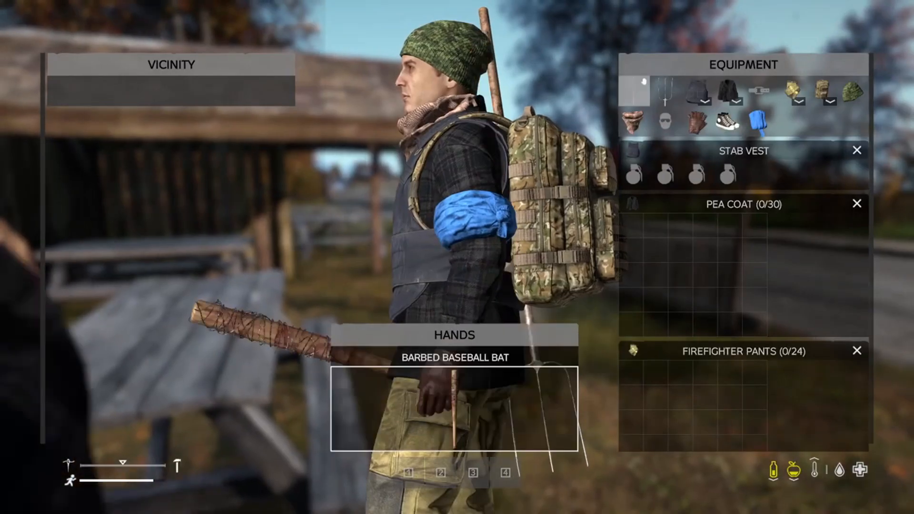
pyautogui.press('Tab')
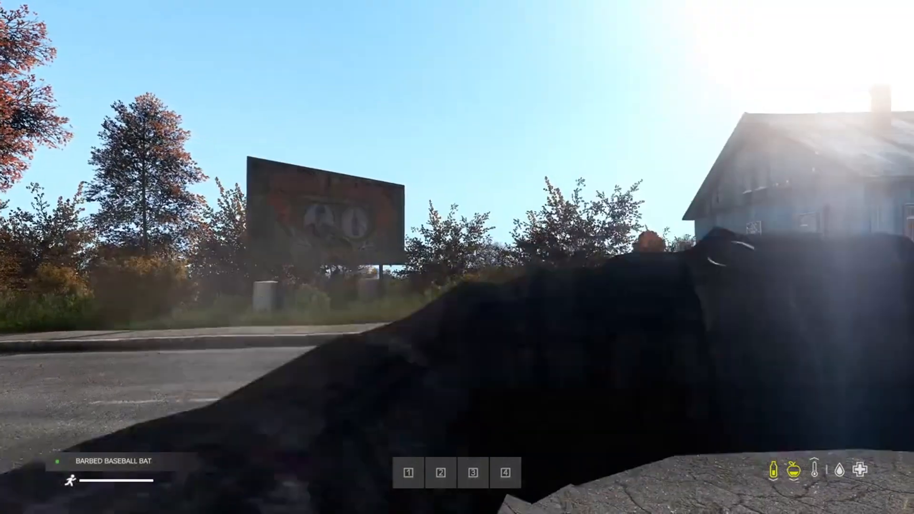
pyautogui.press('y')
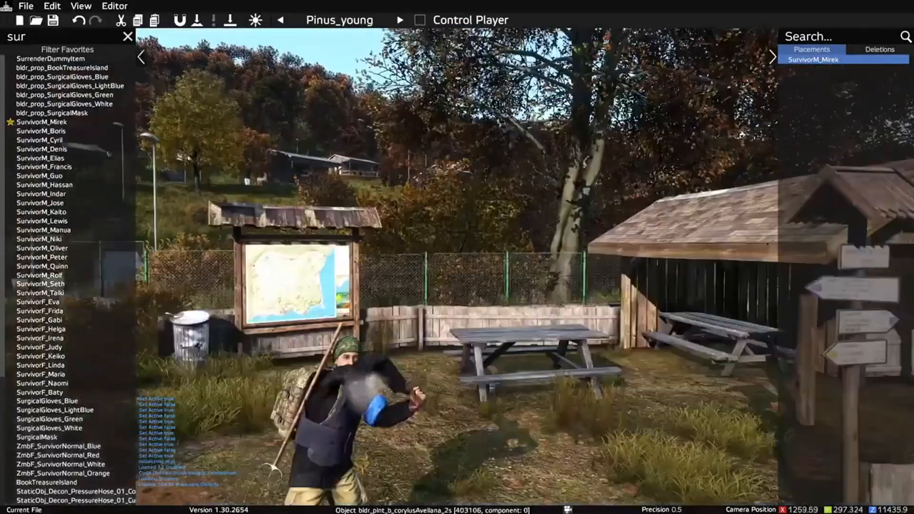
# - Place SurvivorM_Boris beside the first survivor near the map board, and try controlling him
pyautogui.press('w')
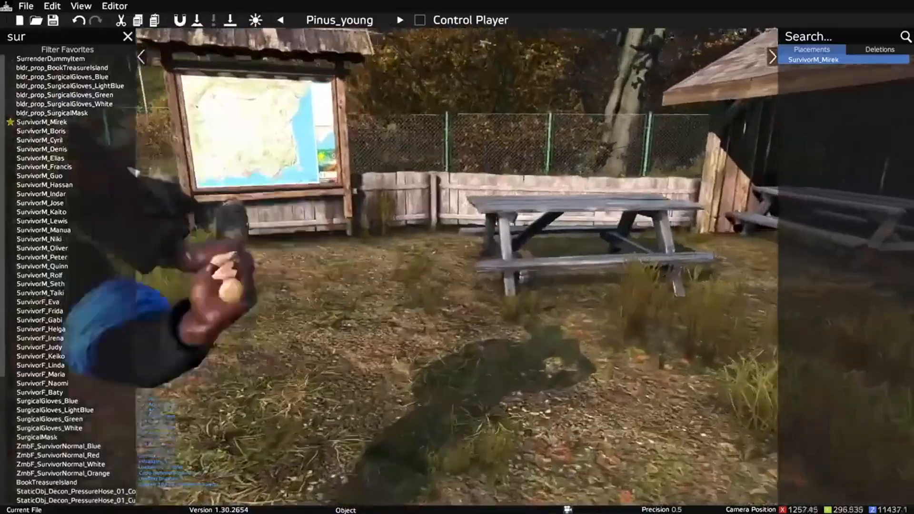
pyautogui.press('a')
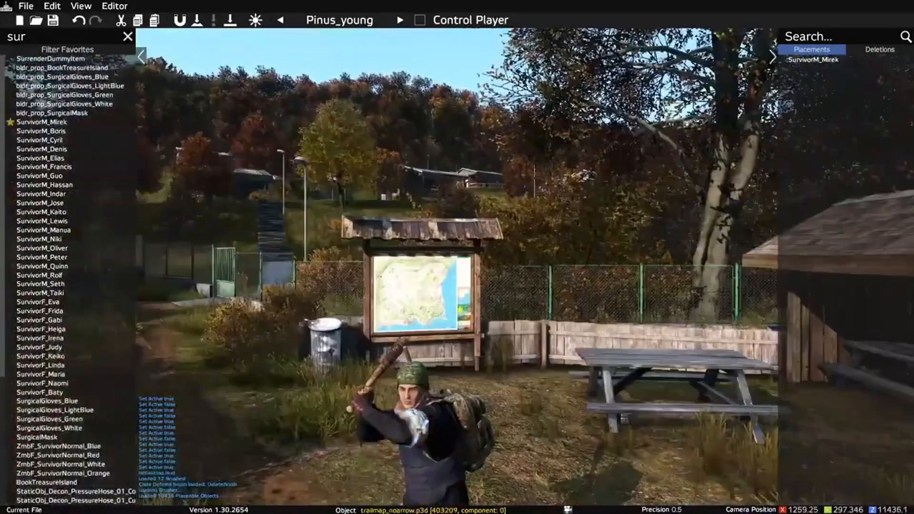
pyautogui.moveTo(457, 257); pyautogui.dragTo(447, 361, button='right')
pyautogui.press('w')
pyautogui.press('s')
pyautogui.press('s')
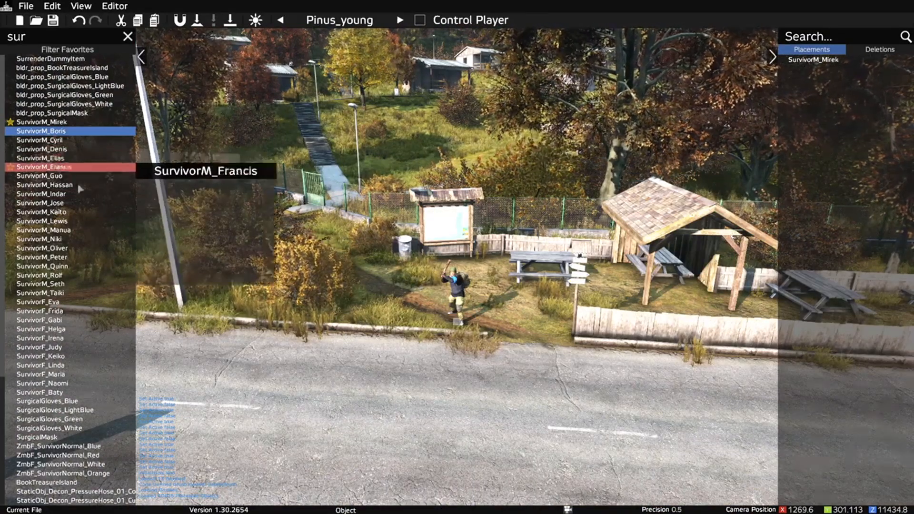
pyautogui.click(335, 285)
pyautogui.rightClick(336, 286)
pyautogui.click(374, 365)
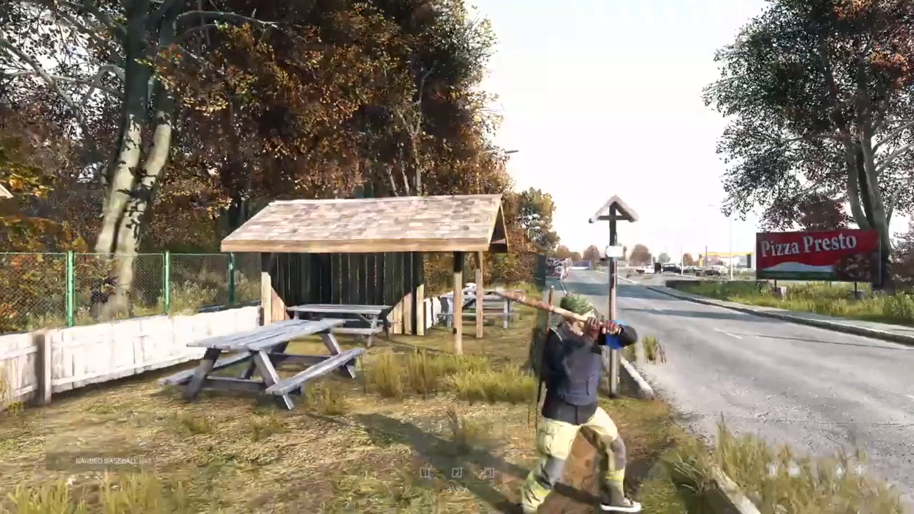
pyautogui.press('Tab')
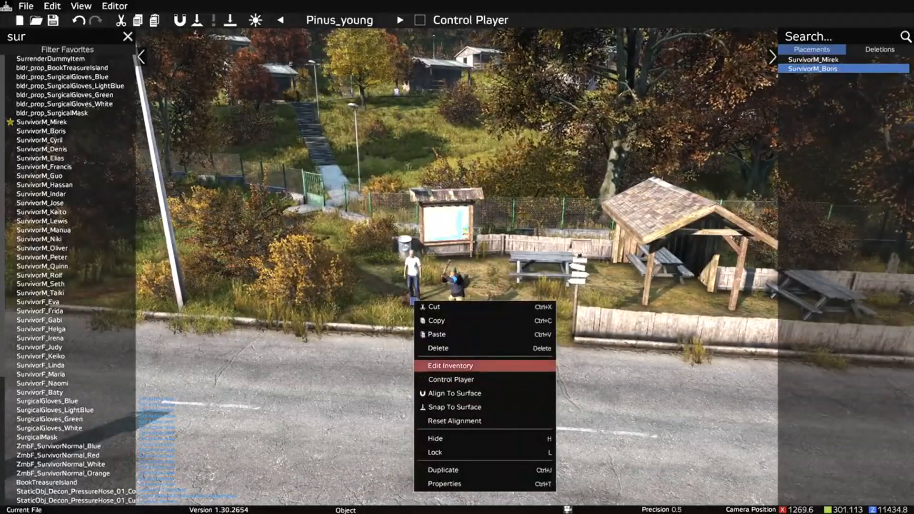
# - Edit the inventory of SurvivorM_Boris, equipping BallisticHelmet_UN and the first gloves in the list
pyautogui.click(450, 365)
pyautogui.click(109, 47)
pyautogui.click(102, 57)
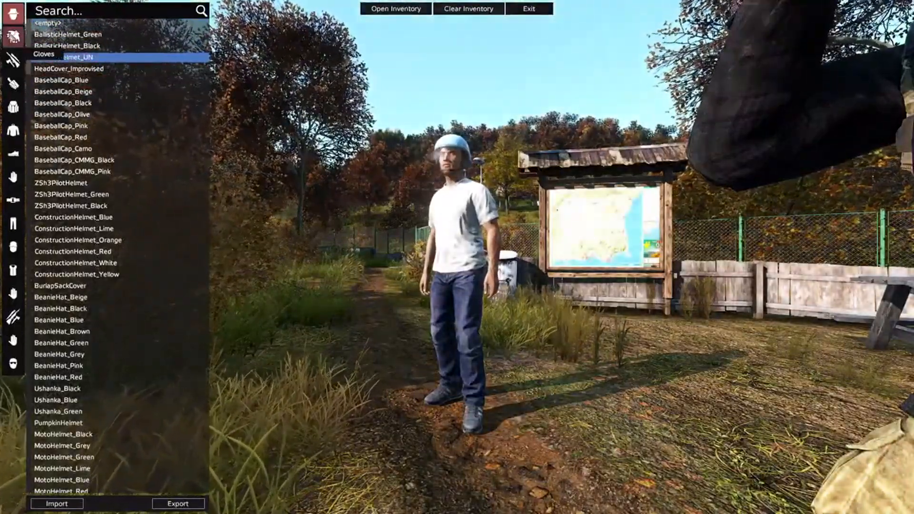
pyautogui.click(19, 34)
pyautogui.click(110, 36)
# - Try melee weapons such as the WoodAxe on the second survivor's shoulder, and equip FirefighterAxe_Black
pyautogui.click(14, 60)
pyautogui.click(86, 70)
pyautogui.moveTo(92, 40); pyautogui.dragTo(90, 83, button='right')
pyautogui.click(88, 149)
pyautogui.click(84, 104)
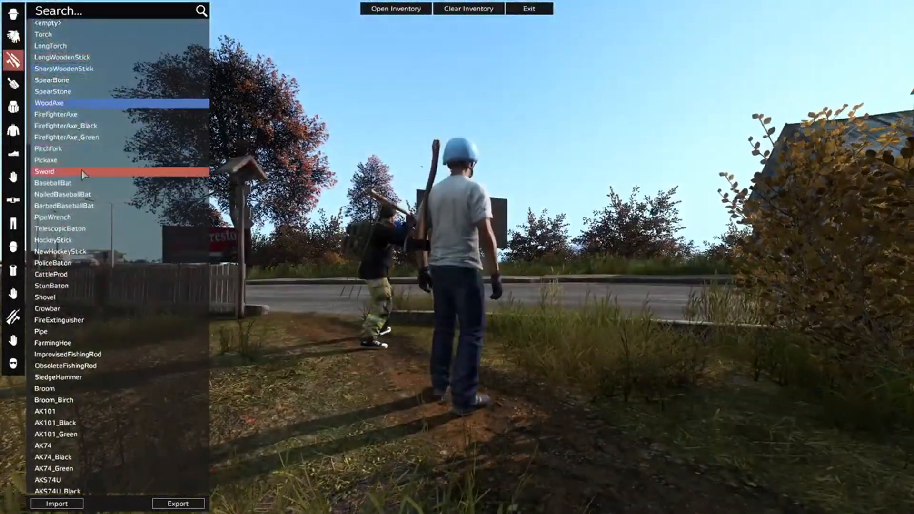
pyautogui.click(101, 137)
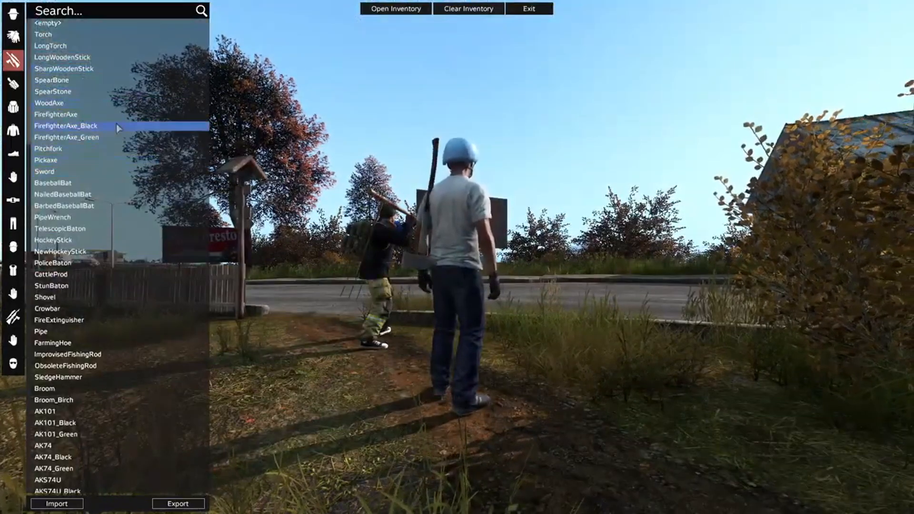
# - Equip the second survivor with Armband_Blue and the Spur_LW_Bag_Red backpack
pyautogui.click(16, 83)
pyautogui.click(76, 103)
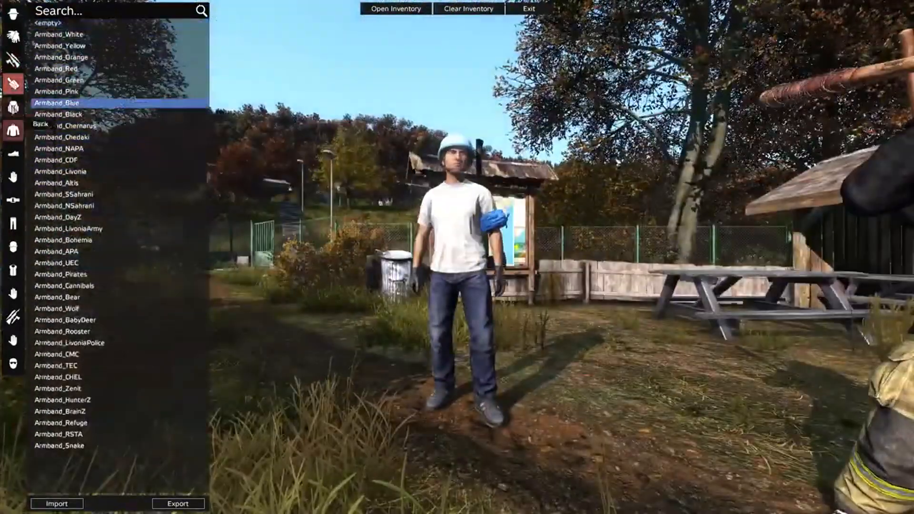
pyautogui.click(15, 108)
pyautogui.click(95, 177)
pyautogui.click(100, 195)
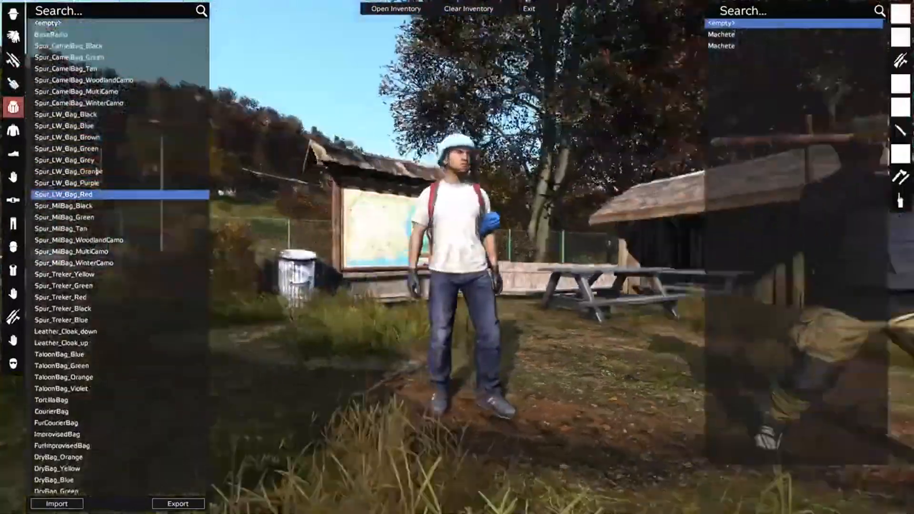
# - Try tops such as TShirt_Grey and Hoodie_Black on the second survivor, and equip Hoodie_Brown
pyautogui.click(13, 129)
pyautogui.click(95, 240)
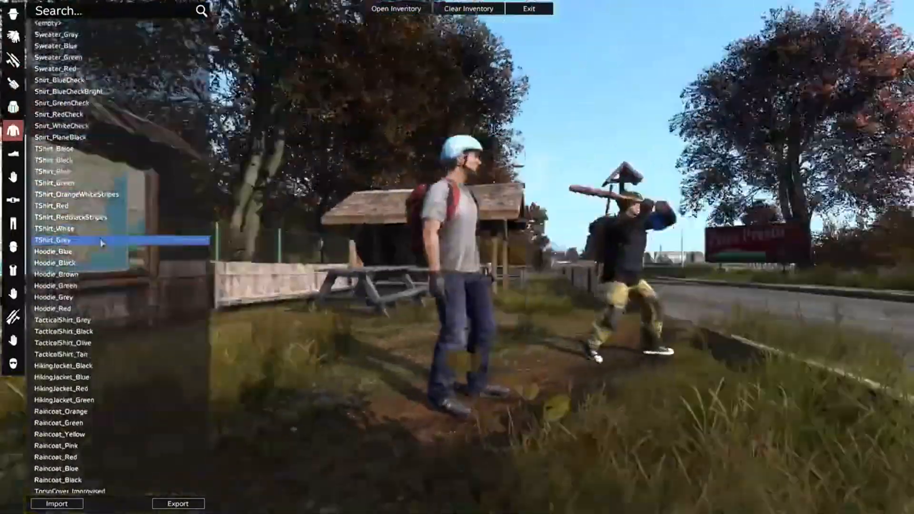
pyautogui.click(66, 206)
pyautogui.click(95, 137)
pyautogui.click(136, 92)
pyautogui.click(135, 103)
pyautogui.click(139, 262)
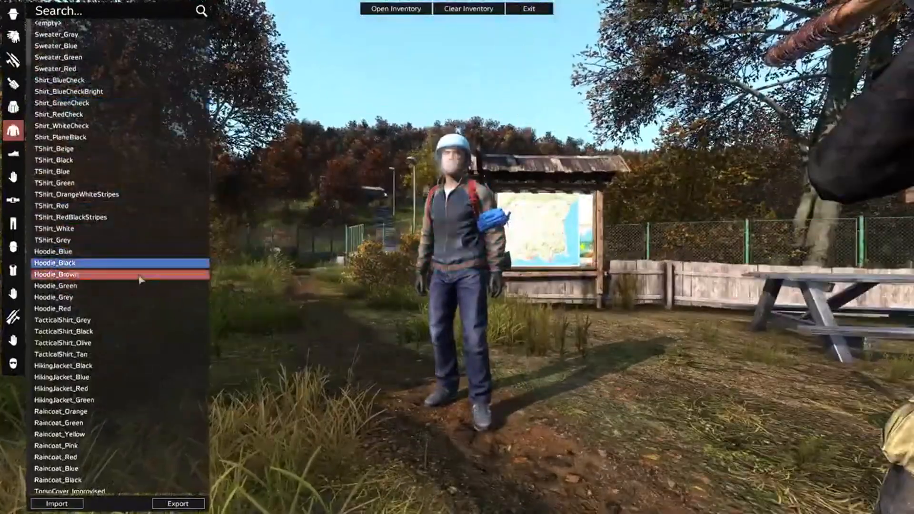
pyautogui.click(139, 274)
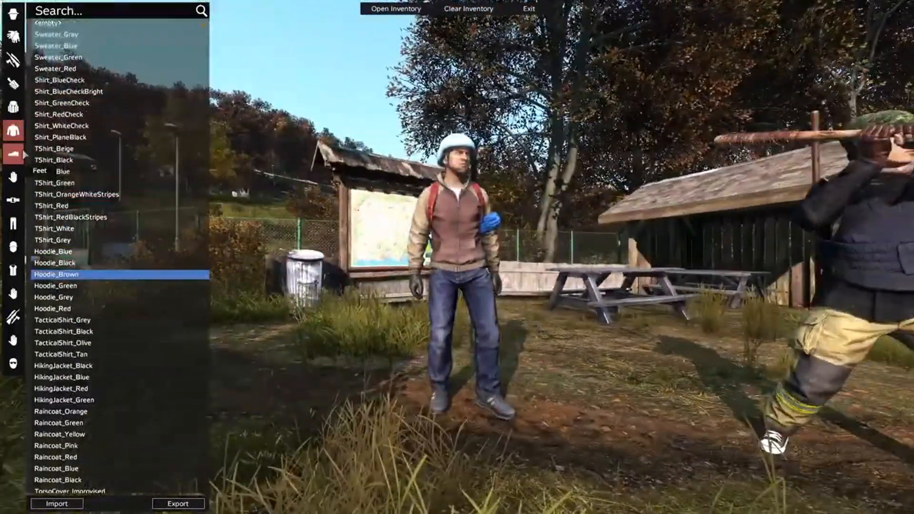
# - Equip the second survivor with Wellies_Green boots and the SmershVest as hip gear
pyautogui.click(13, 153)
pyautogui.click(95, 206)
pyautogui.click(95, 183)
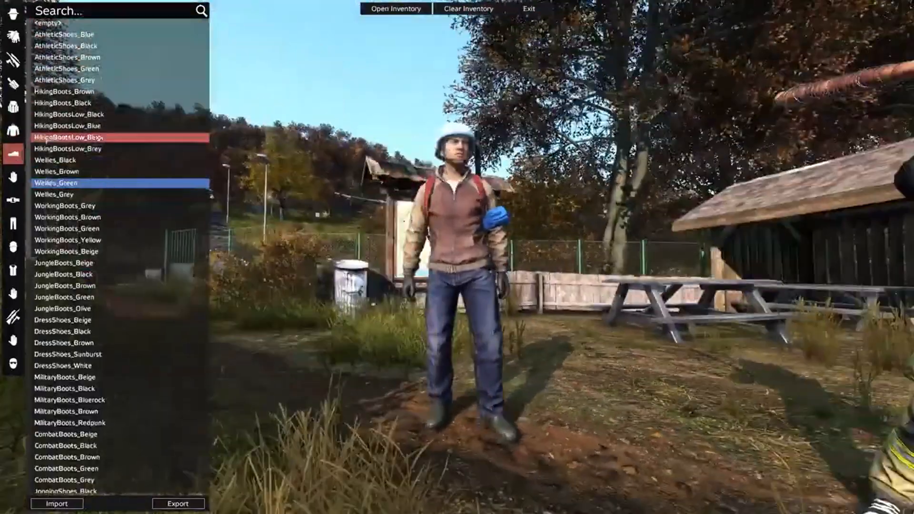
pyautogui.click(13, 200)
pyautogui.click(86, 263)
pyautogui.click(95, 137)
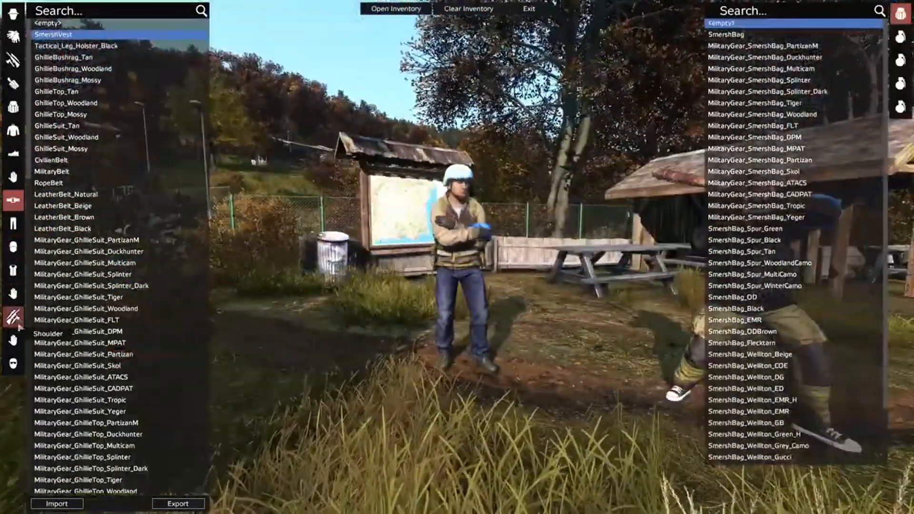
# - Try firearms such as AK74_Black, B95_Black and Izh18 on the second survivor's other shoulder, and equip Izh43Shotgun
pyautogui.click(17, 324)
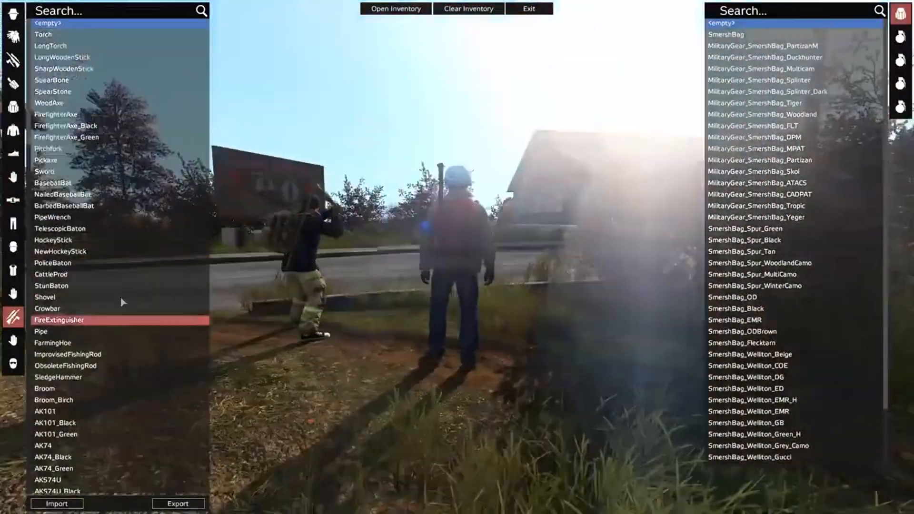
pyautogui.scroll(-3, 114, 334)
pyautogui.click(72, 385)
pyautogui.scroll(-3, 71, 414)
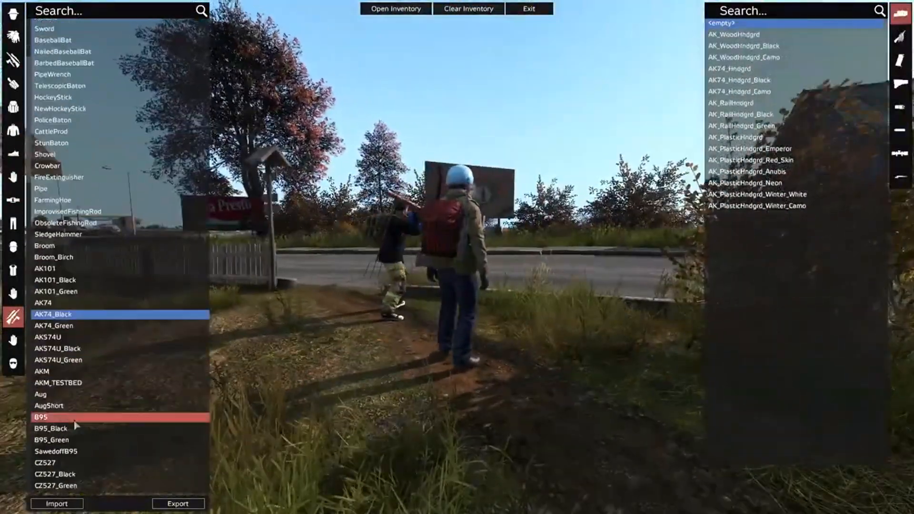
pyautogui.click(70, 417)
pyautogui.click(69, 429)
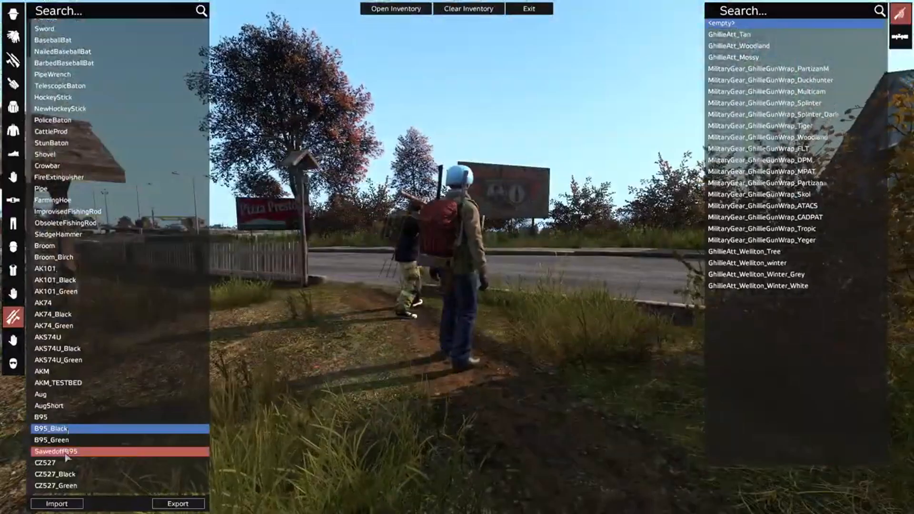
pyautogui.scroll(-1, 67, 453)
pyautogui.click(73, 427)
pyautogui.scroll(-1, 79, 455)
pyautogui.click(75, 424)
pyautogui.scroll(-2, 75, 450)
pyautogui.click(80, 376)
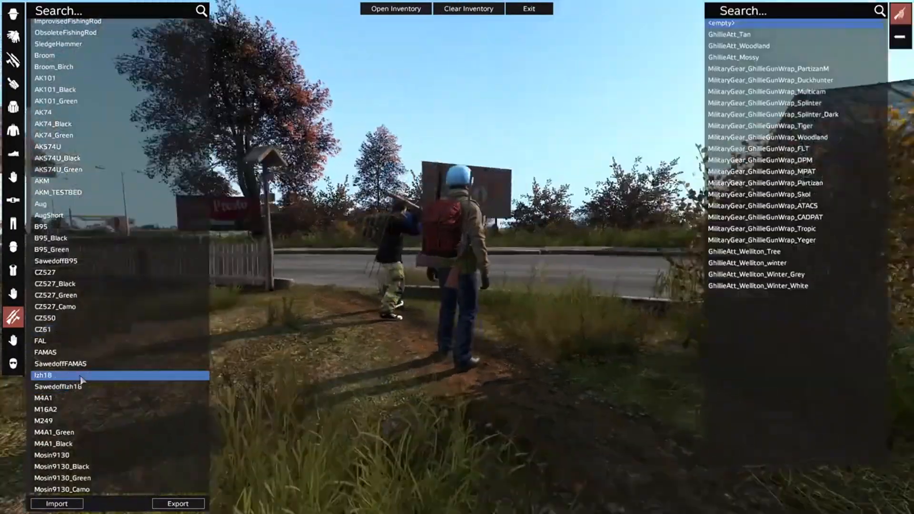
pyautogui.scroll(-3, 72, 456)
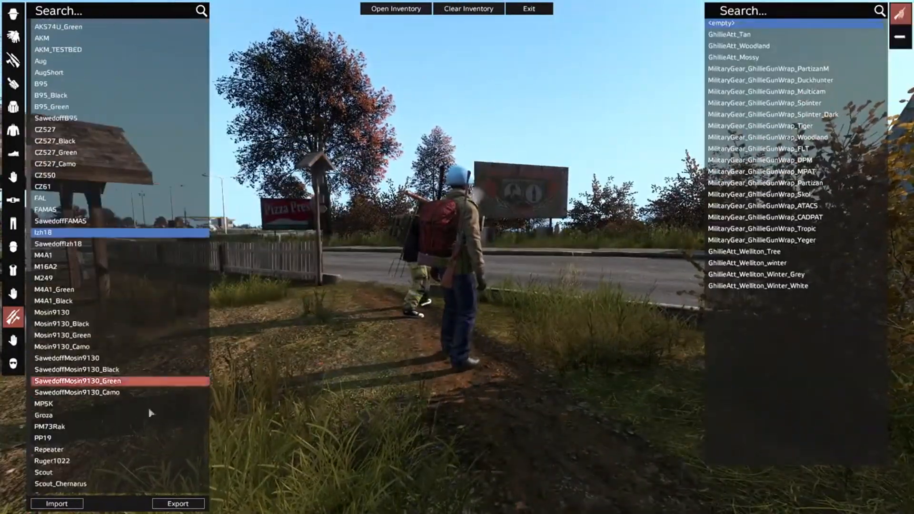
pyautogui.scroll(-5, 79, 476)
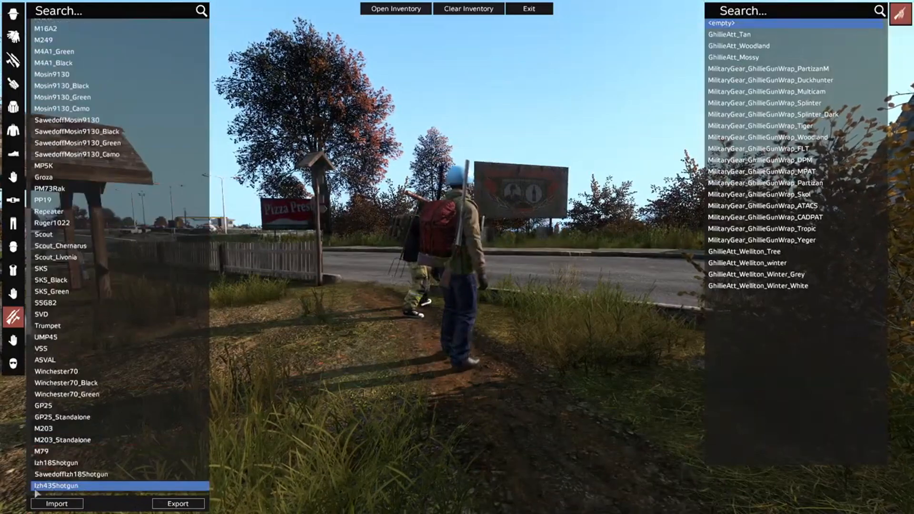
pyautogui.scroll(-5, 56, 490)
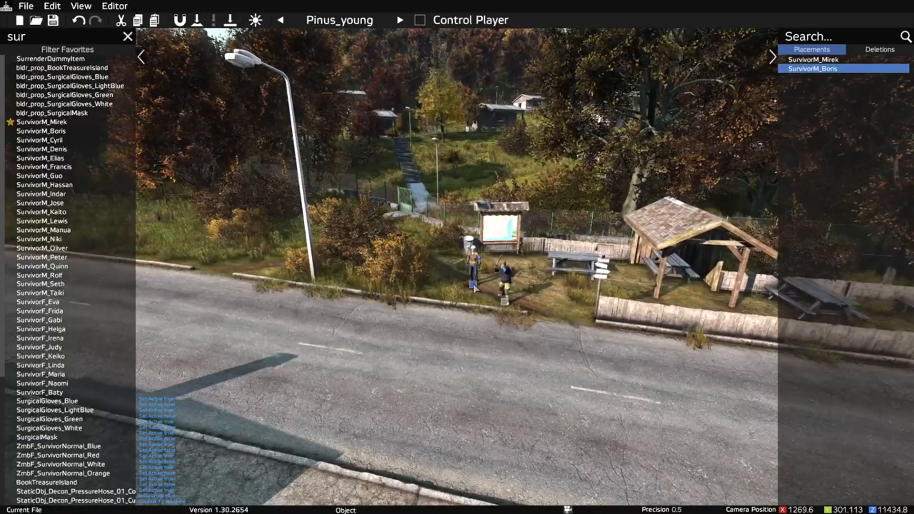
# - Take control of the second survivor and review his equipment in the in-game inventory
pyautogui.rightClick(473, 285)
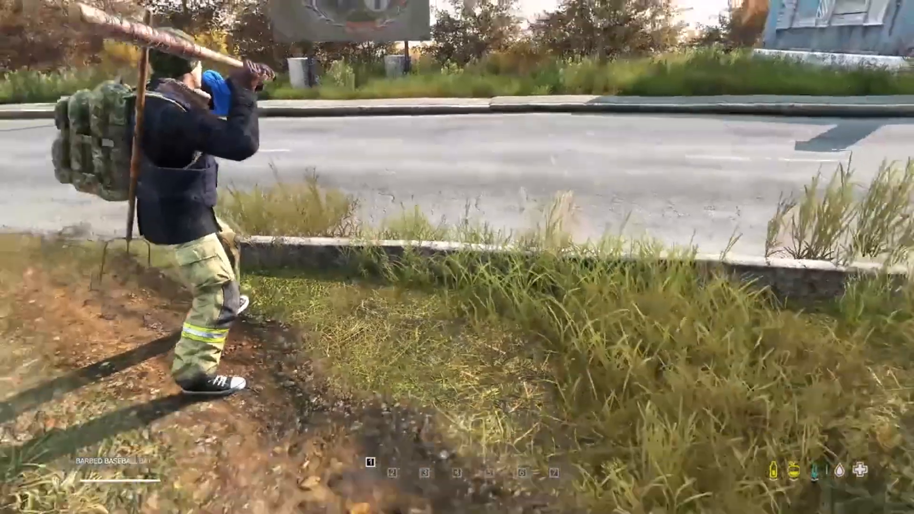
pyautogui.press('Tab')
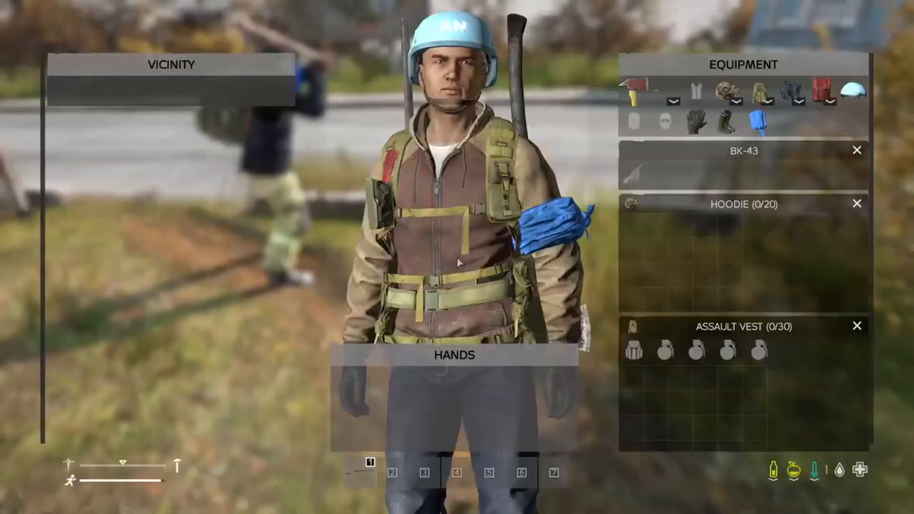
pyautogui.press('Tab')
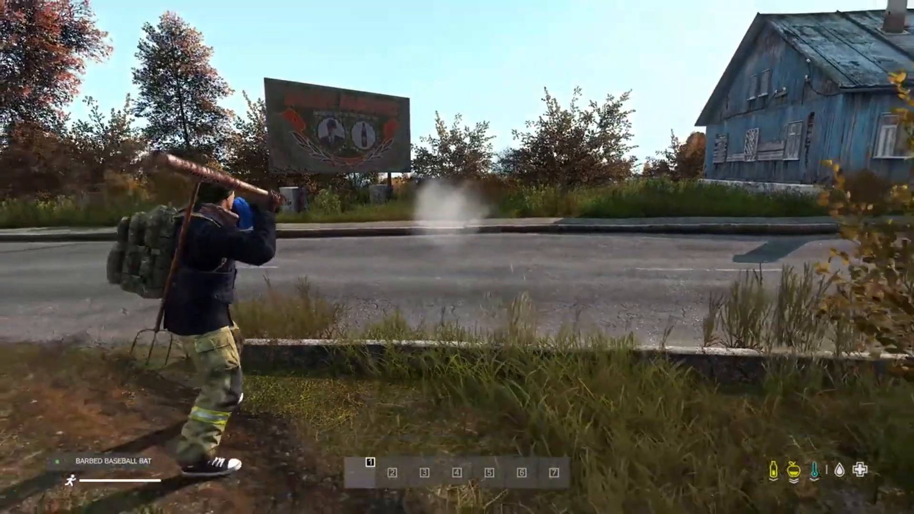
pyautogui.press('Tab')
pyautogui.press('Tab')
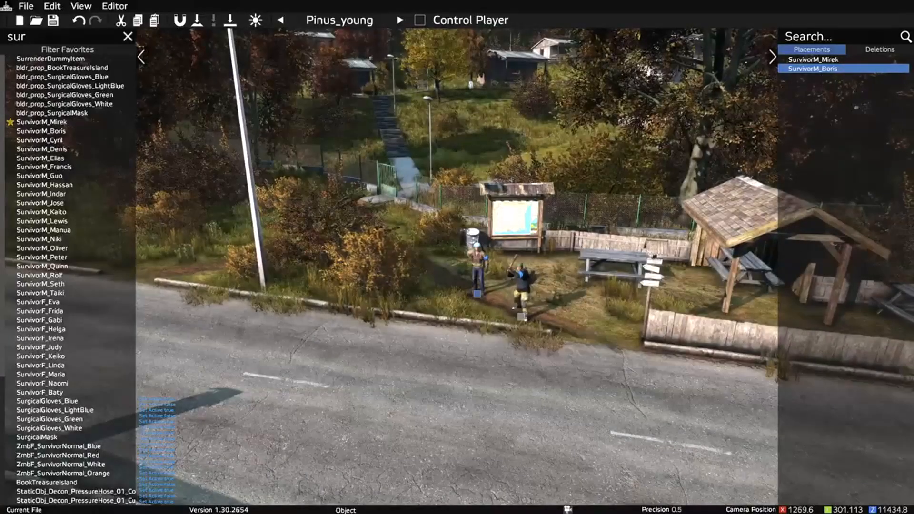
pyautogui.press('w')
pyautogui.press('s')
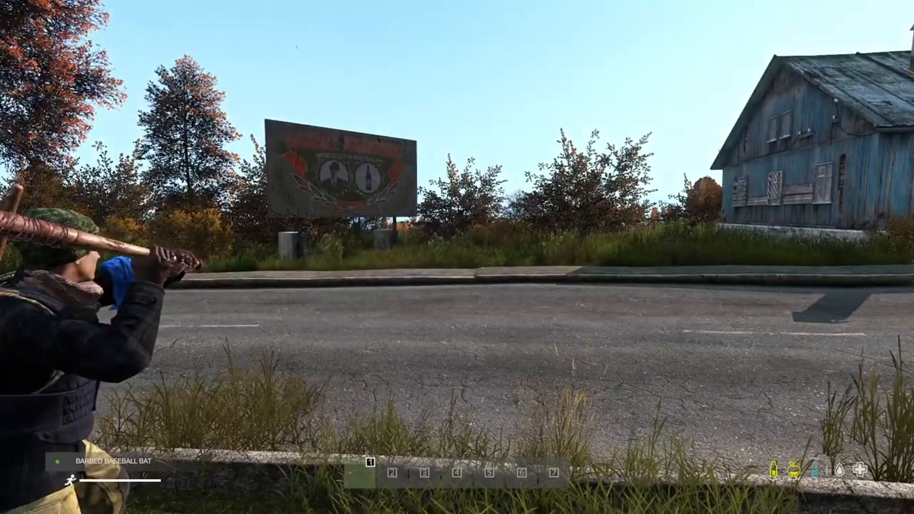
# - Review the second survivor's equipment in the in-game inventory, and examine both survivors up close and from the road in the editor
pyautogui.press('Tab')
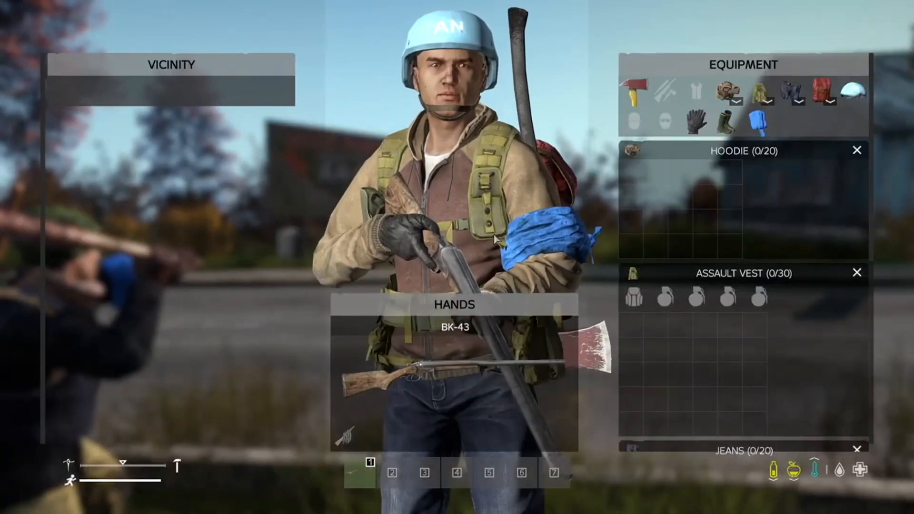
pyautogui.press('Tab')
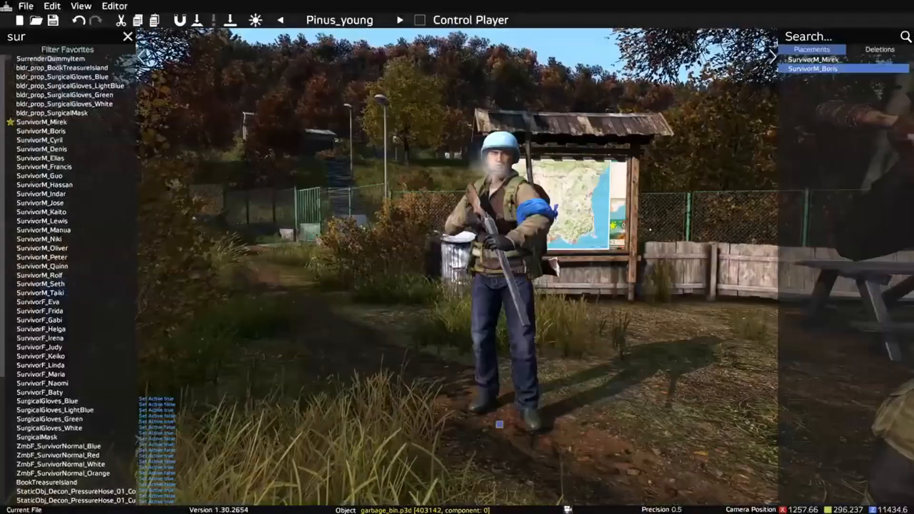
pyautogui.press('w')
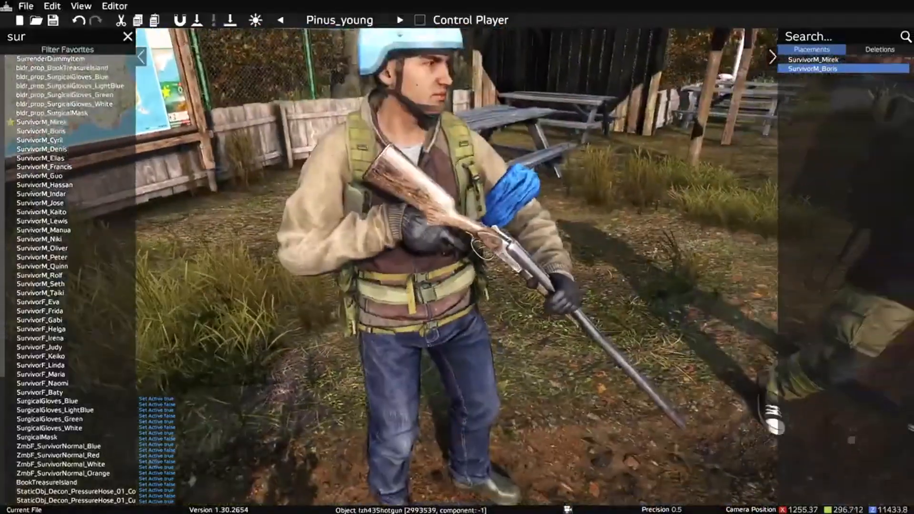
pyautogui.moveTo(457, 257); pyautogui.dragTo(604, 185, button='right')
pyautogui.press('d')
pyautogui.moveTo(457, 257); pyautogui.dragTo(266, 272, button='right')
pyautogui.press('s')
pyautogui.press('s')
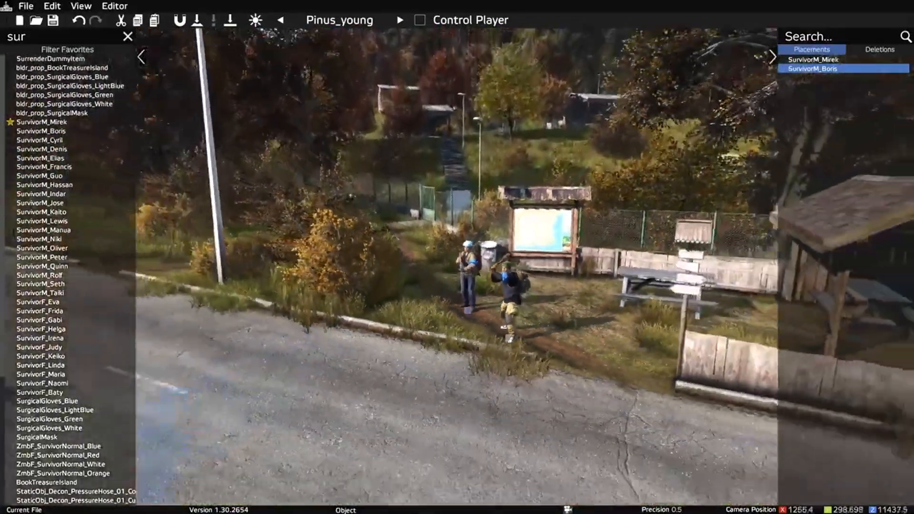
pyautogui.press('w')
pyautogui.press('s')
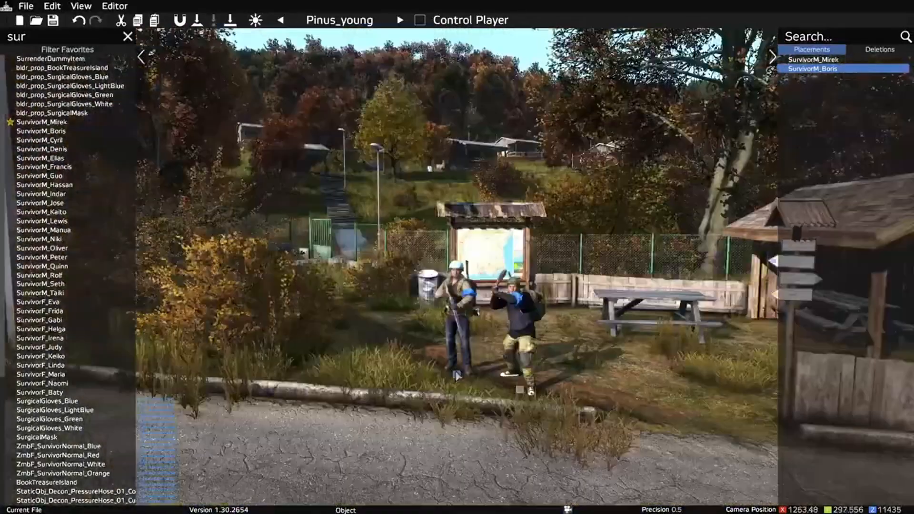
# - Reposition and turn SurvivorM_Boris so he stands close beside the first survivor in front of the map board
pyautogui.moveTo(457, 375)
pyautogui.keyDown('alt'); pyautogui.mouseDown()
pyautogui.moveTo(457, 274)
pyautogui.moveTo(464, 456)
pyautogui.moveTo(456, 269)
pyautogui.moveTo(448, 452)
pyautogui.mouseUp(); pyautogui.keyUp('alt')
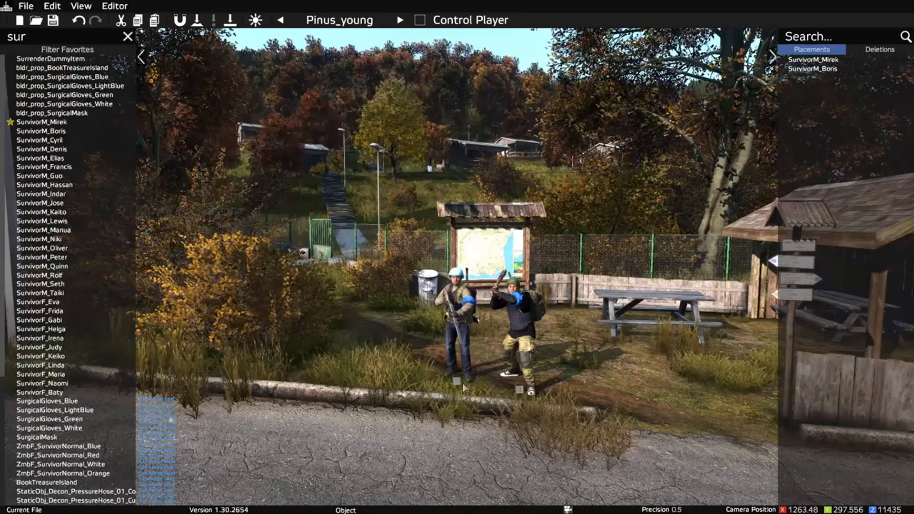
pyautogui.press('w')
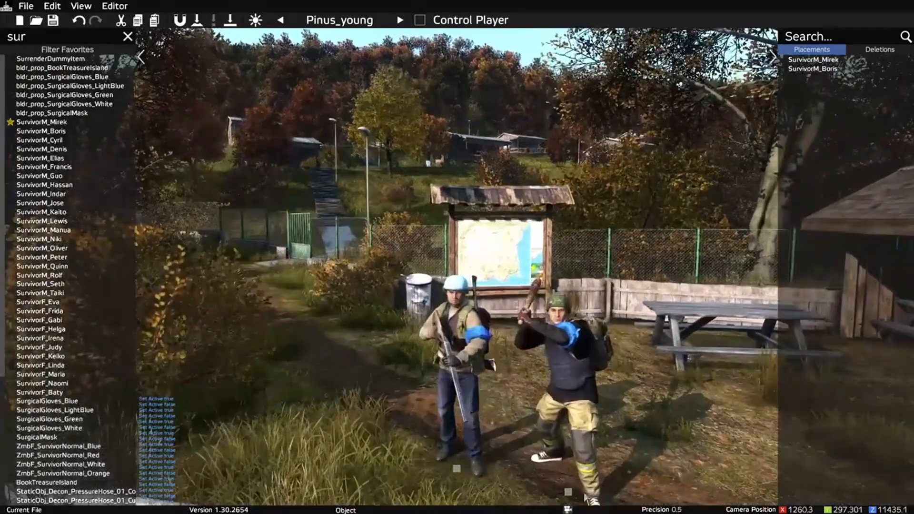
pyautogui.press('s')
pyautogui.press('w')
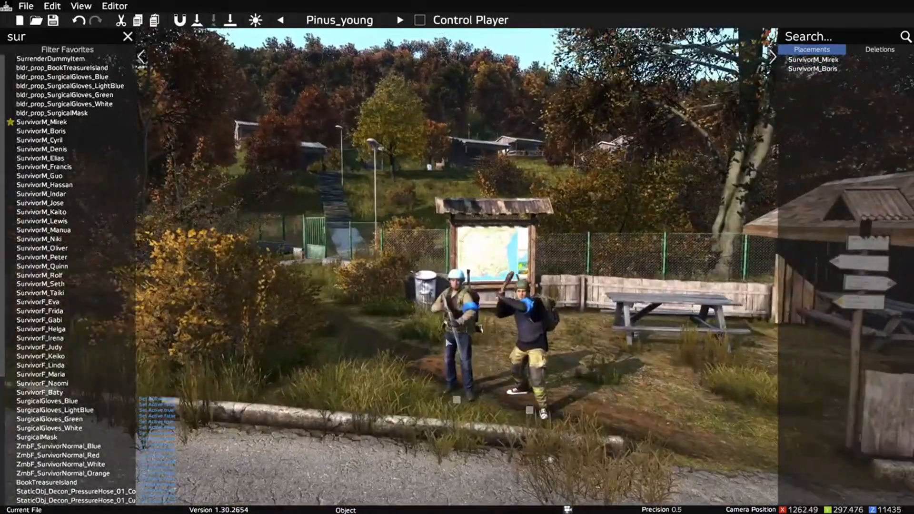
pyautogui.click(499, 446)
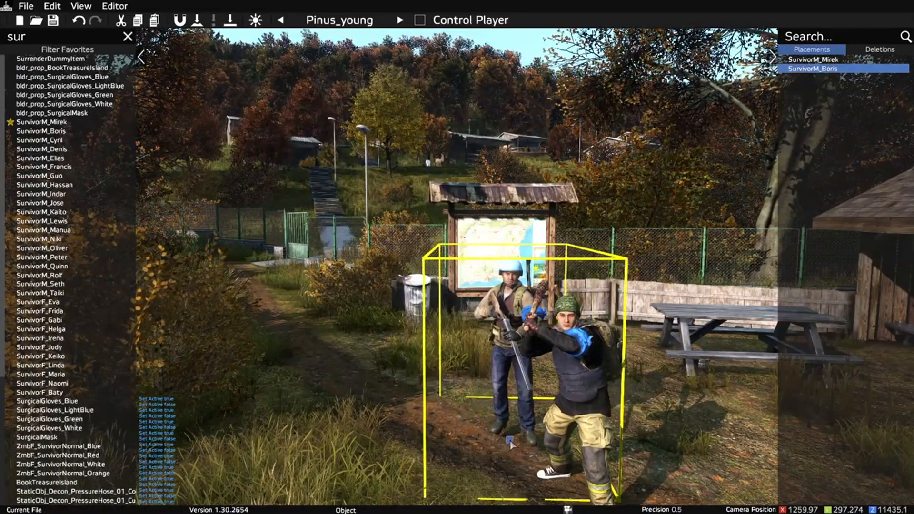
pyautogui.press('s')
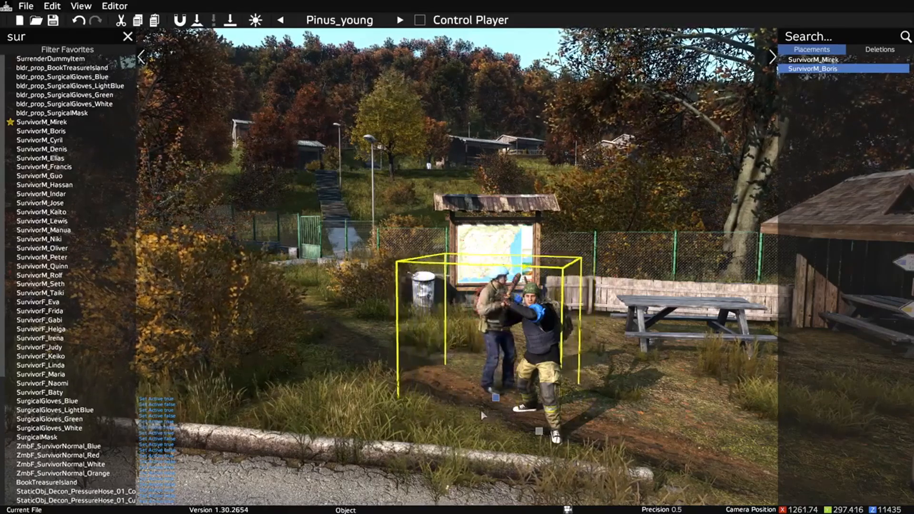
# - Place SurvivorM_Peter as a third survivor between the map board and the picnic table
pyautogui.rightClick(387, 365)
pyautogui.click(458, 383)
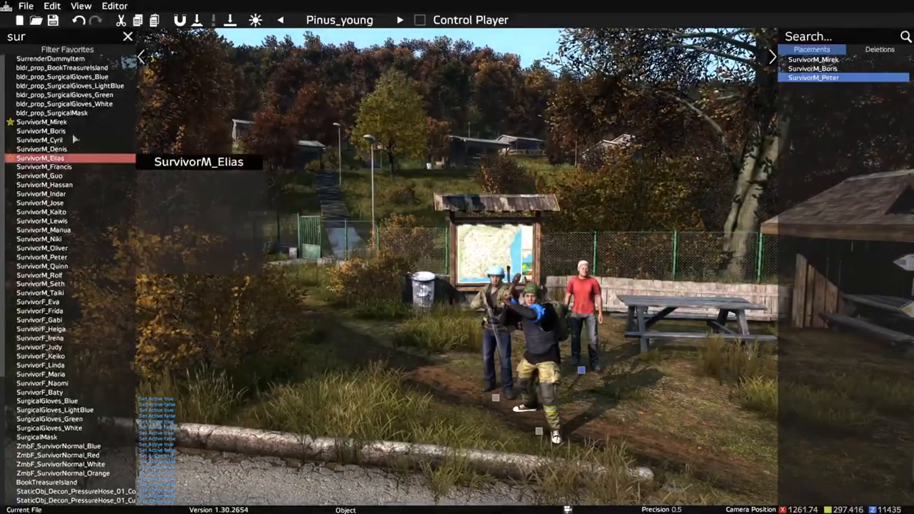
pyautogui.rightClick(581, 370)
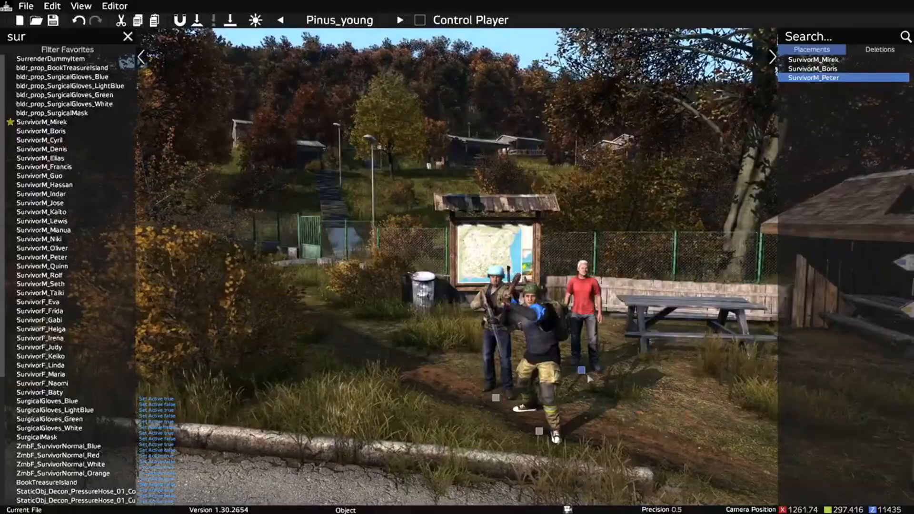
# - Edit the third survivor's inventory: try headgear such as ZSh3PilotHelmet_Green, and equip BaseballCap_Camo and Armband_Blue
pyautogui.rightClick(581, 370)
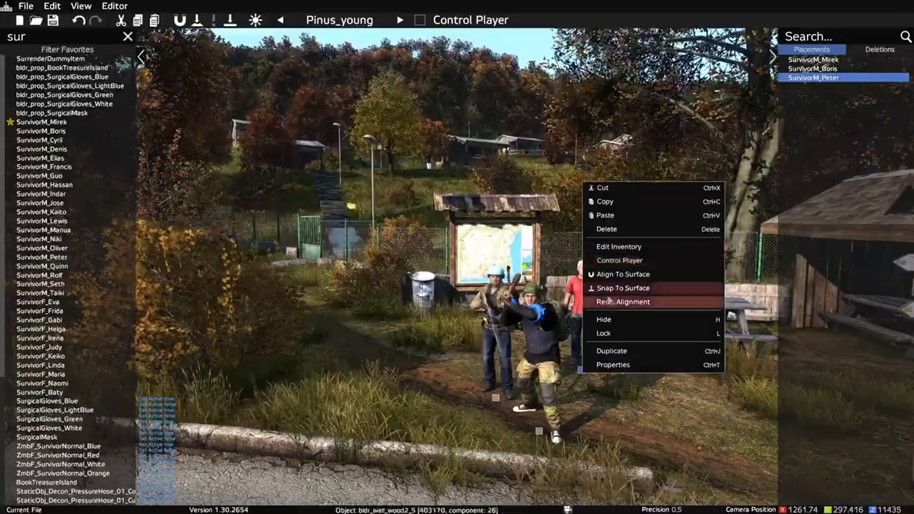
pyautogui.click(619, 247)
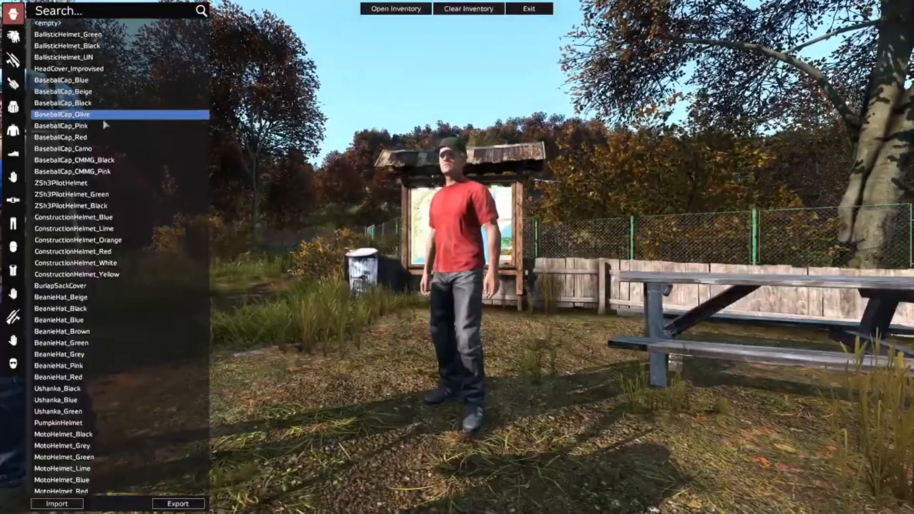
pyautogui.click(96, 159)
pyautogui.click(117, 194)
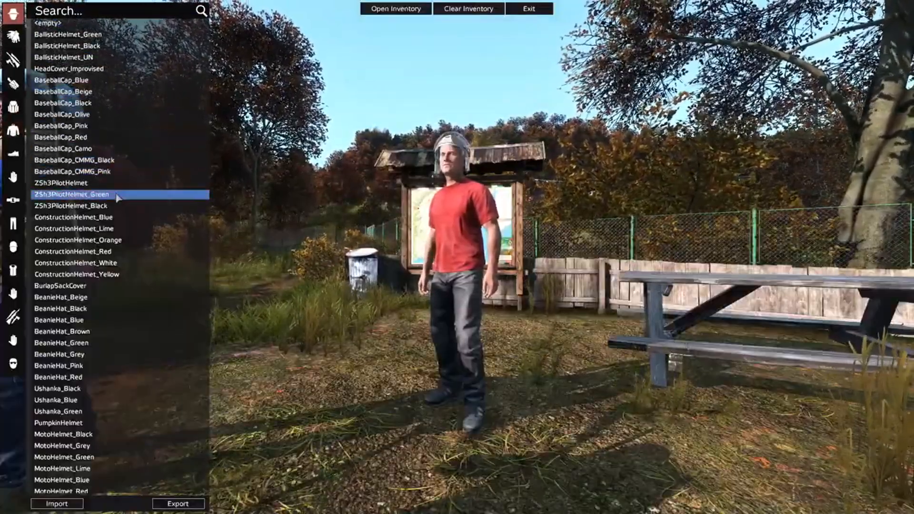
pyautogui.click(114, 148)
pyautogui.click(13, 37)
pyautogui.click(93, 69)
pyautogui.click(14, 60)
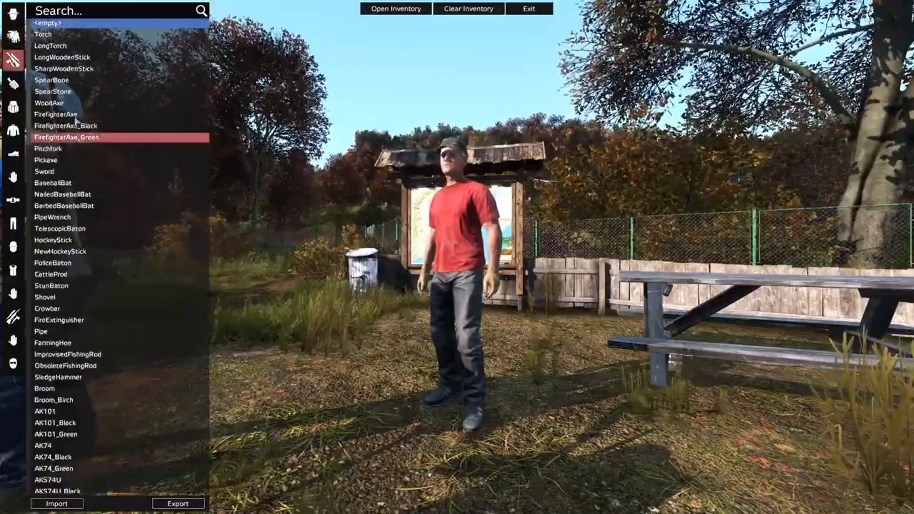
pyautogui.click(14, 83)
pyautogui.click(72, 102)
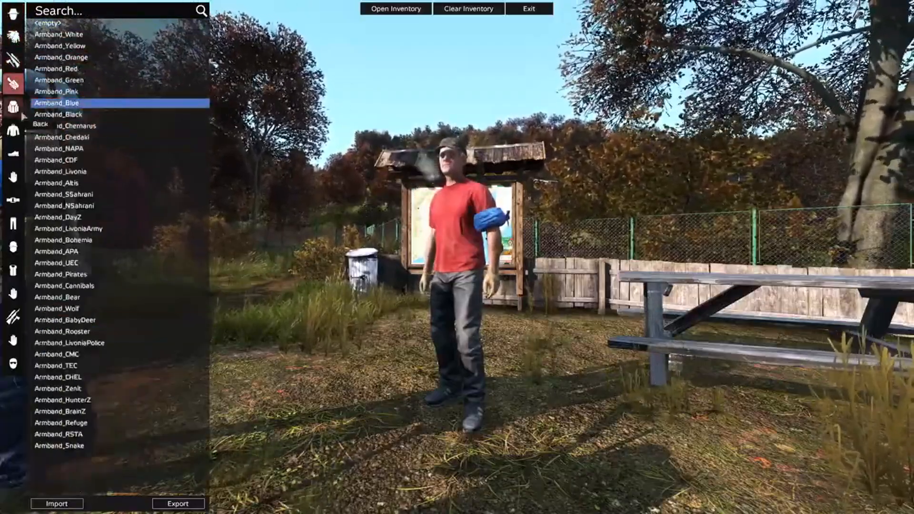
# - Try backpacks such as Spur_CamelBag_MultiCamo and Spur_CamelBag_WoodlandCamo on the third survivor, and equip Spur_CamelBag_Tan
pyautogui.click(14, 107)
pyautogui.click(96, 45)
pyautogui.click(110, 57)
pyautogui.click(113, 69)
pyautogui.click(115, 81)
pyautogui.click(117, 92)
pyautogui.click(120, 103)
pyautogui.click(122, 114)
pyautogui.click(119, 126)
pyautogui.click(124, 103)
pyautogui.click(131, 91)
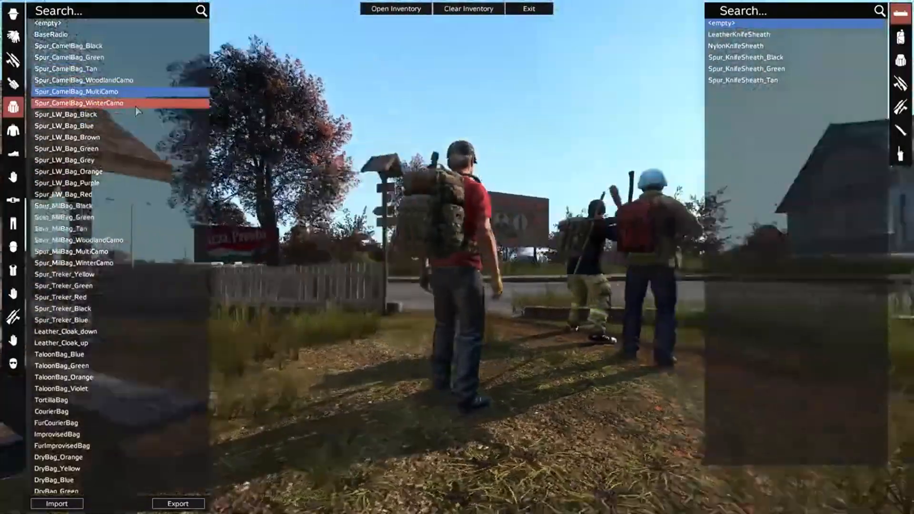
pyautogui.click(138, 81)
pyautogui.click(142, 69)
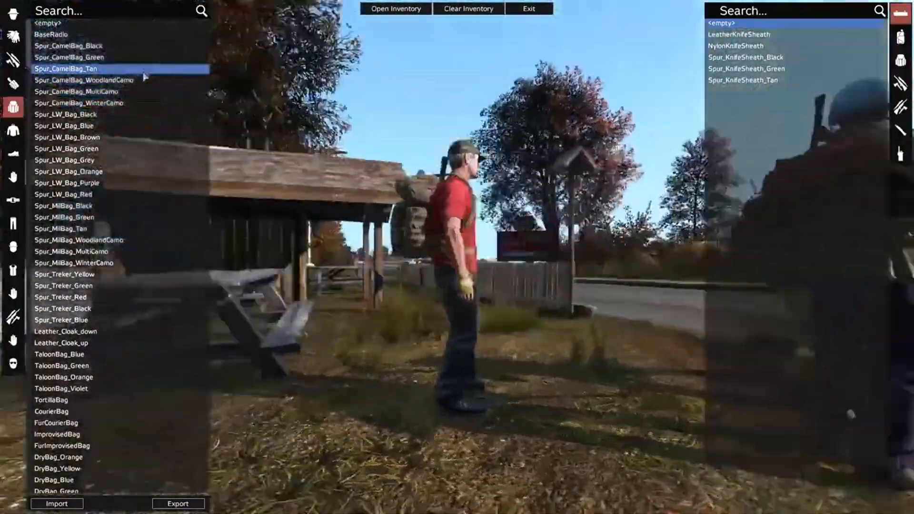
# - Try tops such as HikingJacket_Black on the third survivor, and equip HikingJacket_Red and the HighCapacity_Olive vest
pyautogui.click(13, 130)
pyautogui.click(121, 274)
pyautogui.click(133, 366)
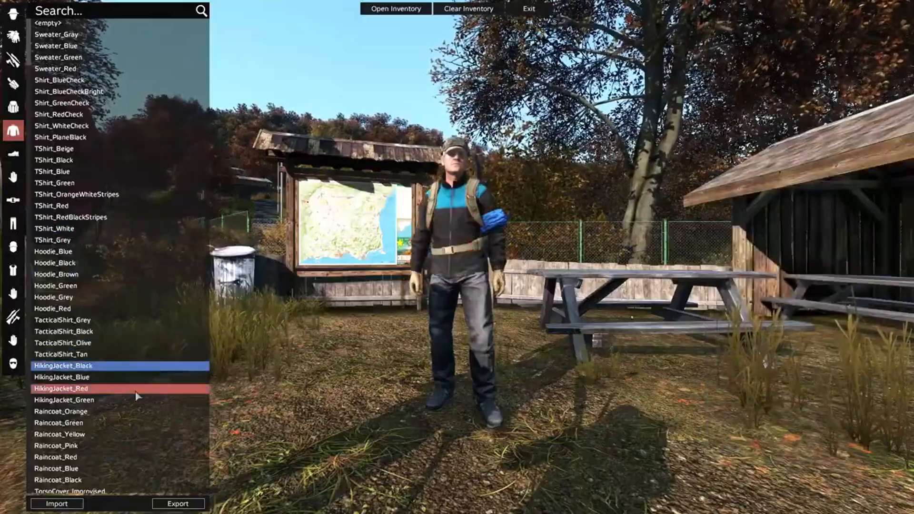
pyautogui.press('Down')
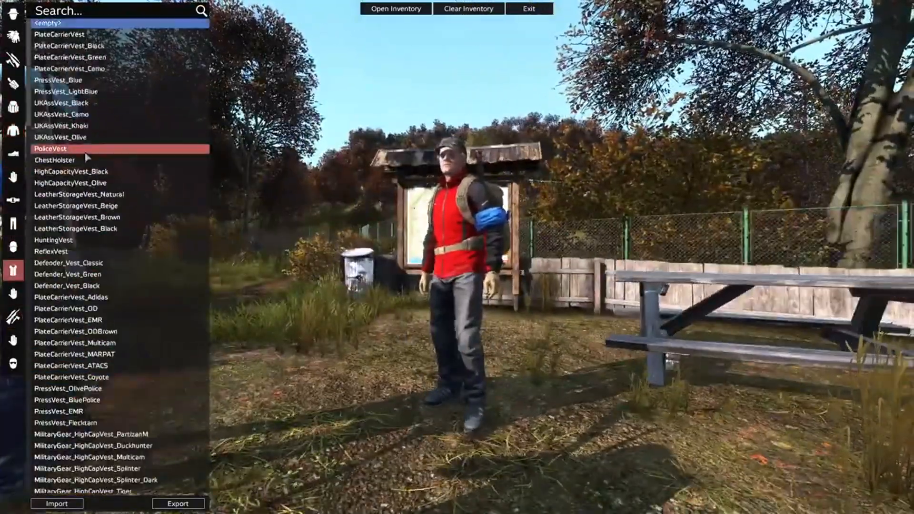
pyautogui.click(86, 182)
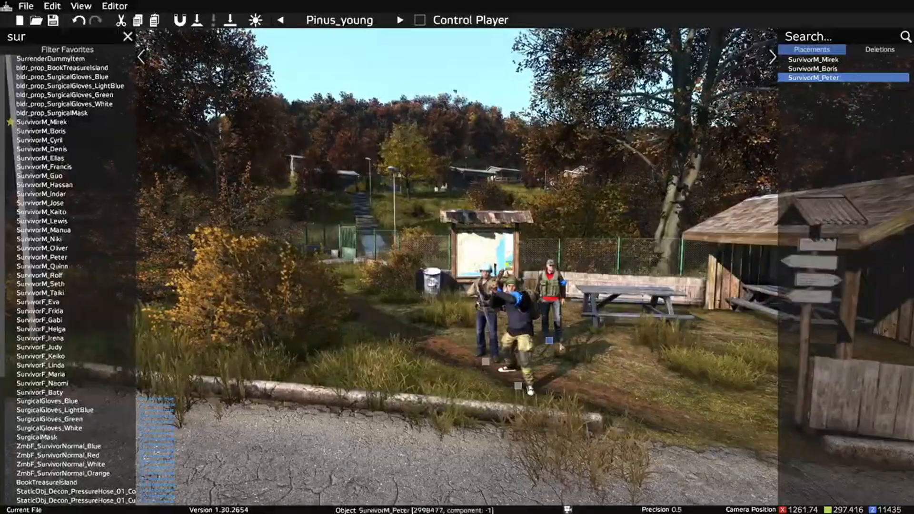
# - View the three survivors up close with the editor interface hidden, and check the capture options in the GeForce Experience overlay
pyautogui.rightClick(555, 147)
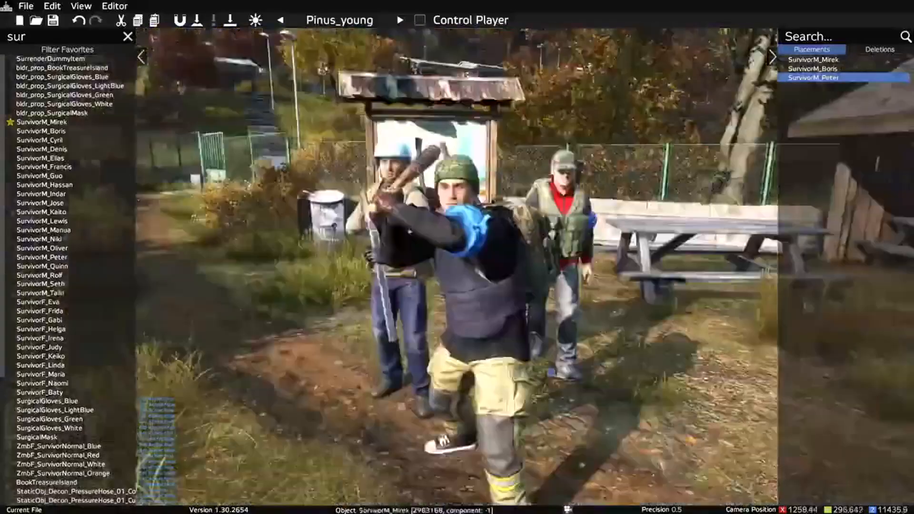
pyautogui.press('y')
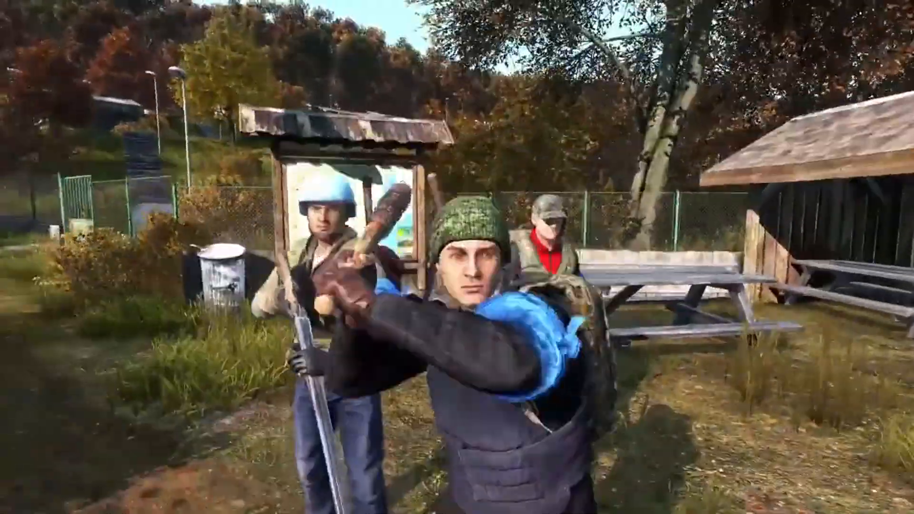
pyautogui.hotkey('alt', 'z')
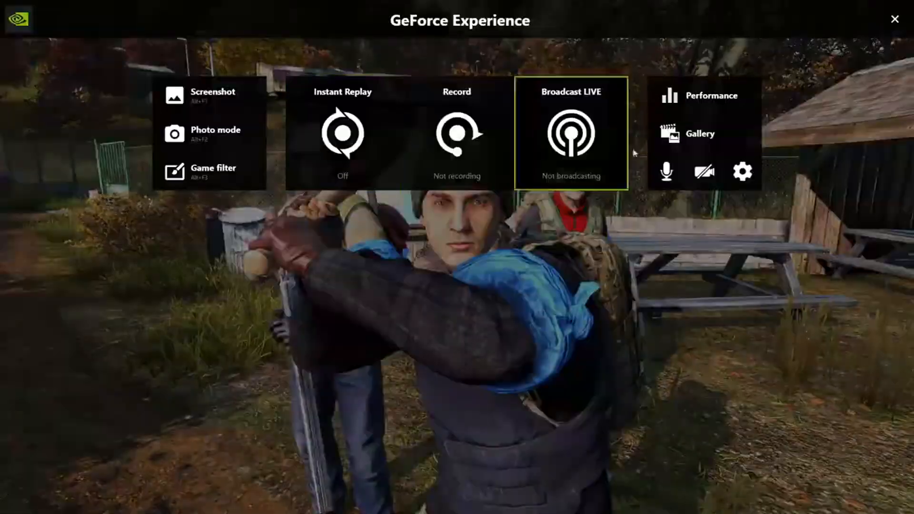
pyautogui.hotkey('alt', 'z')
pyautogui.press('y')
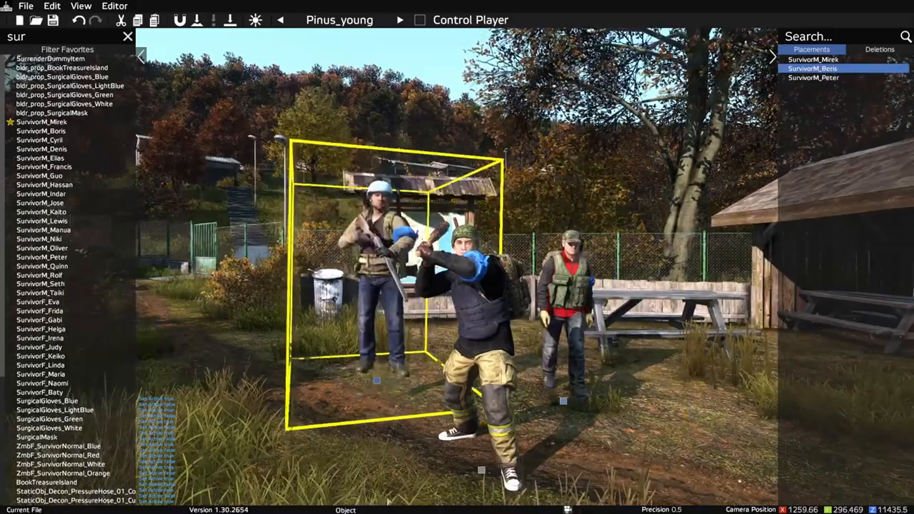
# - Lower SurvivorM_Boris to the ground and move him closer behind the front survivor, checking the group's framing
pyautogui.press('s')
pyautogui.click(396, 457)
pyautogui.press('w')
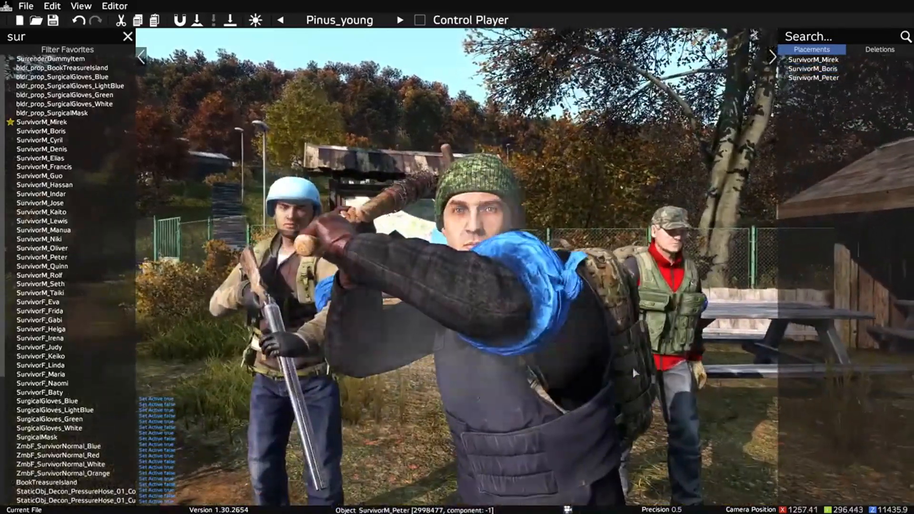
pyautogui.press('s')
pyautogui.click(393, 441)
pyautogui.press('s')
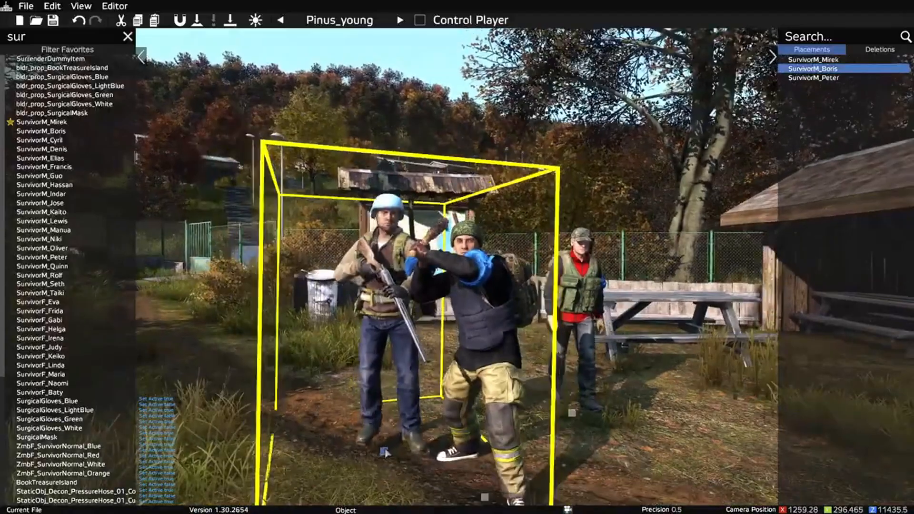
pyautogui.press('s')
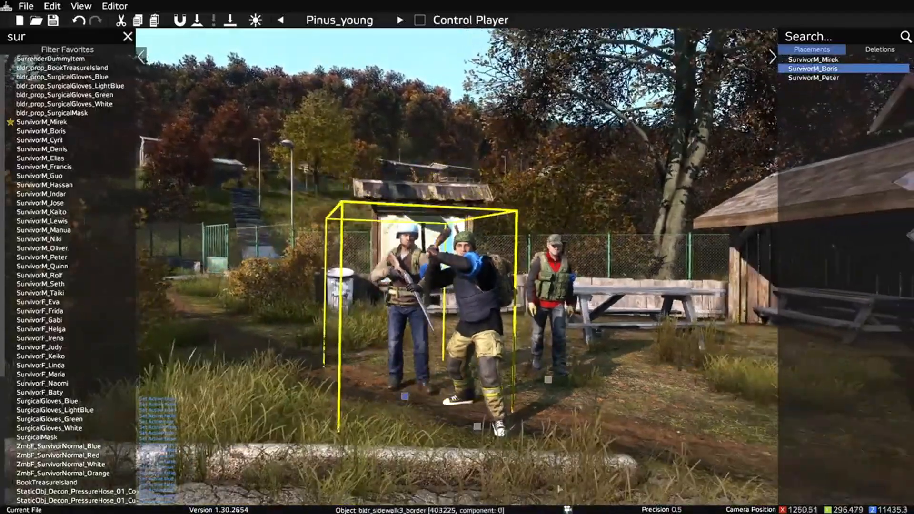
# - Fine-tune SurvivorM_Boris's position so he stands slightly farther from the front survivor on the trash bin's side
pyautogui.click(559, 489)
pyautogui.press('w')
pyautogui.press('s')
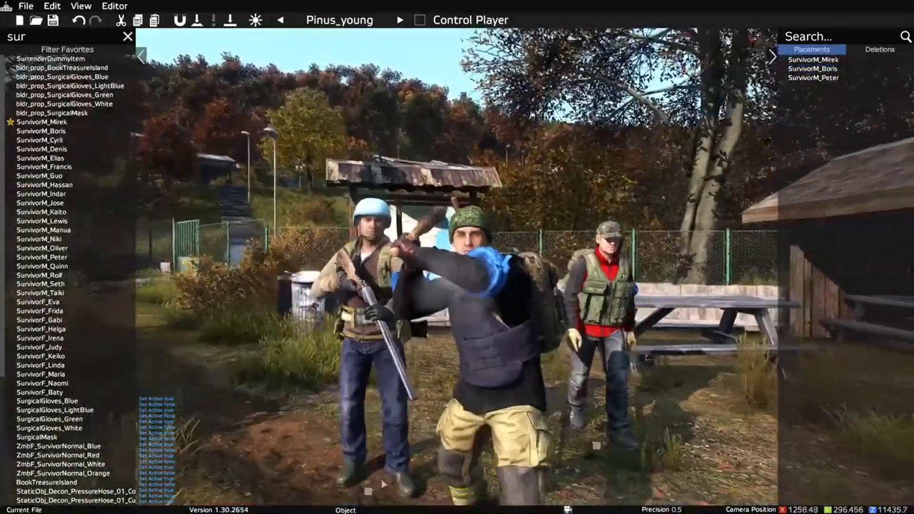
pyautogui.click(391, 434)
pyautogui.press('s')
pyautogui.press('s')
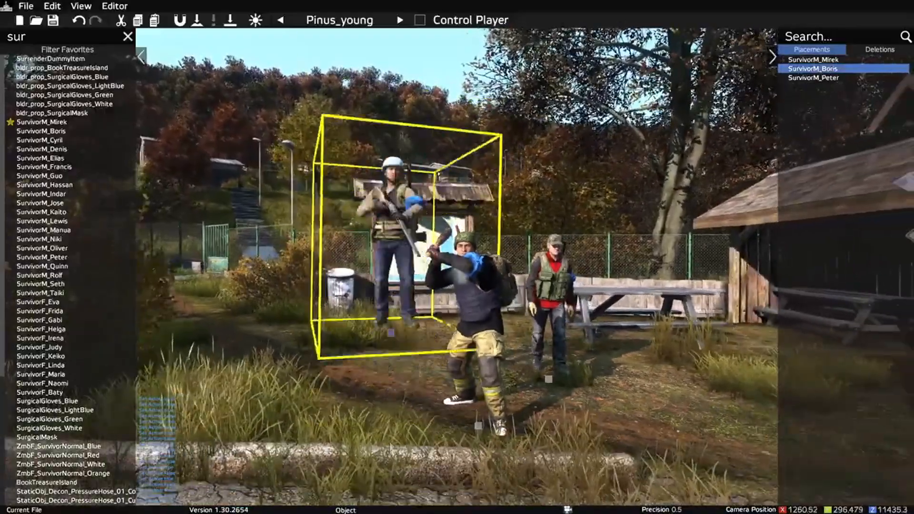
pyautogui.click(399, 502)
pyautogui.press('w')
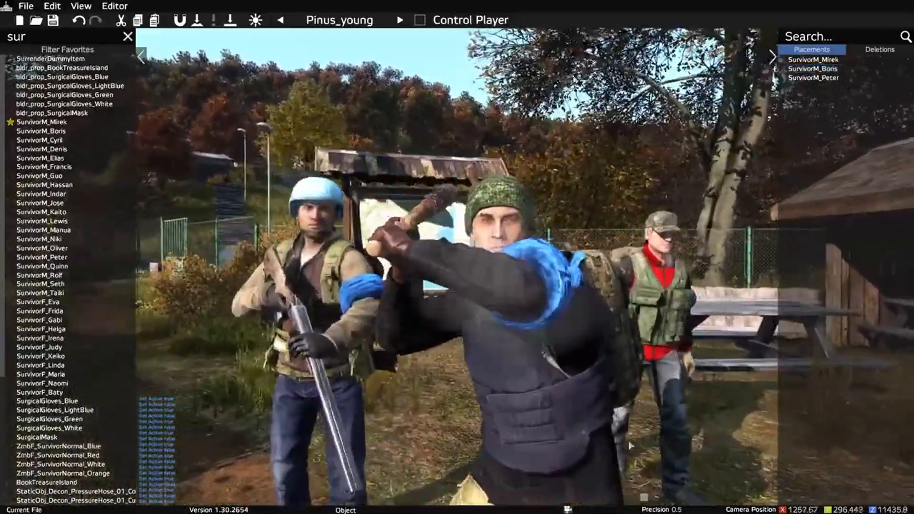
# - Adjust SurvivorM_Peter's placement near the picnic table so he faces forward with the group
pyautogui.press('s')
pyautogui.press('w')
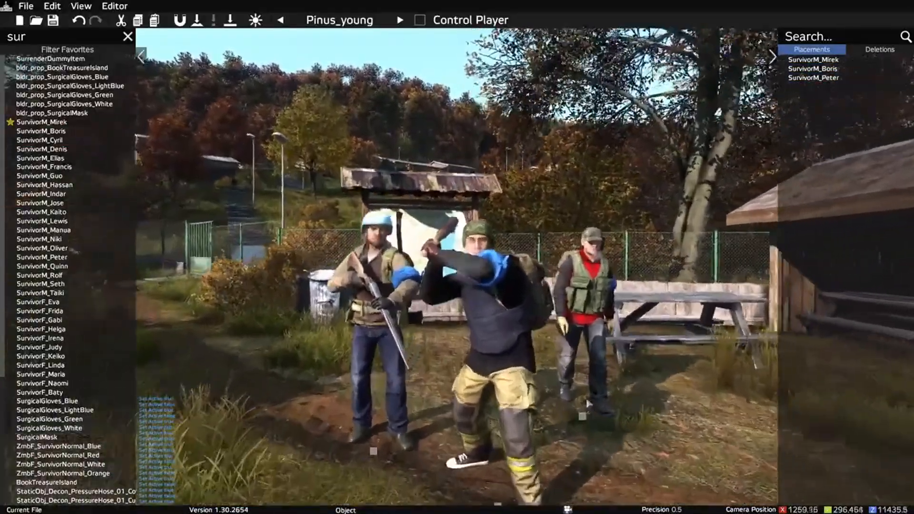
pyautogui.press('s')
pyautogui.click(600, 379)
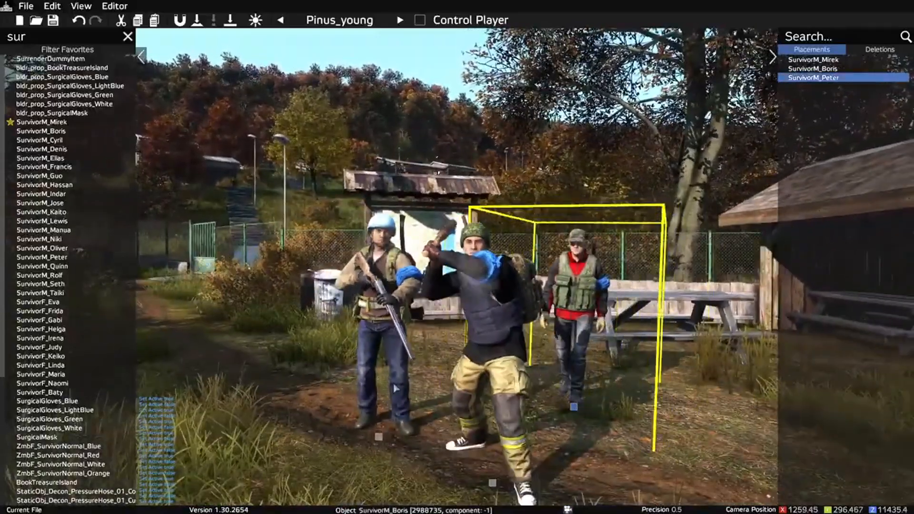
pyautogui.press('s')
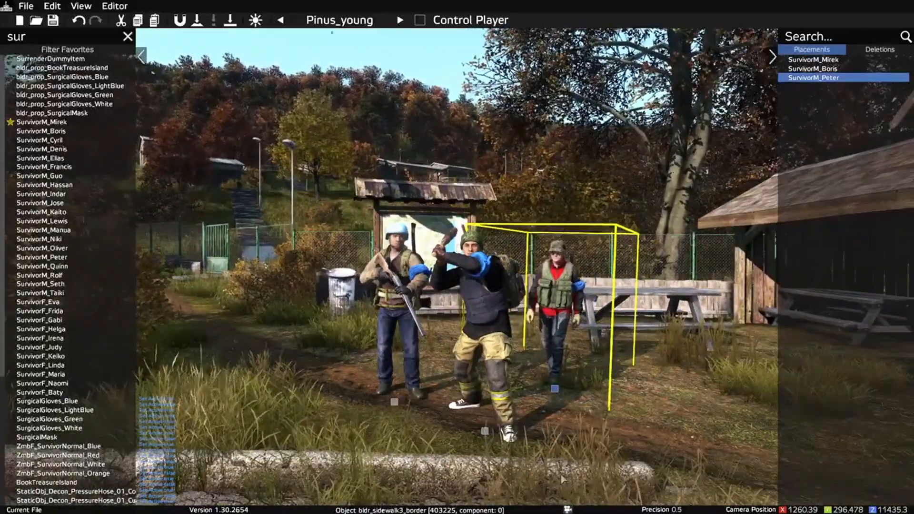
# - Place SurvivorM_Quinn close to the camera in front of the group, with his back turned and hands behind his head
pyautogui.click(563, 480)
pyautogui.press('w')
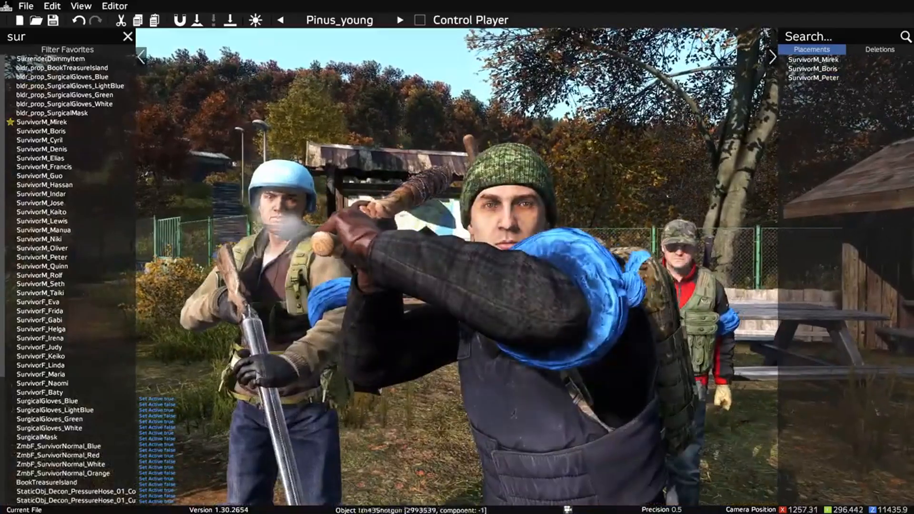
pyautogui.press('s')
pyautogui.click(57, 266)
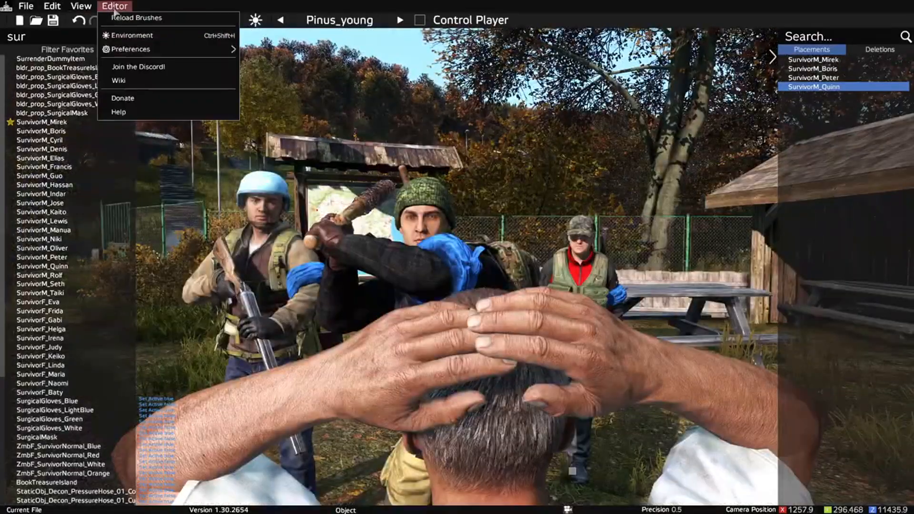
# - Narrow the camera's field of view to frame the group around SurvivorM_Quinn, and hide the editor interface for a clean shot
pyautogui.click(266, 63)
pyautogui.moveTo(534, 90)
pyautogui.mouseDown()
pyautogui.moveTo(542, 90)
pyautogui.moveTo(527, 92)
pyautogui.mouseUp()
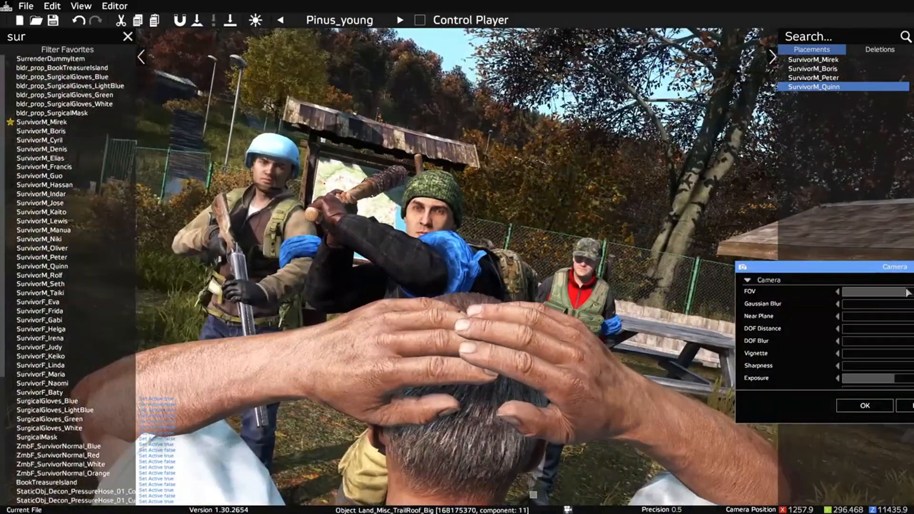
pyautogui.moveTo(906, 298); pyautogui.dragTo(727, 258)
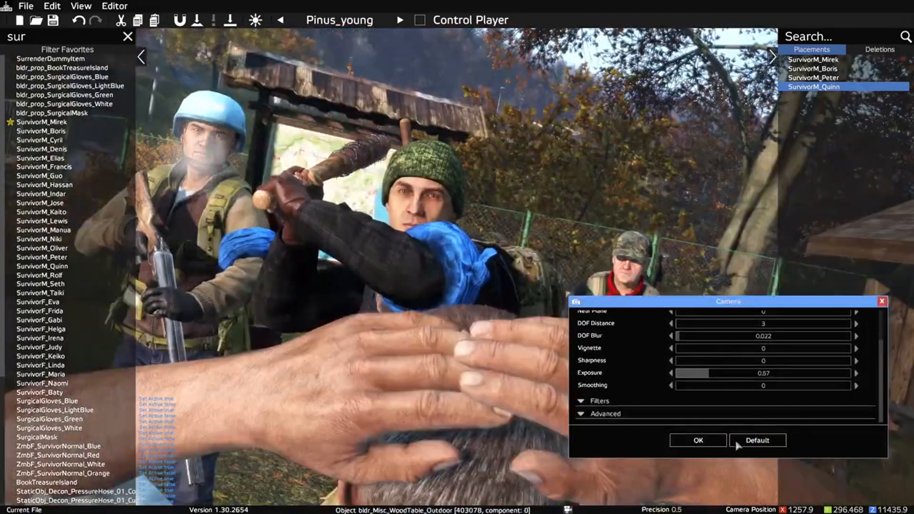
pyautogui.click(713, 441)
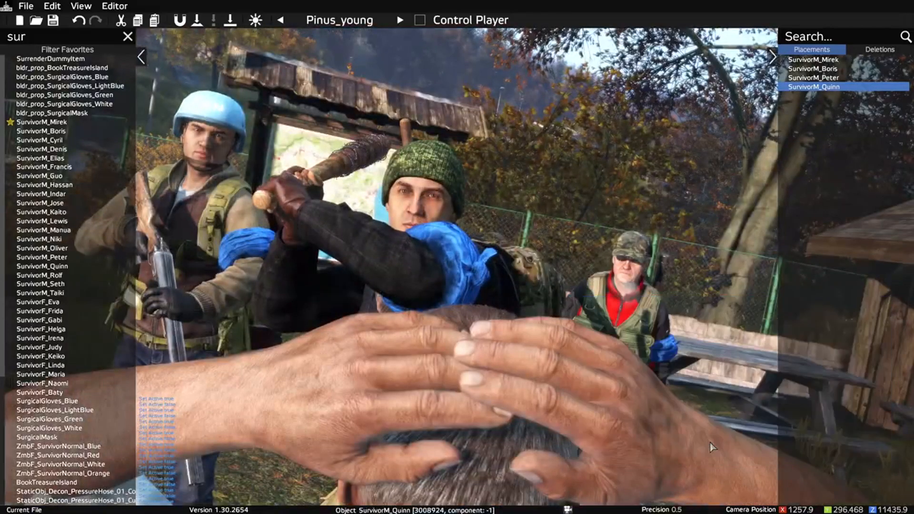
pyautogui.press('y')
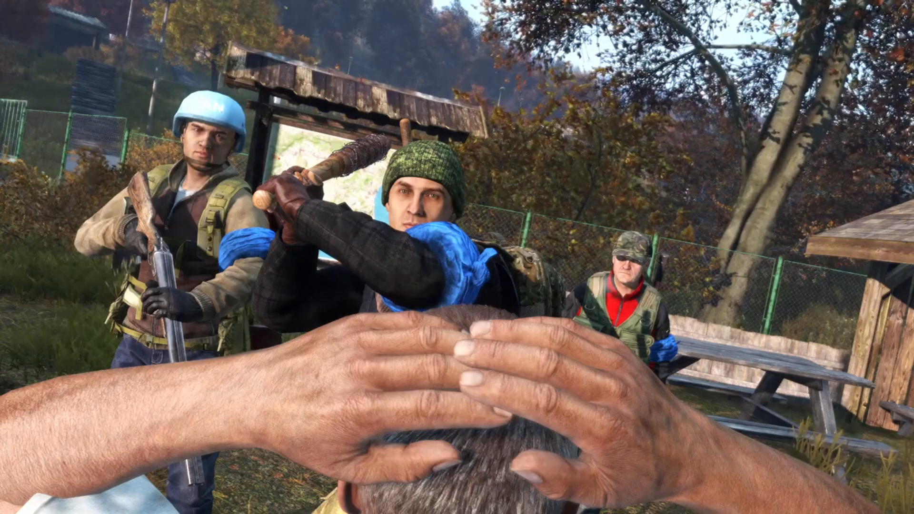
# - Switch to Photoshop and create a new 1920 x 1080 px document at 72 ppi
pyautogui.hotkey('alt', 'Tab')
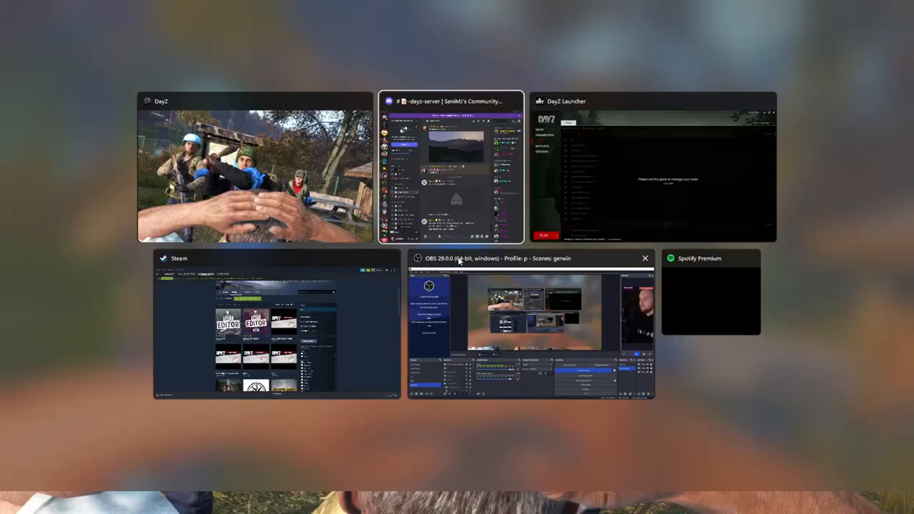
pyautogui.press('Escape')
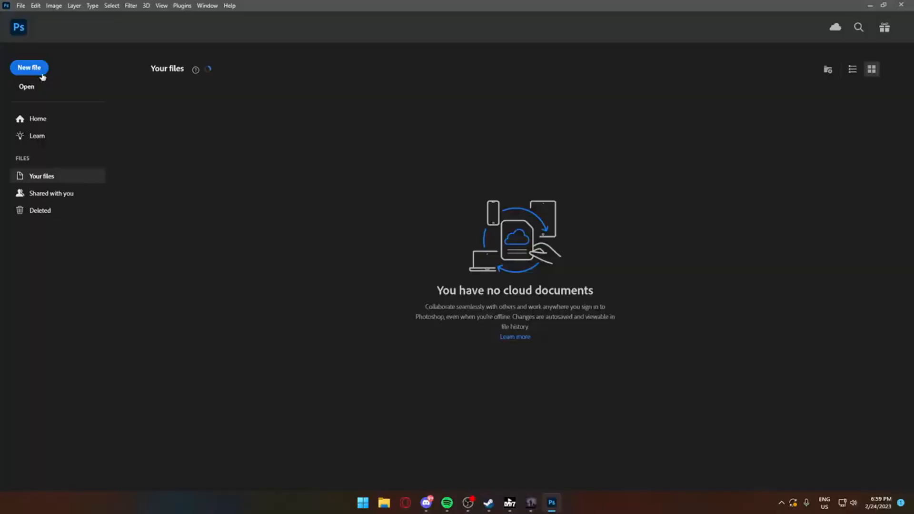
pyautogui.click(43, 77)
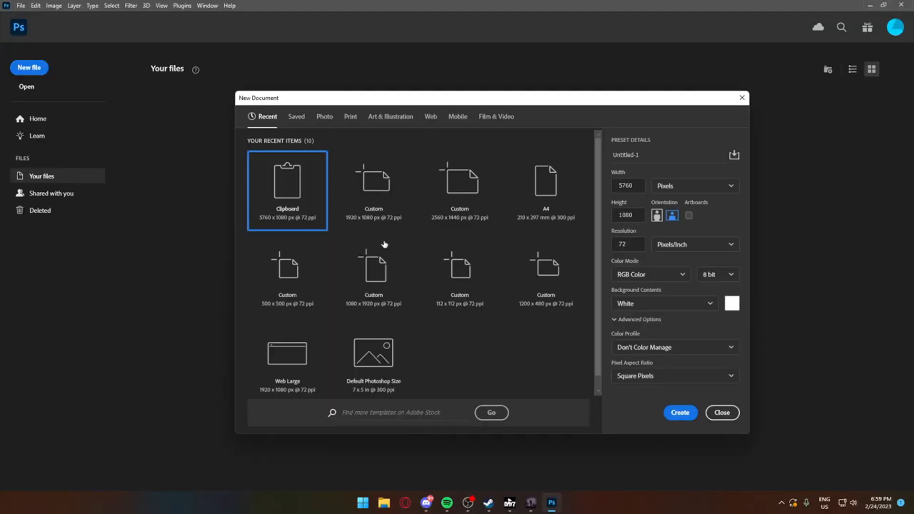
pyautogui.click(381, 216)
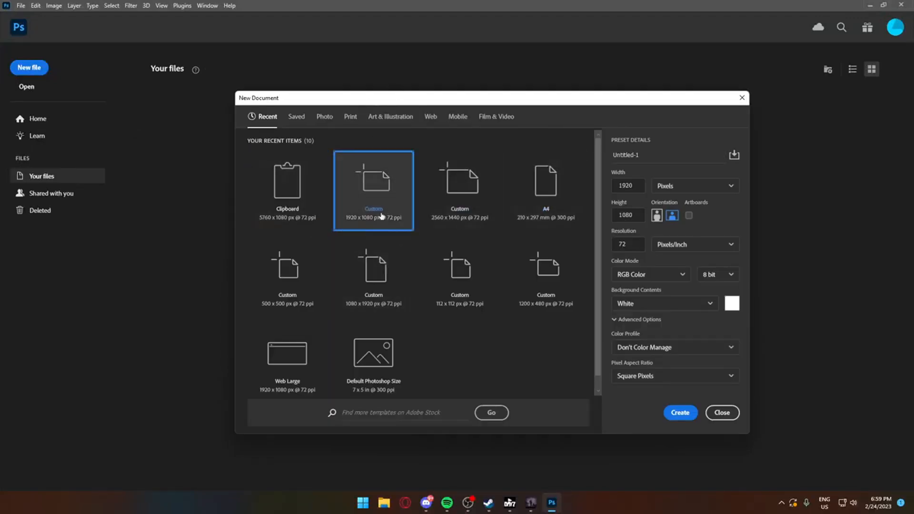
pyautogui.click(688, 416)
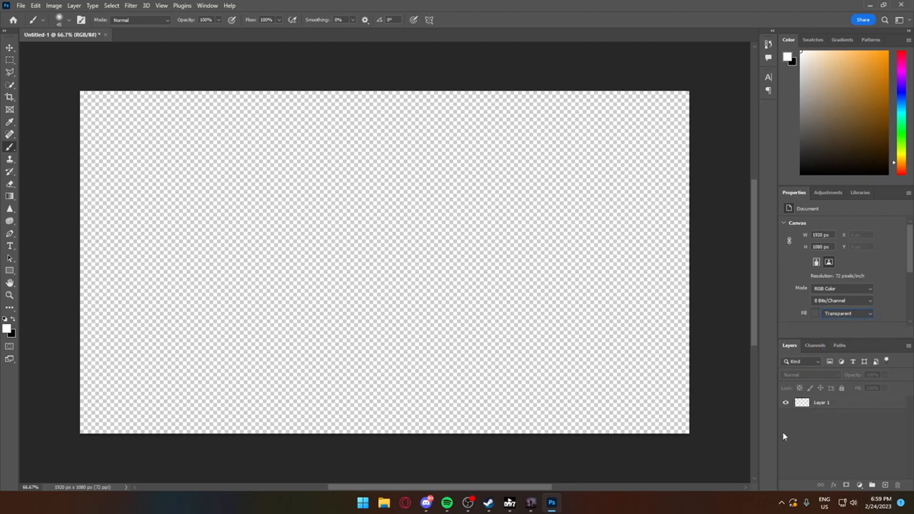
# - Paste the captured screenshot, enlarge it to about 7076 x 1352 px, and position it so the group fills the canvas
pyautogui.hotkey('ctrl', 'v')
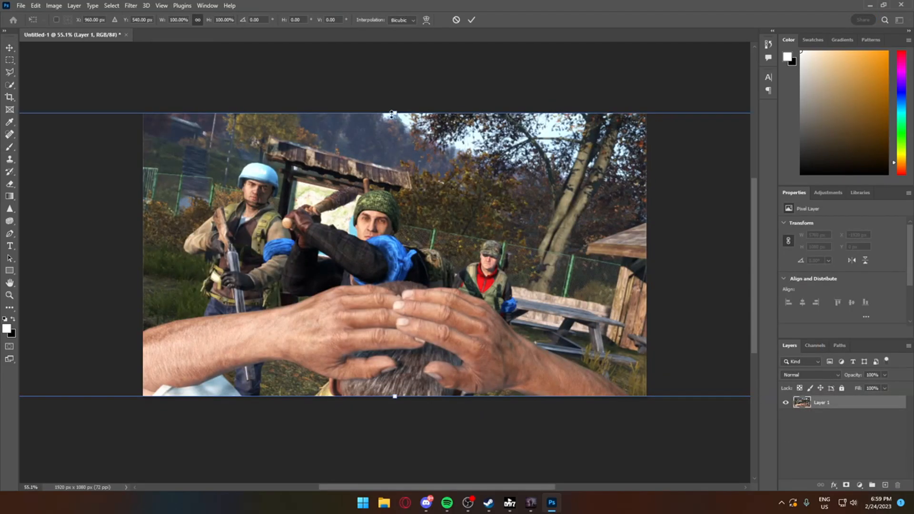
pyautogui.keyDown('alt'); pyautogui.scroll(-2, 350, 194); pyautogui.keyUp('alt')
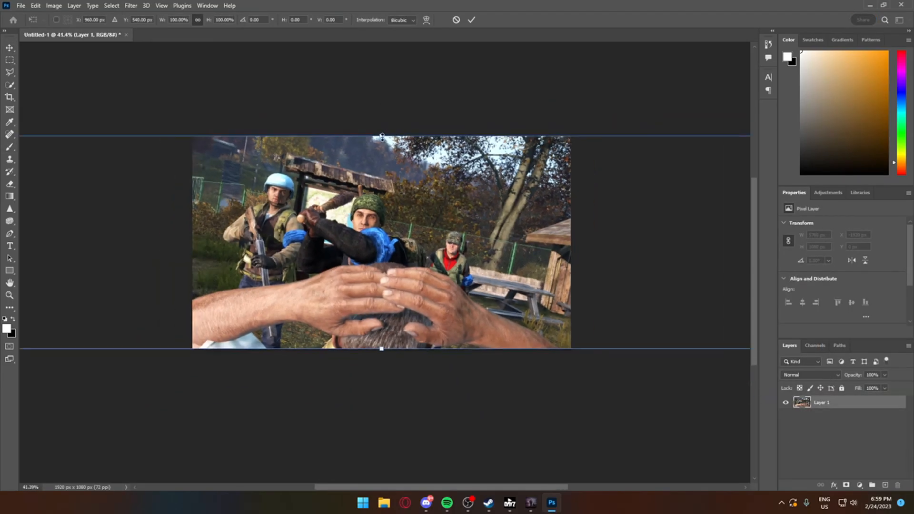
pyautogui.moveTo(384, 127); pyautogui.dragTo(382, 78)
pyautogui.moveTo(383, 80); pyautogui.dragTo(382, 88)
pyautogui.moveTo(369, 150); pyautogui.dragTo(390, 154)
pyautogui.moveTo(431, 62); pyautogui.dragTo(430, 62)
pyautogui.click(471, 20)
# - Add a Brightness/Contrast adjustment layer above the screenshot with brightness 23 and contrast 33
pyautogui.keyDown('alt'); pyautogui.scroll(3, 151, 201); pyautogui.keyUp('alt')
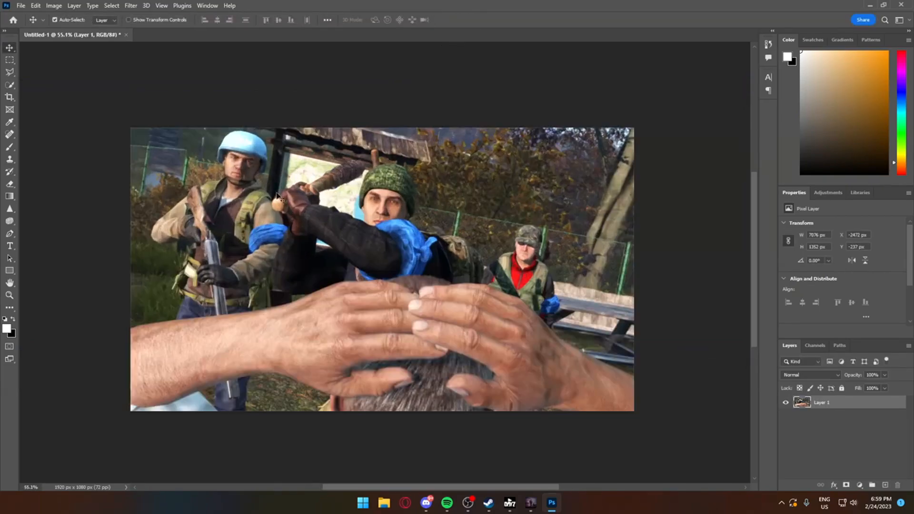
pyautogui.keyDown('alt'); pyautogui.scroll(6, 601, 220); pyautogui.keyUp('alt')
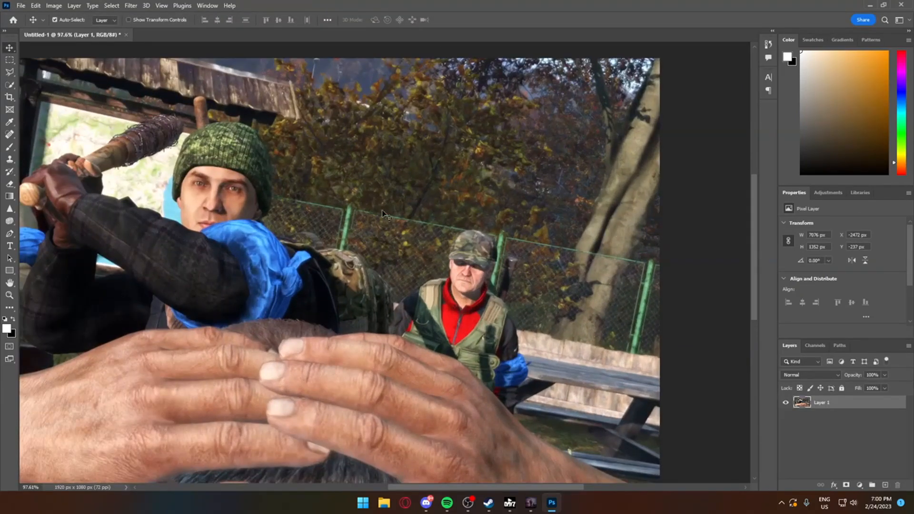
pyautogui.keyDown('alt'); pyautogui.scroll(-5, 526, 265); pyautogui.keyUp('alt')
pyautogui.keyDown('alt'); pyautogui.scroll(-2, 398, 322); pyautogui.keyUp('alt')
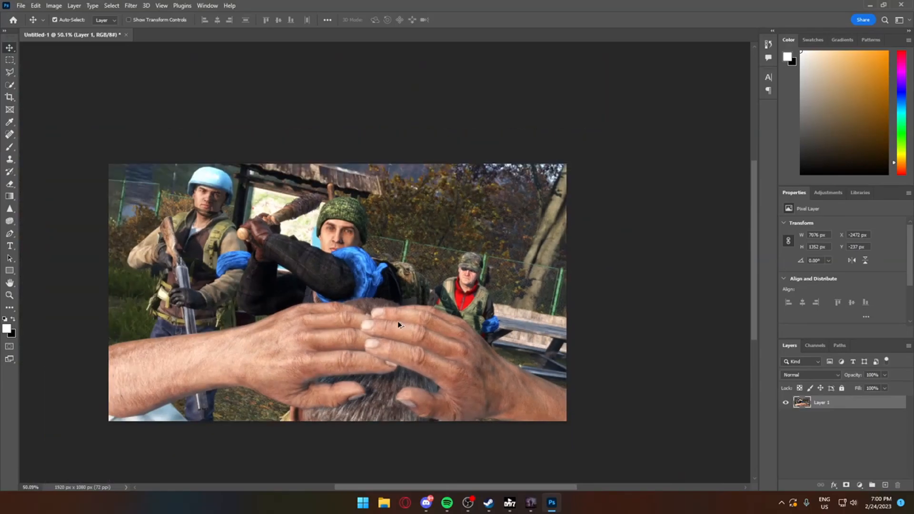
pyautogui.keyDown('alt'); pyautogui.scroll(4, 367, 318); pyautogui.keyUp('alt')
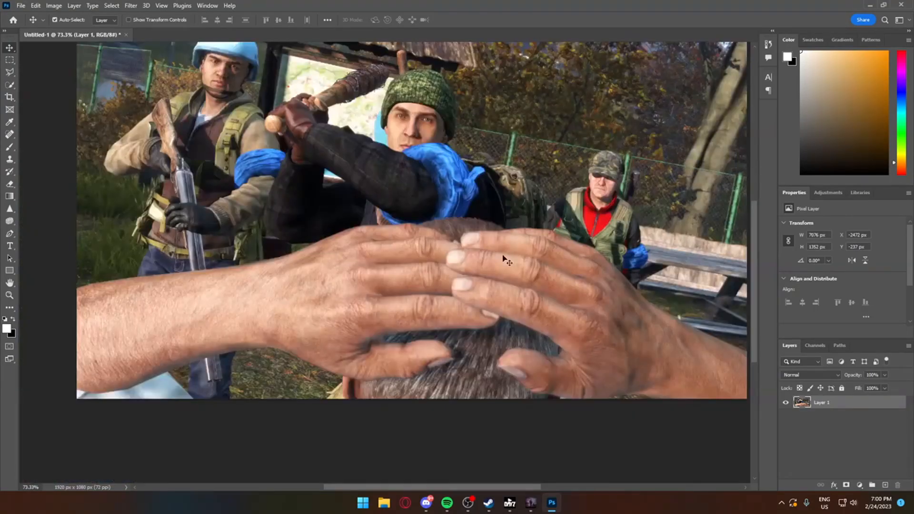
pyautogui.keyDown('alt'); pyautogui.scroll(-2, 503, 258); pyautogui.keyUp('alt')
pyautogui.keyDown('alt'); pyautogui.scroll(4, 509, 259); pyautogui.keyUp('alt')
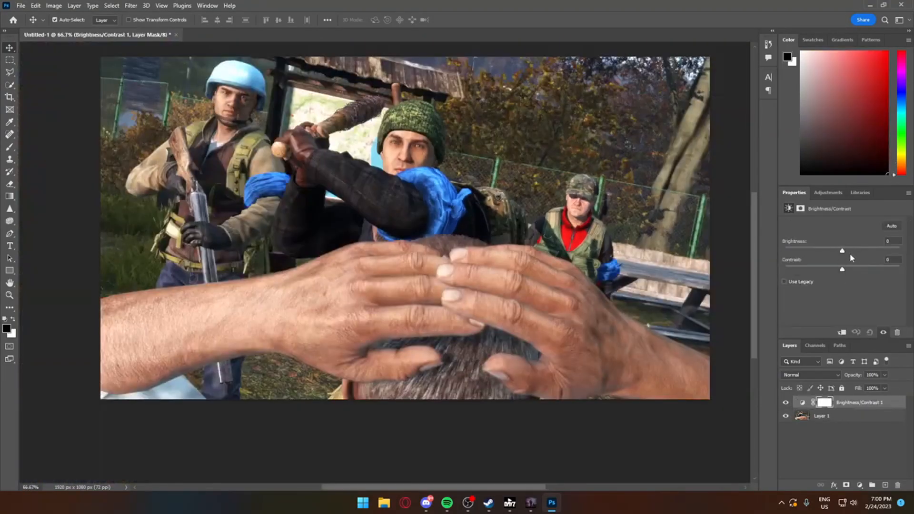
pyautogui.moveTo(842, 250); pyautogui.dragTo(851, 250)
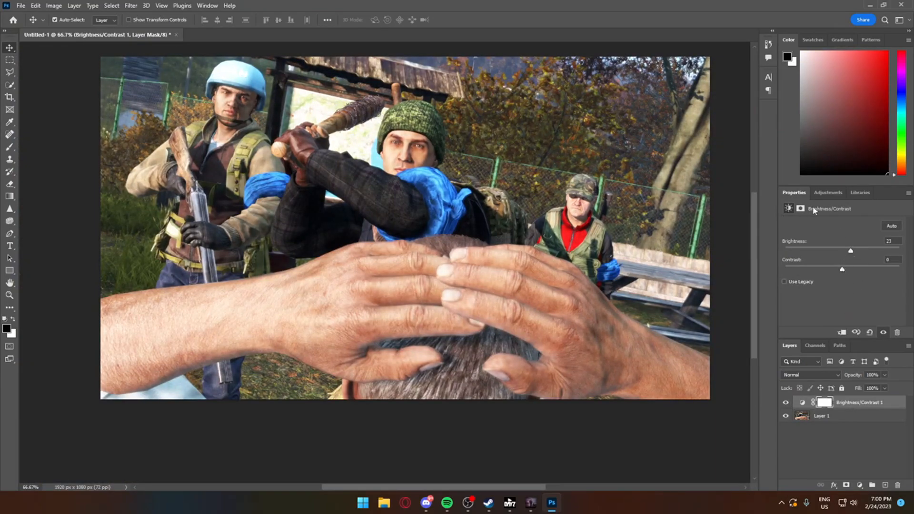
pyautogui.click(821, 193)
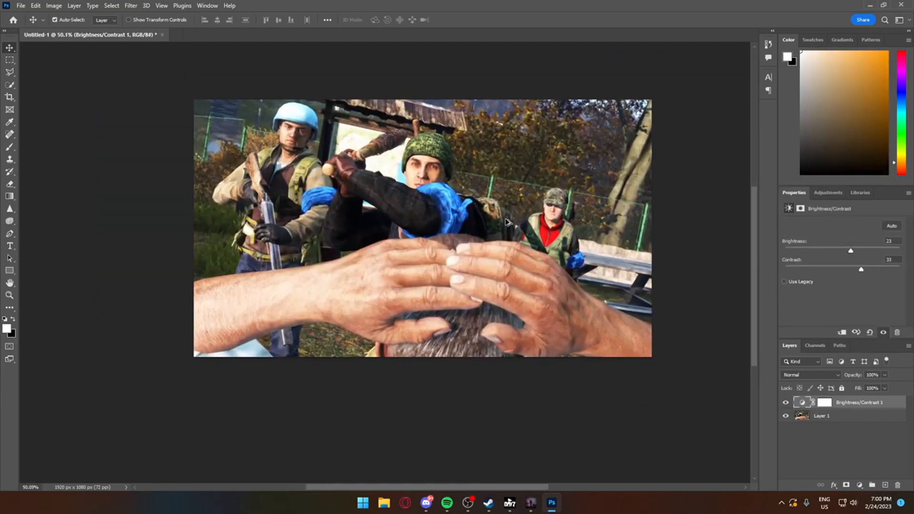
# - Set the Brightness/Contrast layer's brightness to 14 and add a Hue/Saturation adjustment layer
pyautogui.keyDown('alt'); pyautogui.scroll(-3, 523, 200); pyautogui.keyUp('alt')
pyautogui.keyDown('alt'); pyautogui.scroll(3, 523, 198); pyautogui.keyUp('alt')
pyautogui.keyDown('alt'); pyautogui.scroll(-2, 478, 166); pyautogui.keyUp('alt')
pyautogui.keyDown('alt'); pyautogui.scroll(3, 468, 169); pyautogui.keyUp('alt')
pyautogui.keyDown('alt'); pyautogui.scroll(-3, 428, 162); pyautogui.keyUp('alt')
pyautogui.keyDown('alt'); pyautogui.scroll(2, 405, 151); pyautogui.keyUp('alt')
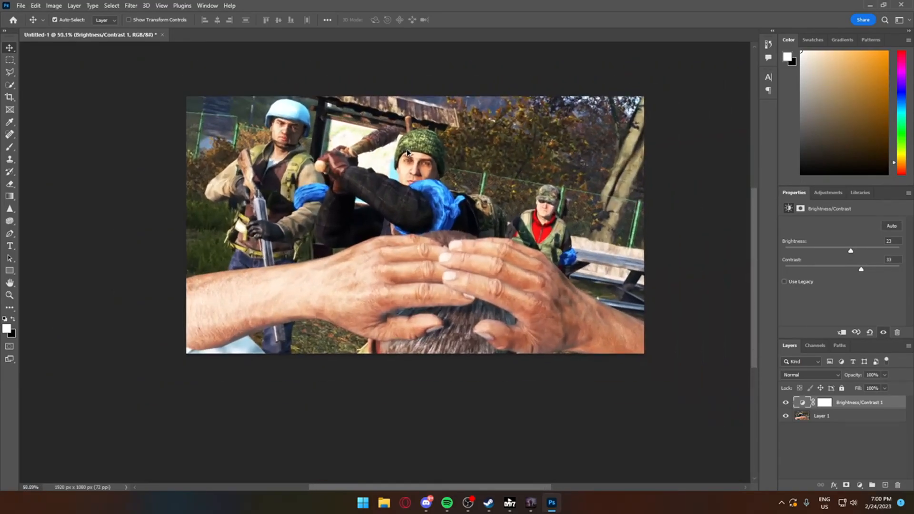
pyautogui.moveTo(851, 252)
pyautogui.mouseDown()
pyautogui.moveTo(833, 251)
pyautogui.moveTo(847, 253)
pyautogui.mouseUp()
pyautogui.click(828, 192)
pyautogui.click(806, 232)
# - Clip the Hue/Saturation and Brightness/Contrast layers to the screenshot layer, and raise the saturation to about +25
pyautogui.keyDown('alt'); pyautogui.click(801, 405); pyautogui.keyUp('alt')
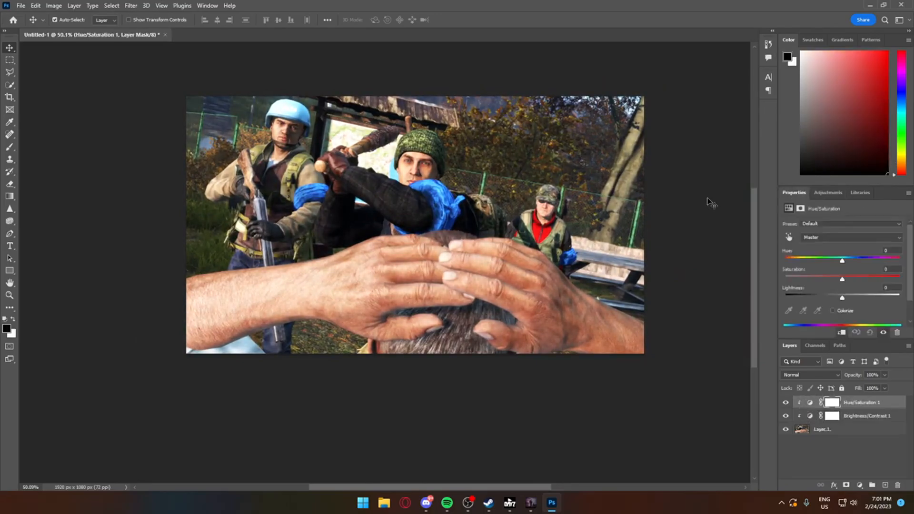
pyautogui.keyDown('alt'); pyautogui.click(800, 408); pyautogui.keyUp('alt')
pyautogui.moveTo(804, 416); pyautogui.dragTo(808, 407)
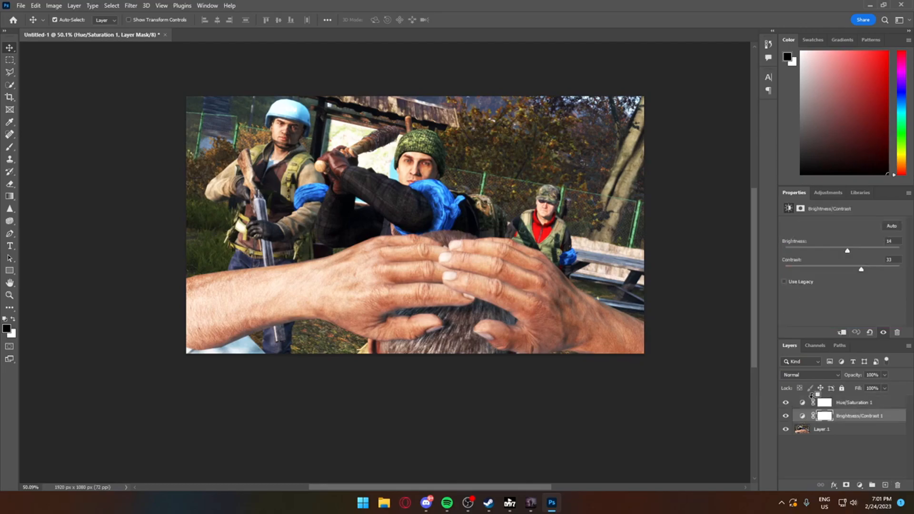
pyautogui.keyDown('alt'); pyautogui.click(800, 408); pyautogui.keyUp('alt')
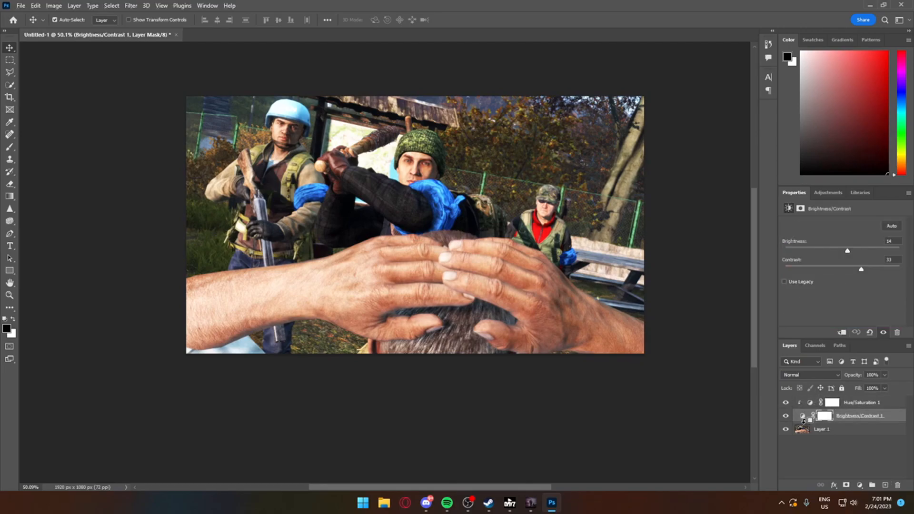
pyautogui.keyDown('alt'); pyautogui.click(800, 422); pyautogui.keyUp('alt')
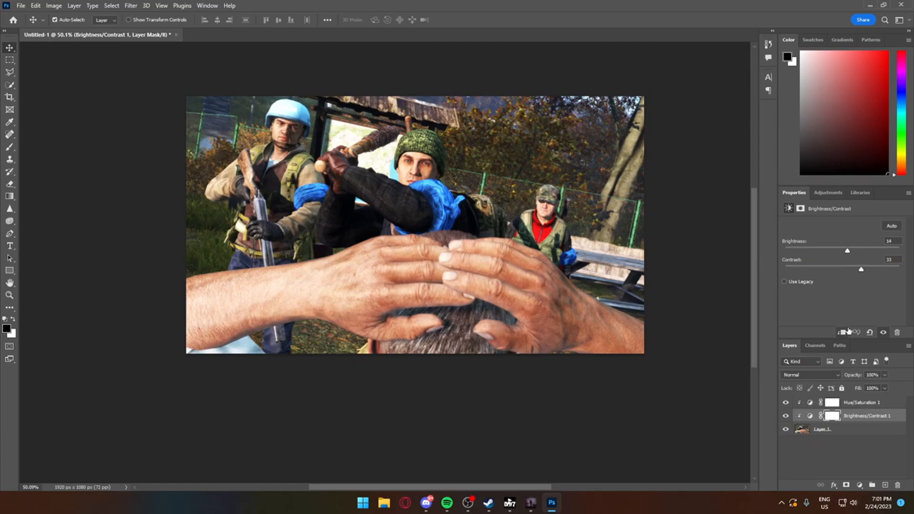
pyautogui.click(878, 407)
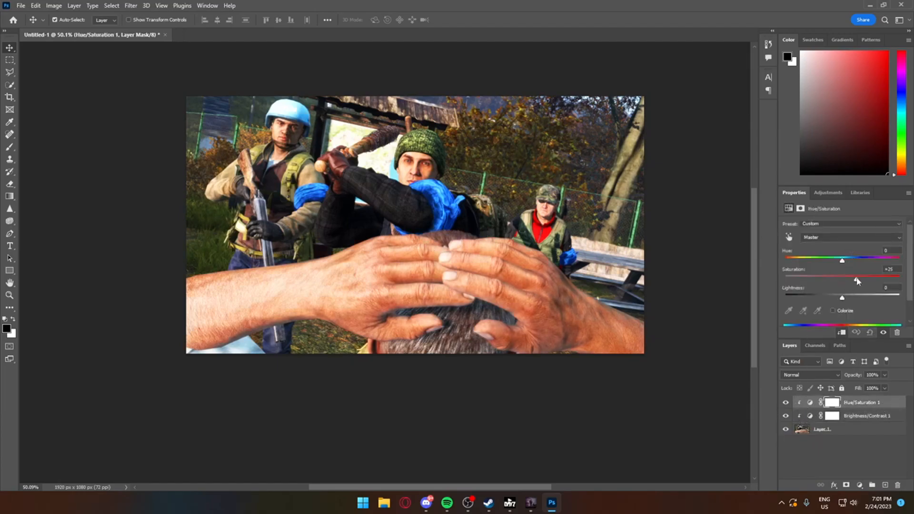
pyautogui.moveTo(842, 260)
pyautogui.mouseDown()
pyautogui.moveTo(858, 259)
pyautogui.moveTo(844, 261)
pyautogui.mouseUp()
# - On the screenshot layer, start a Pen path at the canvas edge and trace the forearm's upper edge to the back of the hand
pyautogui.click(880, 428)
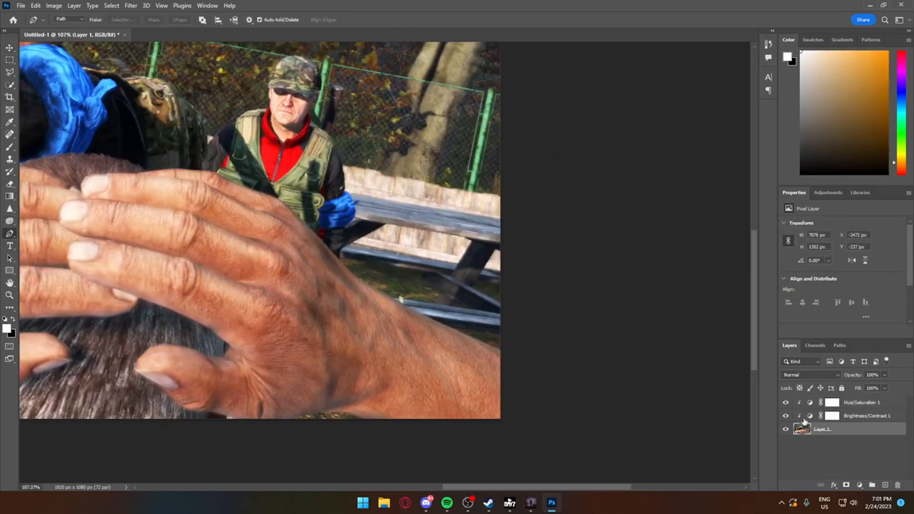
pyautogui.keyDown('alt'); pyautogui.scroll(-10, 427, 294); pyautogui.keyUp('alt')
pyautogui.keyDown('alt'); pyautogui.scroll(5, 289, 294); pyautogui.keyUp('alt')
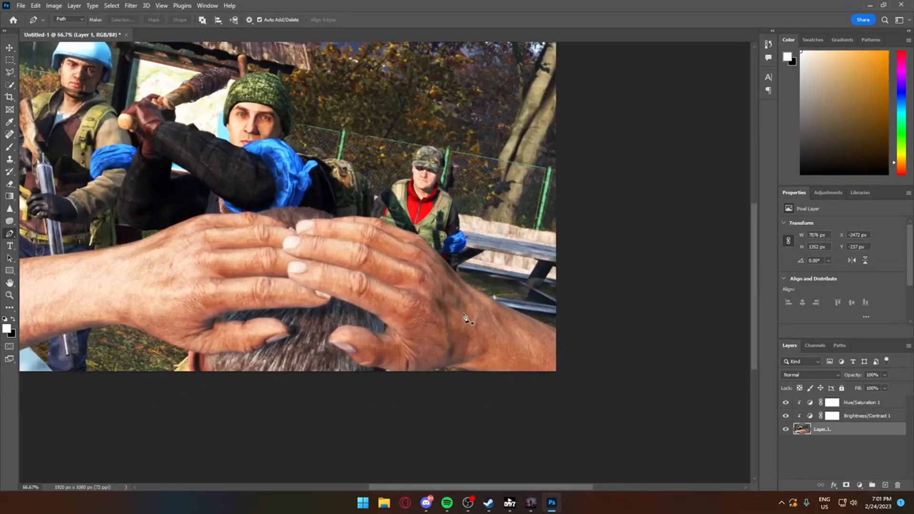
pyautogui.keyDown('alt'); pyautogui.scroll(2, 459, 318); pyautogui.keyUp('alt')
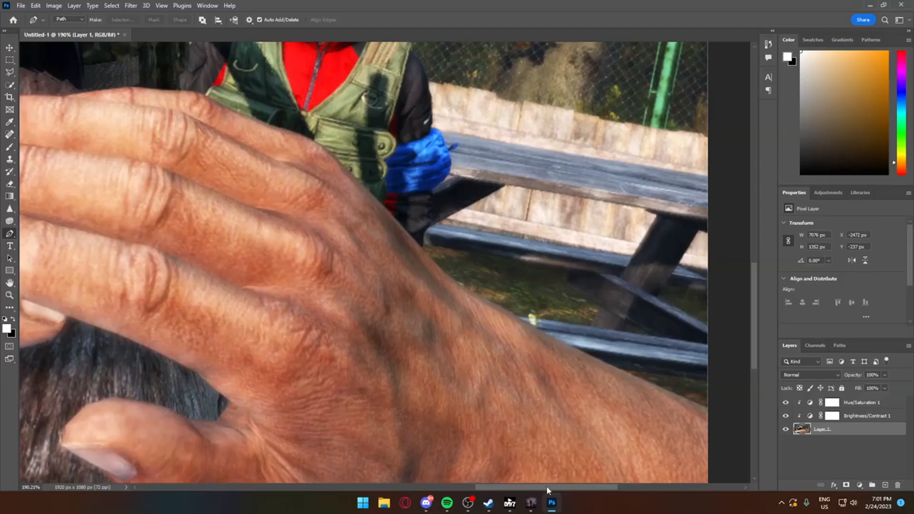
pyautogui.moveTo(546, 487); pyautogui.dragTo(573, 486)
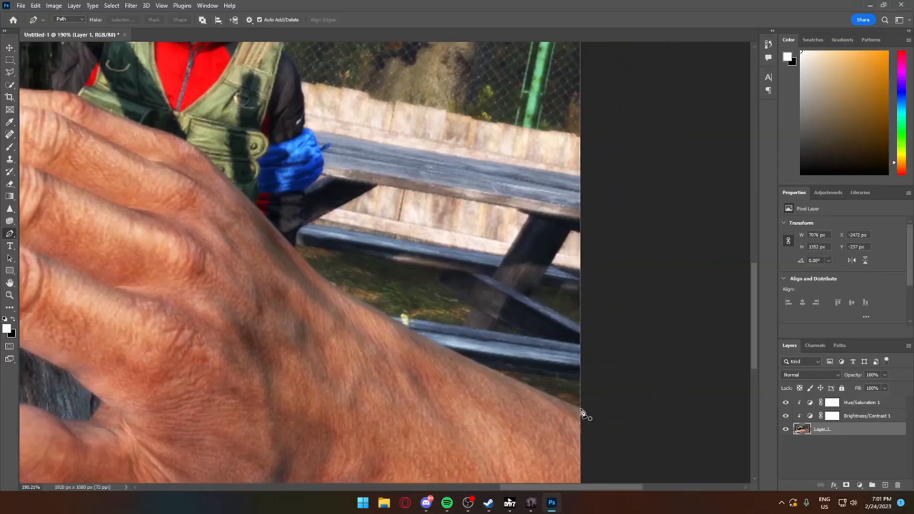
pyautogui.click(576, 408)
pyautogui.click(546, 393)
pyautogui.click(489, 368)
pyautogui.click(430, 339)
pyautogui.click(388, 315)
pyautogui.click(360, 300)
pyautogui.click(330, 282)
pyautogui.click(304, 259)
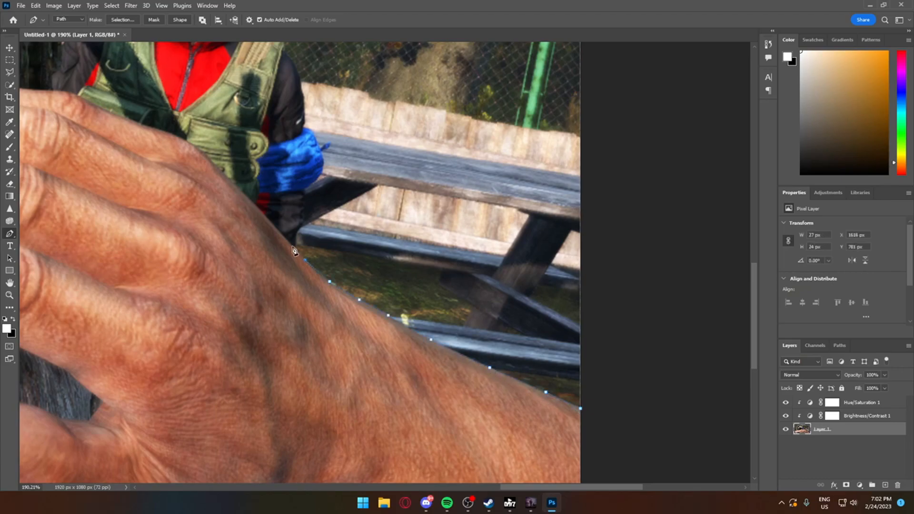
# - Continue the Pen path up the rear survivor's blue armband, sleeve, shoulder and neck to the side of his camouflage cap
pyautogui.click(302, 209)
pyautogui.click(305, 185)
pyautogui.click(328, 145)
pyautogui.click(303, 98)
pyautogui.scroll(3, 300, 100)
pyautogui.keyDown('alt'); pyautogui.scroll(10, 274, 136); pyautogui.keyUp('alt')
pyautogui.scroll(7, 230, 114)
pyautogui.click(277, 162)
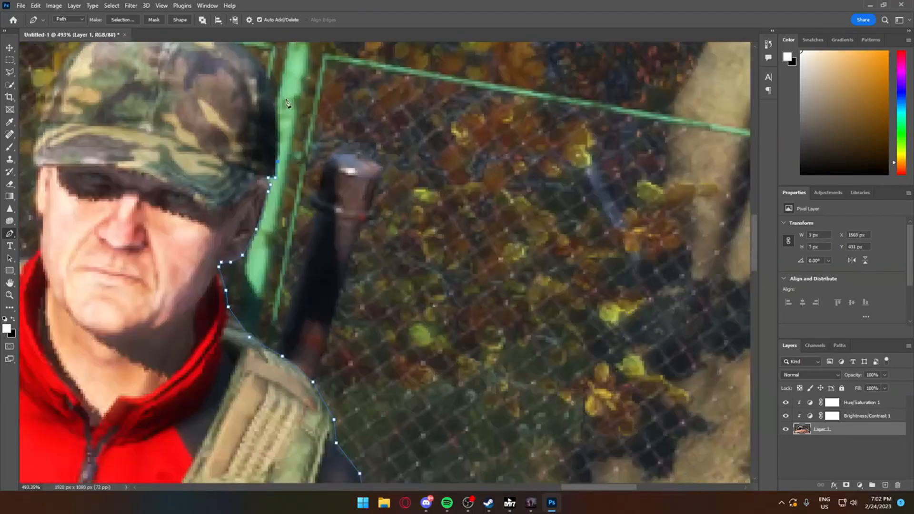
# - Trace the Pen path over the camouflage cap and down the rear survivor's face and opposite shoulder to the backpack
pyautogui.scroll(1, 285, 101)
pyautogui.click(106, 70)
pyautogui.click(40, 280)
pyautogui.keyDown('ctrl'); pyautogui.scroll(9, 41, 282); pyautogui.keyUp('ctrl')
pyautogui.click(225, 393)
pyautogui.scroll(-1, 226, 394)
pyautogui.keyDown('alt'); pyautogui.scroll(-1, 159, 362); pyautogui.keyUp('alt')
# - Continue the Pen path along the front survivor's backpack and up the near side of his green beanie to its crown
pyautogui.click(121, 193)
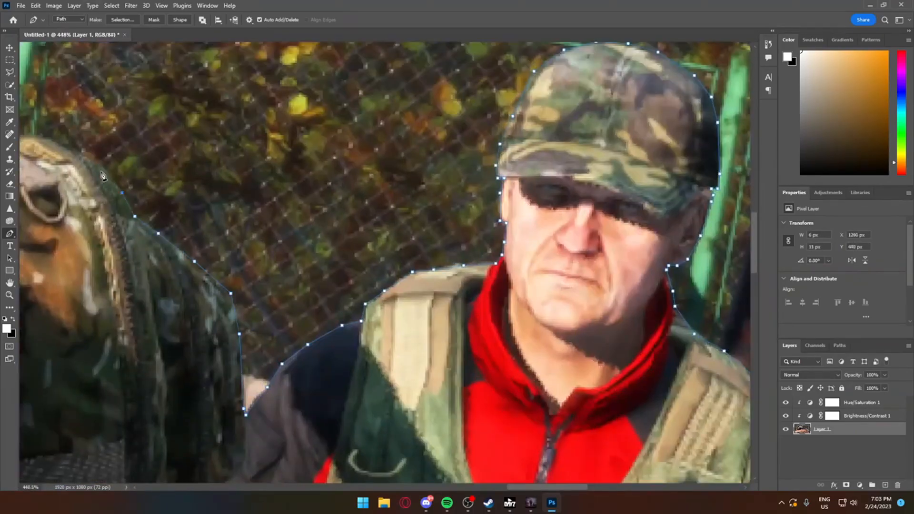
pyautogui.click(101, 171)
pyautogui.keyDown('ctrl'); pyautogui.scroll(9, 103, 176); pyautogui.keyUp('ctrl')
pyautogui.click(509, 65)
pyautogui.scroll(3, 342, 76)
pyautogui.click(267, 122)
pyautogui.scroll(6, 267, 122)
pyautogui.click(306, 218)
pyautogui.click(143, 157)
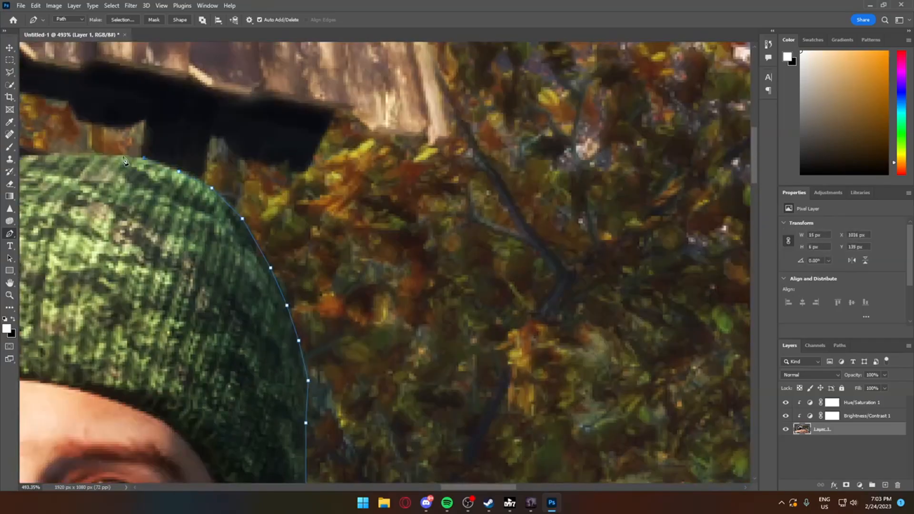
# - Continue the Pen path over the crown of the green beanie and down its far side to the front survivor's ear and cheek
pyautogui.keyDown('ctrl'); pyautogui.scroll(18, 122, 157); pyautogui.keyUp('ctrl')
pyautogui.keyDown('alt'); pyautogui.scroll(-1, 123, 157); pyautogui.keyUp('alt')
pyautogui.click(482, 137)
pyautogui.click(462, 81)
pyautogui.click(374, 269)
pyautogui.scroll(-1, 373, 269)
pyautogui.scroll(-6, 317, 378)
pyautogui.click(353, 422)
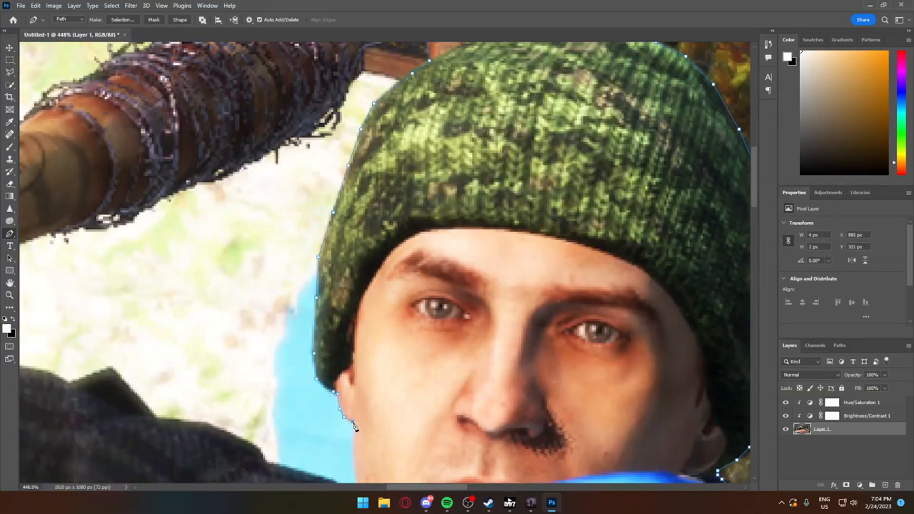
# - Trace the Pen path along the front survivor's sleeve, past his gloved hand and along the bat's underside to the barbed-wire end
pyautogui.scroll(-3, 354, 424)
pyautogui.keyDown('alt'); pyautogui.scroll(-3, 355, 424); pyautogui.keyUp('alt')
pyautogui.click(394, 408)
pyautogui.click(336, 383)
pyautogui.click(240, 349)
pyautogui.click(136, 219)
pyautogui.click(210, 206)
pyautogui.click(373, 137)
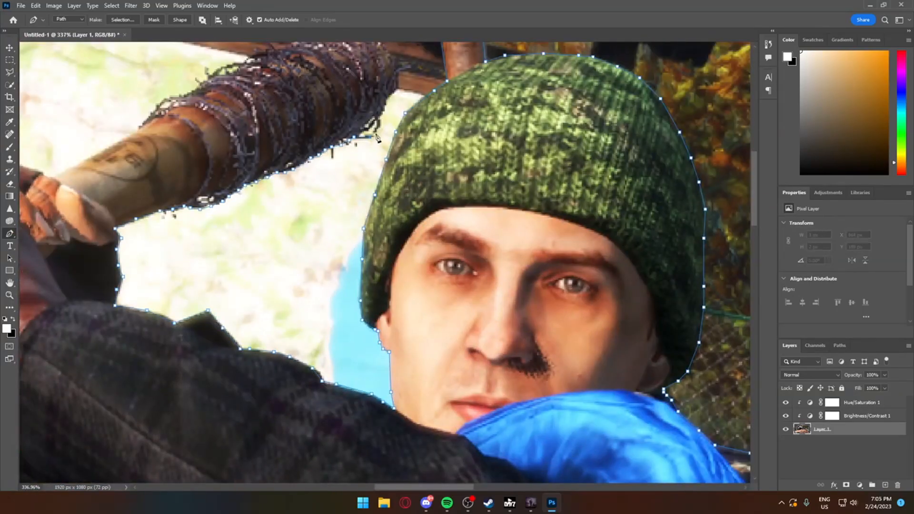
# - Trace the Pen path around the barbed-wire tip of the bat
pyautogui.click(378, 127)
pyautogui.click(382, 118)
pyautogui.click(386, 98)
pyautogui.click(397, 88)
pyautogui.click(398, 71)
pyautogui.scroll(3, 398, 71)
pyautogui.click(388, 116)
pyautogui.click(378, 107)
# - Continue the Pen path along the bat's upper edge, past the barbed wire and down the handle to the gloved hands
pyautogui.click(194, 158)
pyautogui.click(183, 165)
pyautogui.click(166, 165)
pyautogui.click(153, 178)
pyautogui.click(133, 200)
pyautogui.click(53, 244)
pyautogui.keyDown('ctrl'); pyautogui.scroll(17, 53, 243); pyautogui.keyUp('ctrl')
pyautogui.click(428, 241)
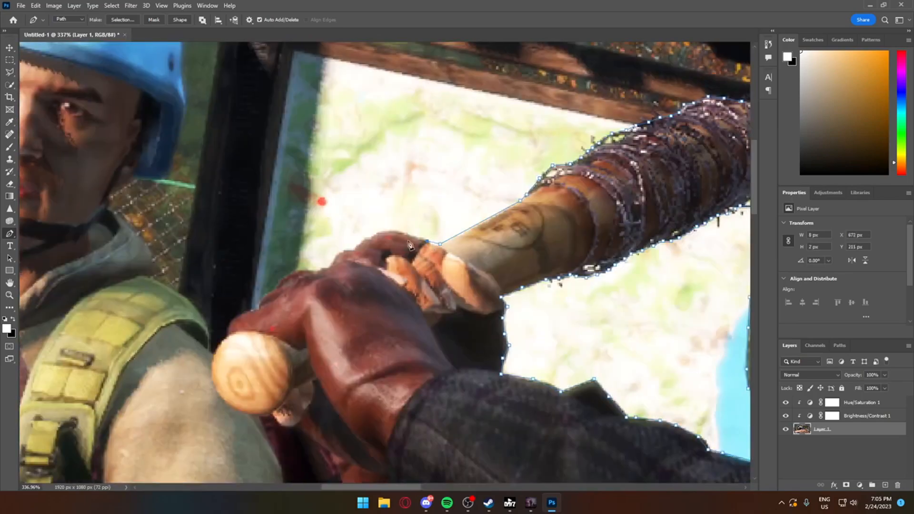
# - Trace the Pen path over the gloves, the helmeted survivor's near shoulder and neck, and up his blue helmet to the top
pyautogui.click(168, 171)
pyautogui.click(178, 138)
pyautogui.click(184, 104)
pyautogui.scroll(7, 181, 73)
pyautogui.click(161, 152)
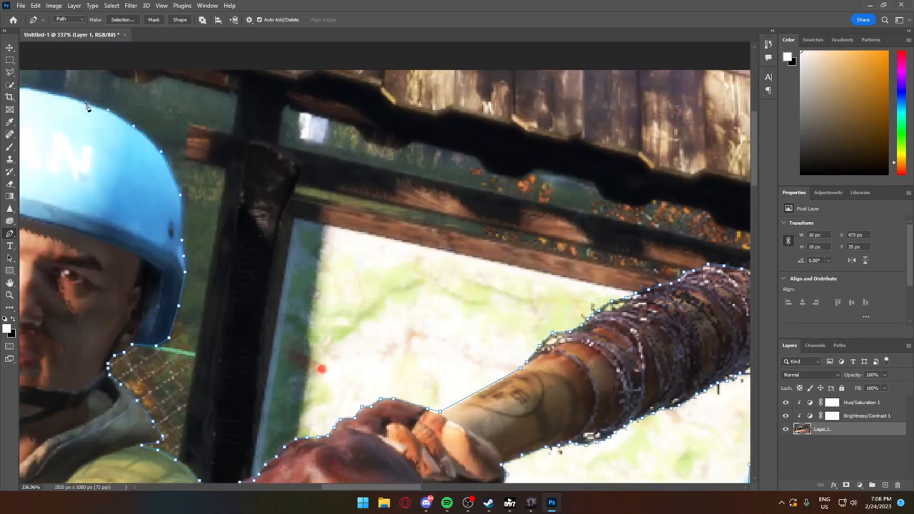
# - Continue the Pen path down the blue helmet's far side, ear and chin strap to the shoulder of the vest
pyautogui.keyDown('ctrl'); pyautogui.scroll(13, 86, 105); pyautogui.keyUp('ctrl')
pyautogui.click(325, 88)
pyautogui.click(244, 110)
pyautogui.click(189, 276)
pyautogui.click(209, 286)
pyautogui.keyDown('alt'); pyautogui.scroll(4, 210, 295); pyautogui.keyUp('alt')
pyautogui.keyDown('ctrl'); pyautogui.scroll(9, 180, 436); pyautogui.keyUp('ctrl')
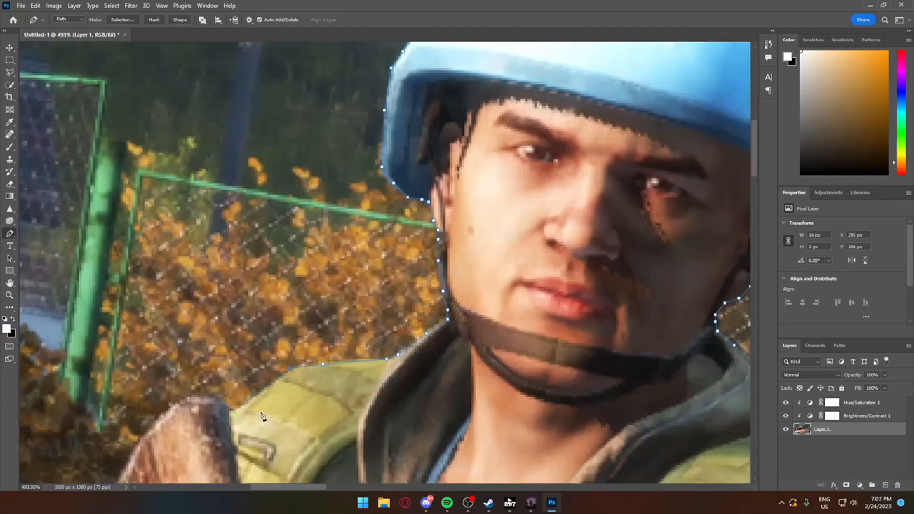
# - Trace the Pen path over the vest shoulder and gun stock and around the helmeted survivor's outer sleeve
pyautogui.scroll(-3, 261, 418)
pyautogui.click(101, 415)
pyautogui.keyDown('alt'); pyautogui.scroll(-4, 90, 444); pyautogui.keyUp('alt')
pyautogui.click(117, 415)
pyautogui.click(102, 445)
pyautogui.scroll(-4, 98, 456)
pyautogui.click(94, 333)
pyautogui.click(155, 386)
# - Continue the Pen path down the helmeted survivor's vest, belt pouches and jeans to the forearm's upper edge
pyautogui.keyDown('alt'); pyautogui.scroll(-3, 285, 357); pyautogui.keyUp('alt')
pyautogui.click(382, 369)
pyautogui.scroll(-4, 333, 419)
pyautogui.click(273, 420)
pyautogui.click(272, 441)
pyautogui.scroll(-4, 276, 442)
pyautogui.keyDown('alt'); pyautogui.scroll(-4, 291, 437); pyautogui.keyUp('alt')
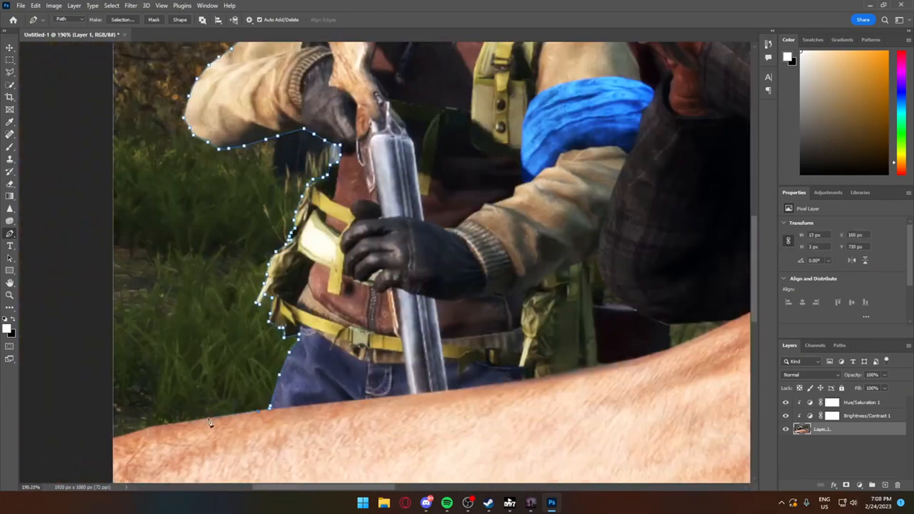
# - Finish and close the Pen path around the characters and convert it to a selection
pyautogui.keyDown('alt'); pyautogui.scroll(-10, 286, 381); pyautogui.keyUp('alt')
pyautogui.click(648, 441)
pyautogui.click(673, 427)
pyautogui.keyDown('alt'); pyautogui.scroll(8, 643, 402); pyautogui.keyUp('alt')
pyautogui.click(709, 418)
pyautogui.click(122, 20)
pyautogui.press('Return')
# - Copy the selected characters to a new layer and hide Layer 1
pyautogui.keyDown('alt'); pyautogui.scroll(-2, 228, 47); pyautogui.keyUp('alt')
pyautogui.hotkey('ctrl', 'j')
pyautogui.click(786, 443)
# - Outline a leftover background area in the cutout with the Pen tool, convert it to a selection and delete it
pyautogui.keyDown('alt'); pyautogui.scroll(10, 238, 52); pyautogui.keyUp('alt')
pyautogui.keyDown('alt'); pyautogui.scroll(-9, 333, 238); pyautogui.keyUp('alt')
pyautogui.keyDown('alt'); pyautogui.scroll(8, 409, 315); pyautogui.keyUp('alt')
pyautogui.click(192, 200)
pyautogui.click(59, 214)
pyautogui.click(59, 426)
pyautogui.click(247, 442)
pyautogui.click(336, 424)
pyautogui.click(123, 20)
pyautogui.press('Delete')
# - Delete the background gaps between the front survivor's dark sleeve and the forearm, outlining them with the Pen tool
pyautogui.keyDown('alt'); pyautogui.scroll(8, 495, 102); pyautogui.keyUp('alt')
pyautogui.keyDown('alt'); pyautogui.scroll(5, 498, 119); pyautogui.keyUp('alt')
pyautogui.press('Delete')
pyautogui.moveTo(324, 486); pyautogui.dragTo(357, 487)
pyautogui.click(373, 169)
pyautogui.click(524, 159)
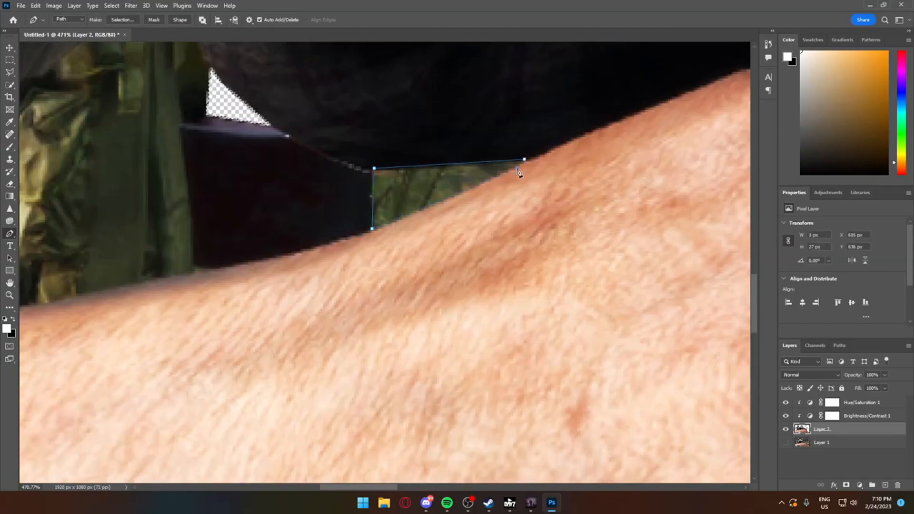
pyautogui.press('Delete')
# - Remove the remaining background patches from the cutout, including the sliver beneath the forearm at the canvas's lower edge
pyautogui.keyDown('alt'); pyautogui.scroll(5, 490, 226); pyautogui.keyUp('alt')
pyautogui.keyDown('alt'); pyautogui.scroll(-15, 529, 228); pyautogui.keyUp('alt')
pyautogui.keyDown('alt'); pyautogui.scroll(10, 594, 160); pyautogui.keyUp('alt')
pyautogui.rightClick(495, 191)
pyautogui.click(547, 232)
pyautogui.press('Return')
pyautogui.press('Delete')
pyautogui.keyDown('alt'); pyautogui.scroll(8, 538, 252); pyautogui.keyUp('alt')
pyautogui.press('Delete')
# - Add a Brightness/Contrast adjustment above Layer 1, invert its mask and adjust the brightness
pyautogui.keyDown('alt'); pyautogui.scroll(-12, 494, 183); pyautogui.keyUp('alt')
pyautogui.keyDown('alt'); pyautogui.scroll(3, 339, 255); pyautogui.keyUp('alt')
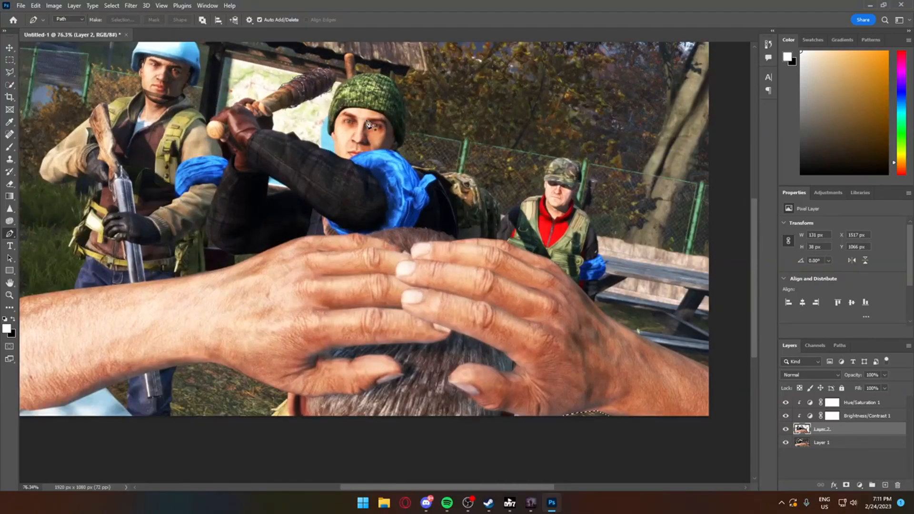
pyautogui.click(856, 415)
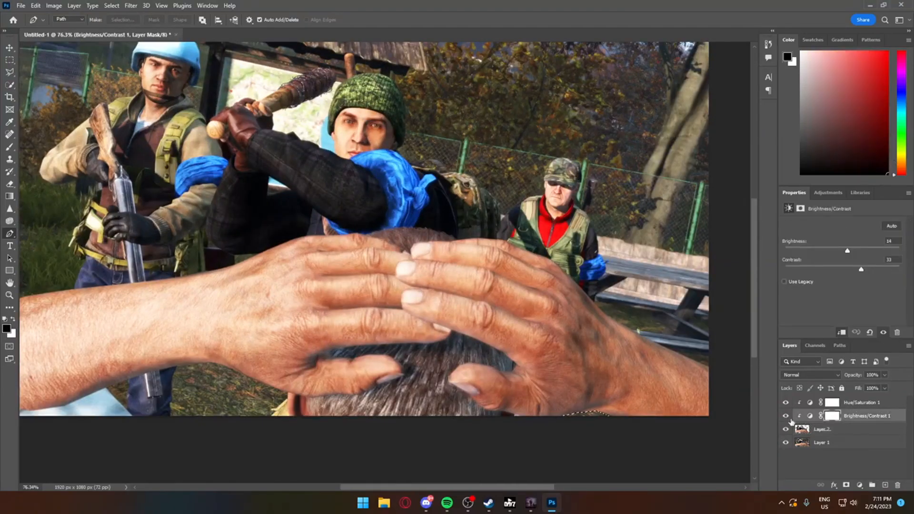
pyautogui.keyDown('alt'); pyautogui.scroll(-5, 471, 223); pyautogui.keyUp('alt')
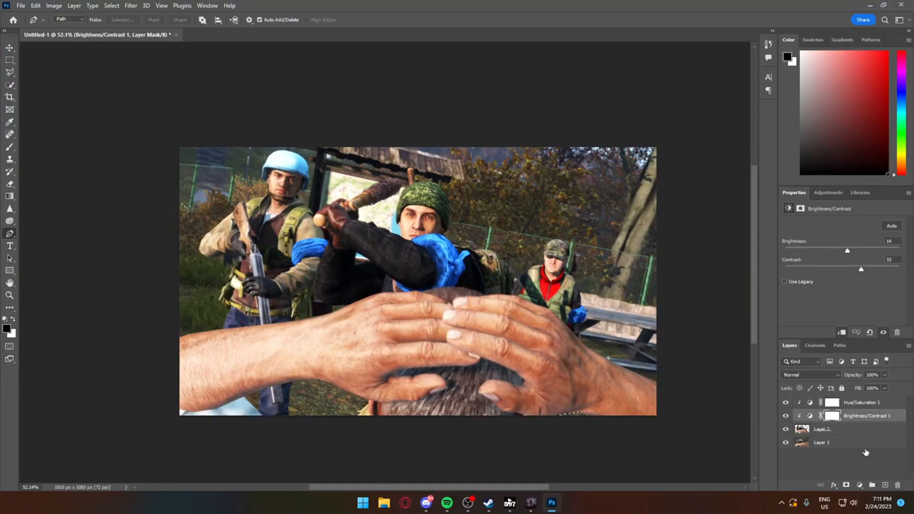
pyautogui.click(863, 445)
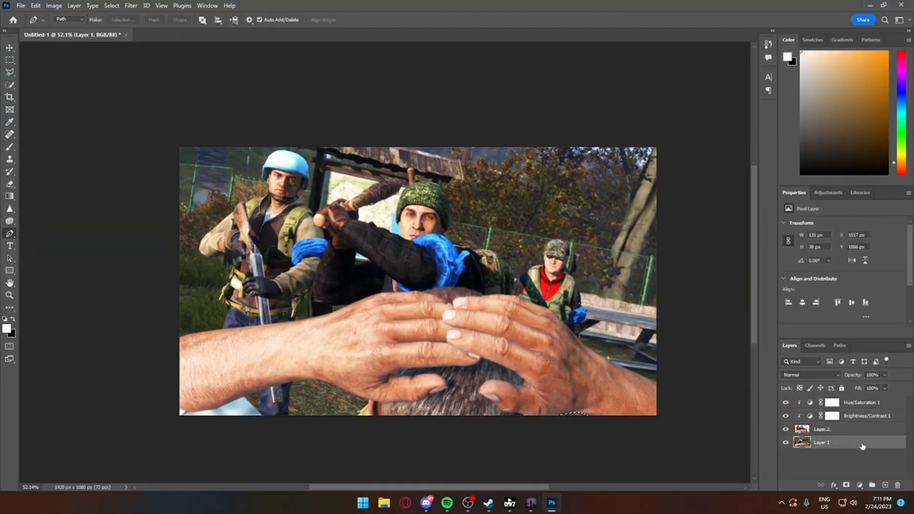
pyautogui.click(834, 194)
pyautogui.click(805, 213)
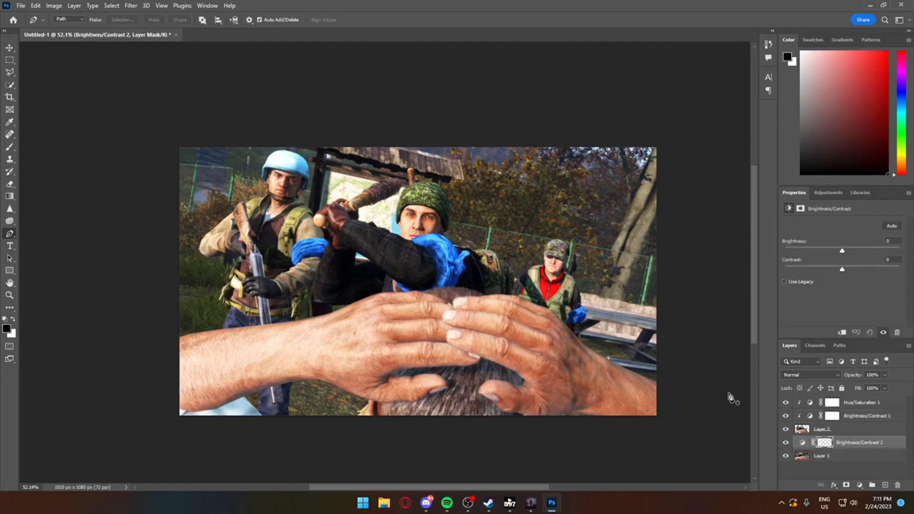
pyautogui.hotkey('ctrl', 'i')
pyautogui.moveTo(842, 250); pyautogui.dragTo(856, 252)
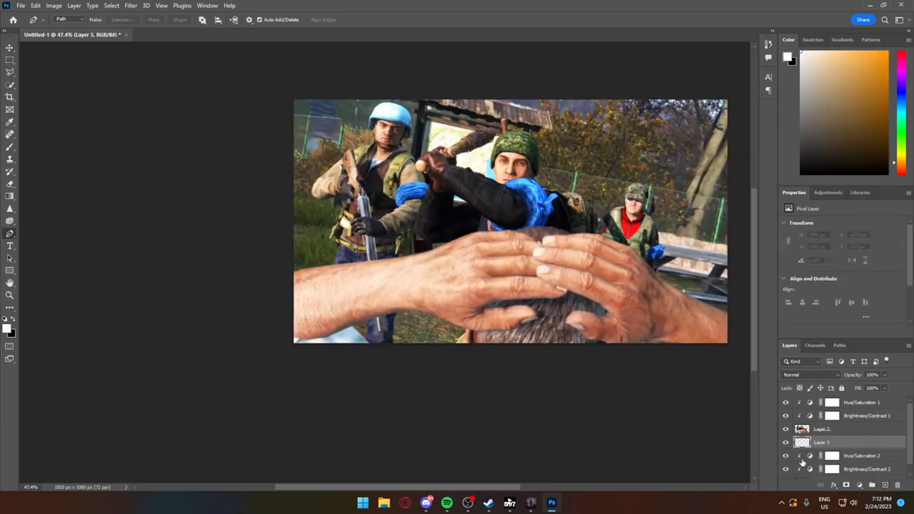
# - Set the foreground color to pure white for brushing on Layer 3
pyautogui.scroll(-1, 840, 458)
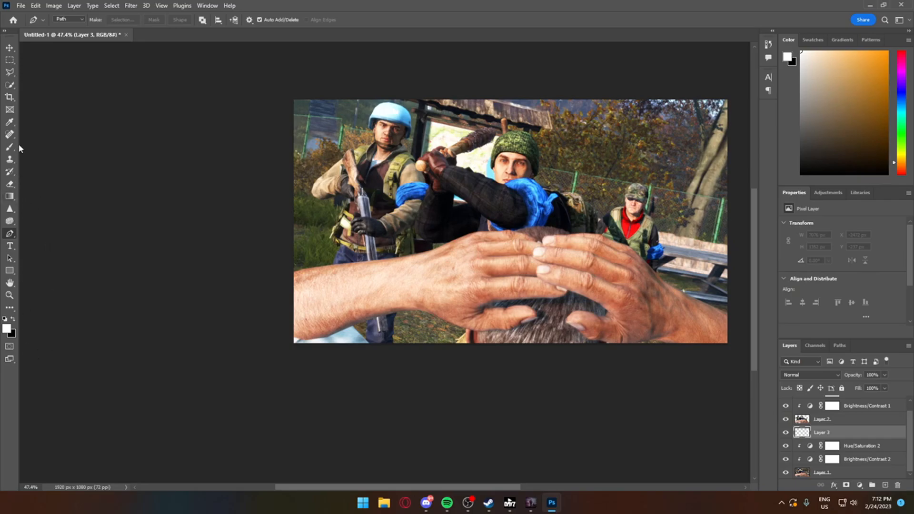
pyautogui.click(8, 329)
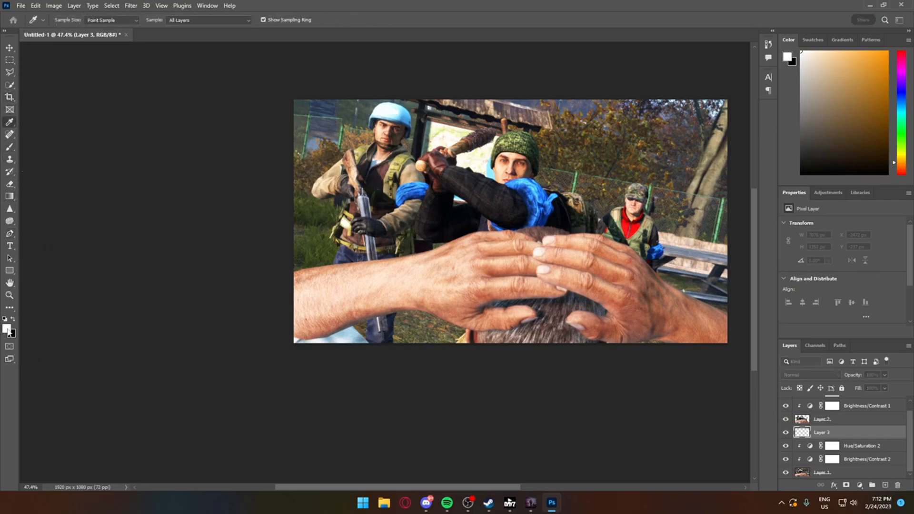
pyautogui.click(515, 149)
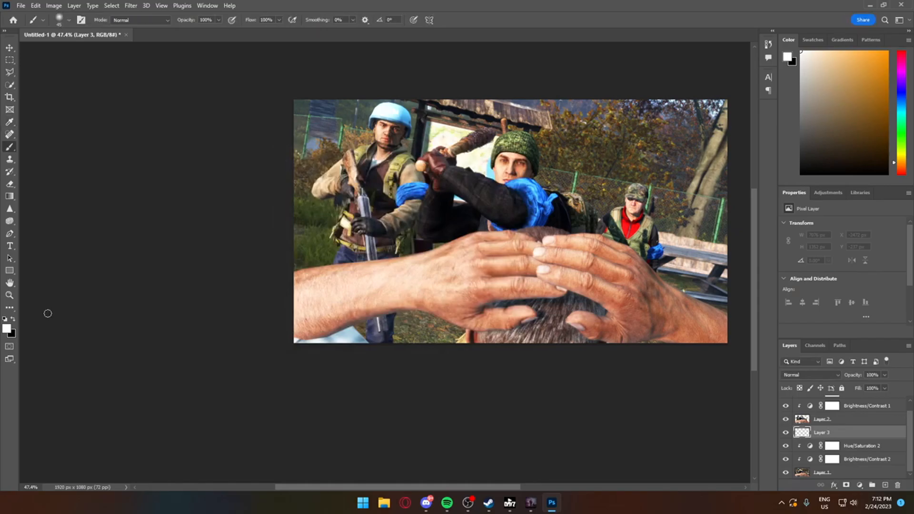
pyautogui.click(8, 329)
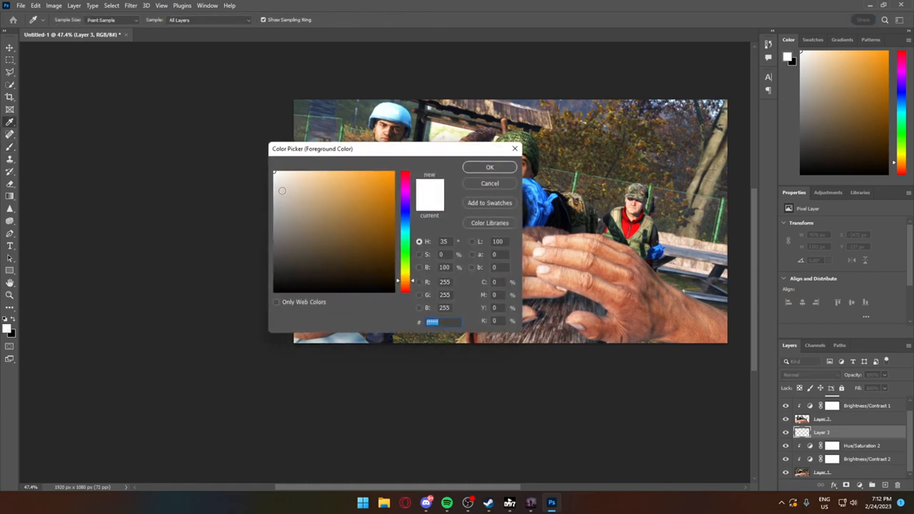
pyautogui.moveTo(364, 205)
pyautogui.mouseDown()
pyautogui.moveTo(393, 180)
pyautogui.moveTo(274, 171)
pyautogui.mouseUp()
pyautogui.click(490, 167)
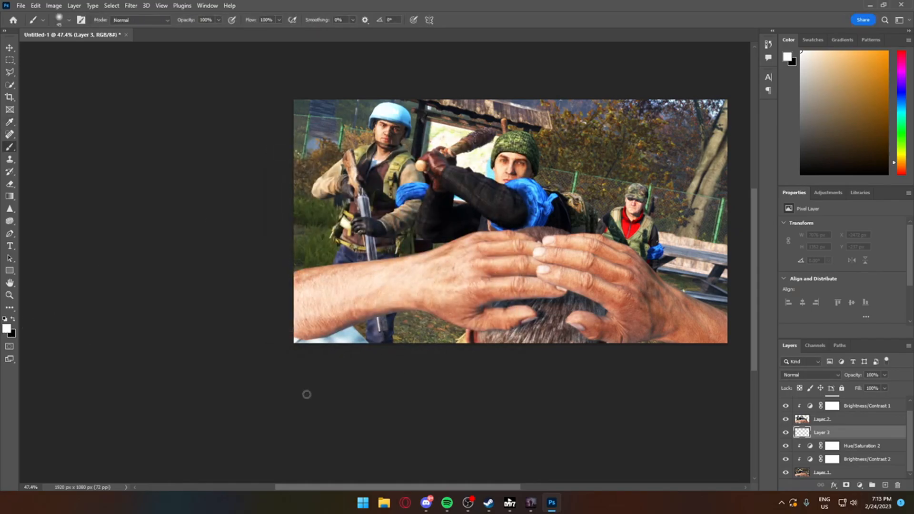
# - Enlarge the soft round brush to 300 px and paint a white glow behind the helmeted survivor on Layer 3
pyautogui.press(']')
pyautogui.press(']')
pyautogui.press(']')
pyautogui.press(']')
pyautogui.press(']')
pyautogui.press(']')
pyautogui.press(']')
pyautogui.press(']')
pyautogui.press(']')
pyautogui.press(']')
pyautogui.press(']')
pyautogui.moveTo(363, 265)
pyautogui.mouseDown()
pyautogui.moveTo(329, 166)
pyautogui.moveTo(382, 175)
pyautogui.mouseUp()
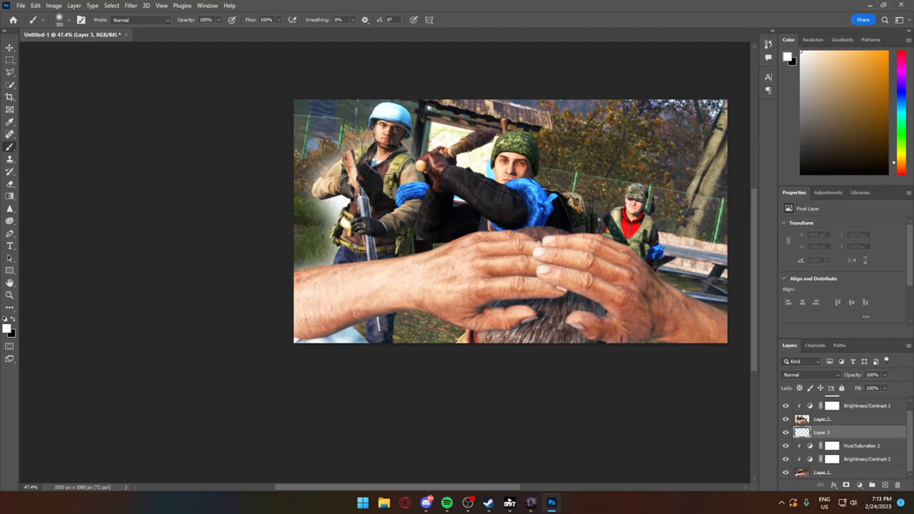
# - Paint the soft white glow around the bat, the other two survivors and the area below the forearms on Layer 3
pyautogui.click(69, 19)
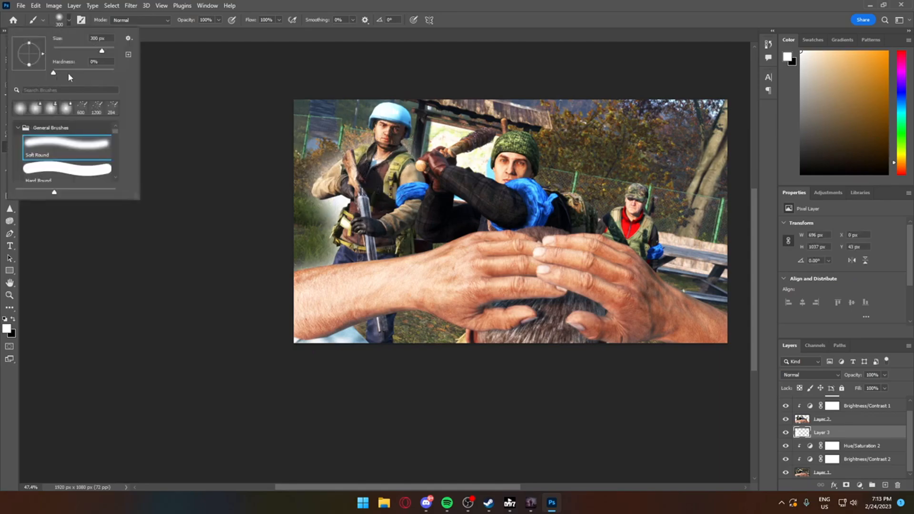
pyautogui.click(470, 5)
pyautogui.click(390, 130)
pyautogui.moveTo(405, 188); pyautogui.dragTo(436, 199)
pyautogui.click(633, 210)
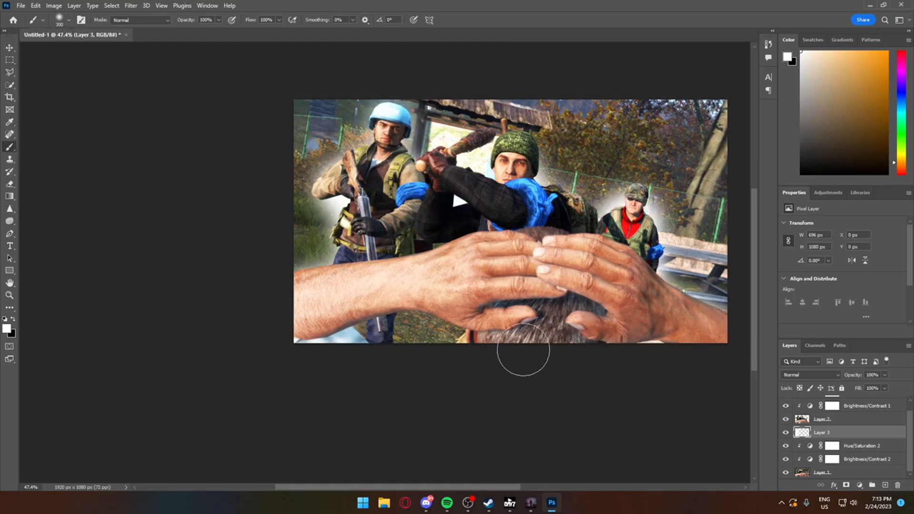
pyautogui.moveTo(523, 350)
pyautogui.mouseDown()
pyautogui.moveTo(478, 361)
pyautogui.moveTo(484, 348)
pyautogui.moveTo(466, 316)
pyautogui.moveTo(419, 322)
pyautogui.mouseUp()
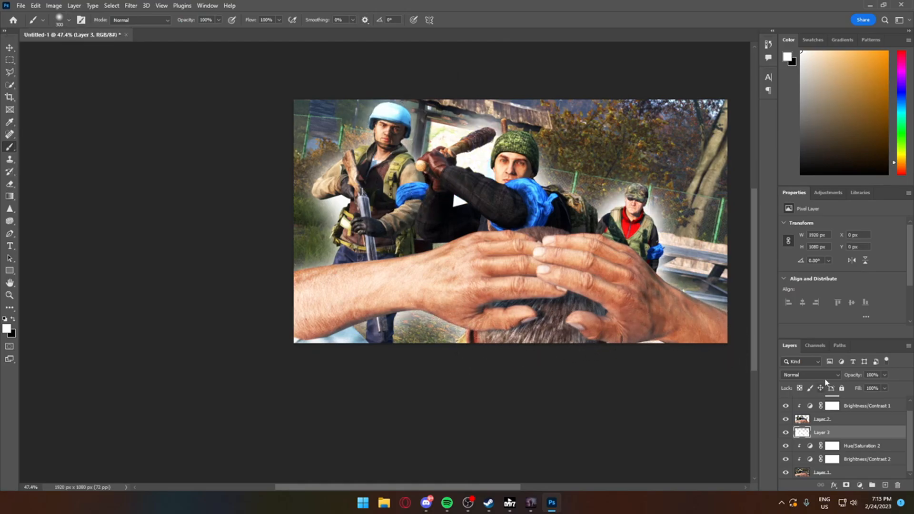
# - Set the blend mode of the white glow layer, Layer 3, to Soft Light
pyautogui.click(829, 375)
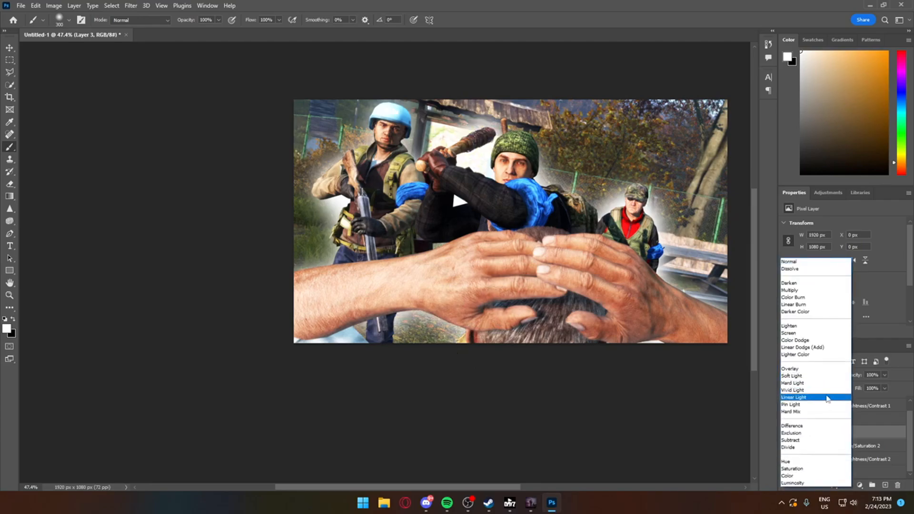
pyautogui.click(828, 376)
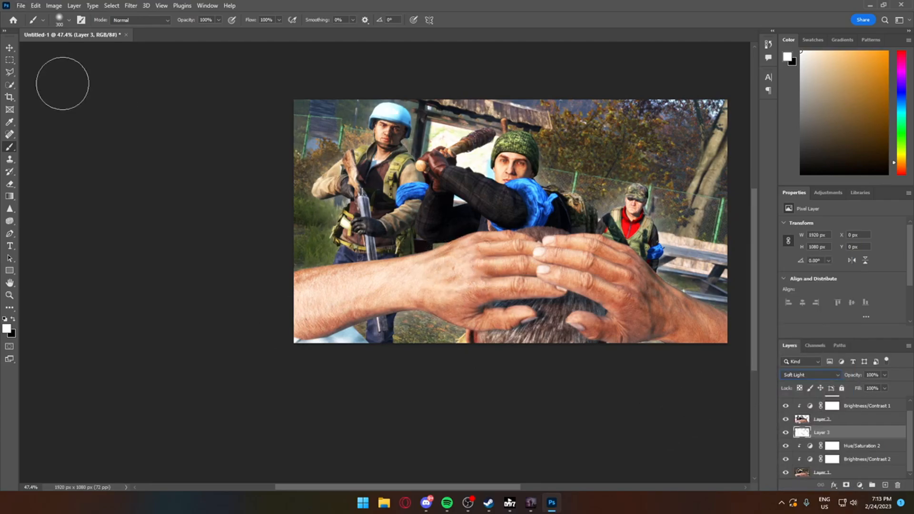
pyautogui.click(10, 48)
pyautogui.keyDown('alt'); pyautogui.scroll(2, 429, 235); pyautogui.keyUp('alt')
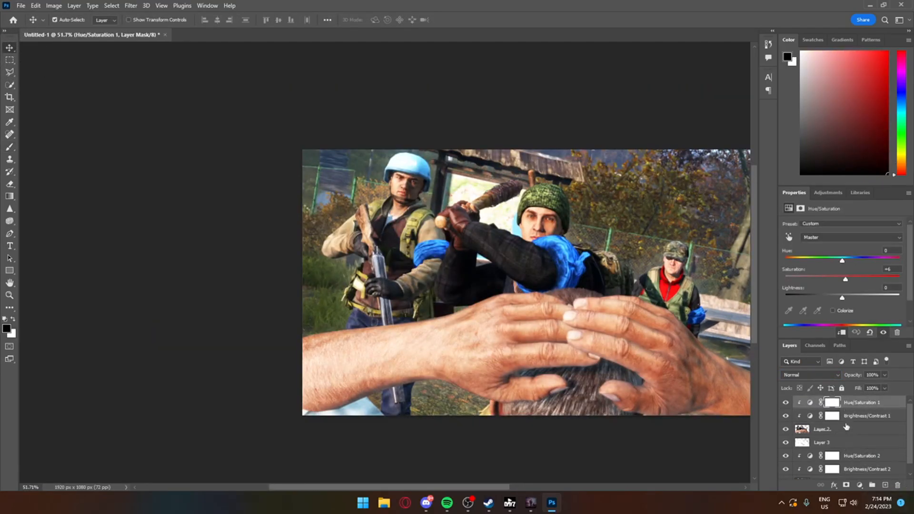
# - Load the outline of Layer 2 as a selection and sharpen the cutout characters with the Sharpen tool at 50% strength
pyautogui.keyDown('alt'); pyautogui.scroll(-5, 608, 252); pyautogui.keyUp('alt')
pyautogui.keyDown('alt'); pyautogui.scroll(5, 609, 257); pyautogui.keyUp('alt')
pyautogui.keyDown('alt'); pyautogui.scroll(3, 553, 213); pyautogui.keyUp('alt')
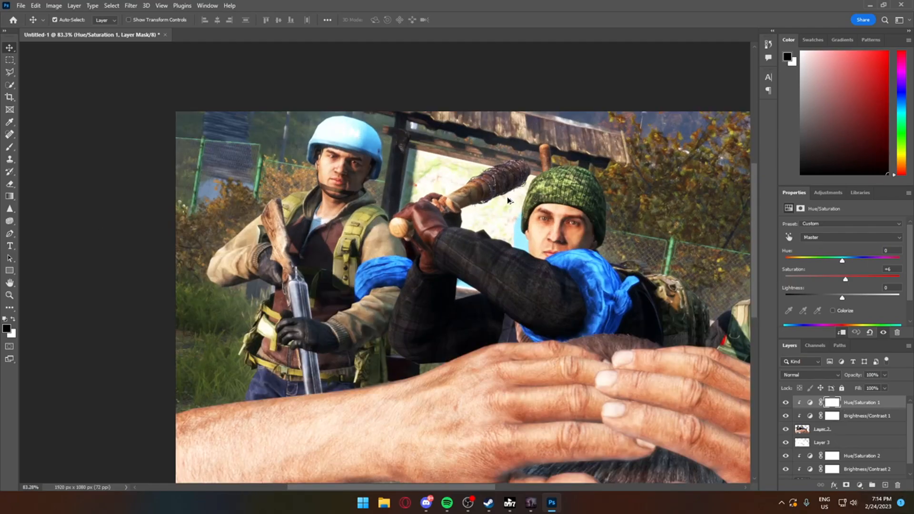
pyautogui.keyDown('alt'); pyautogui.scroll(-4, 553, 212); pyautogui.keyUp('alt')
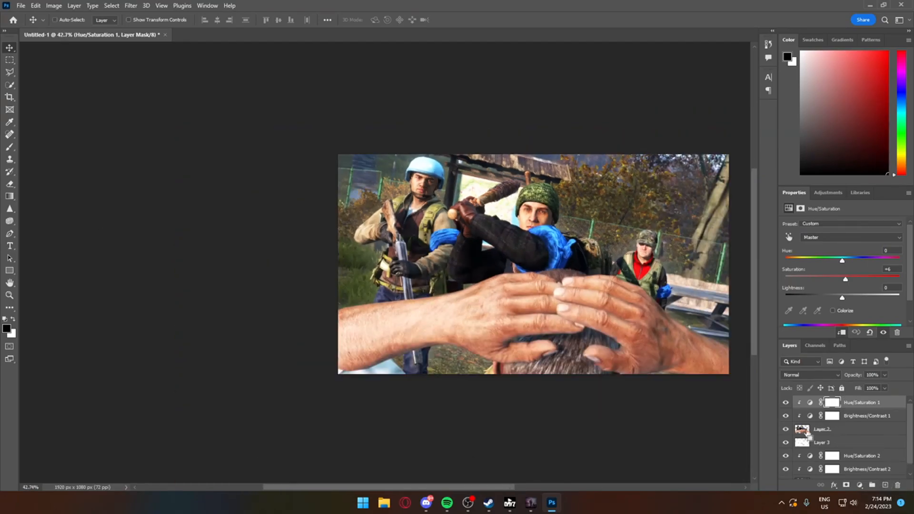
pyautogui.keyDown('ctrl'); pyautogui.click(802, 429); pyautogui.keyUp('ctrl')
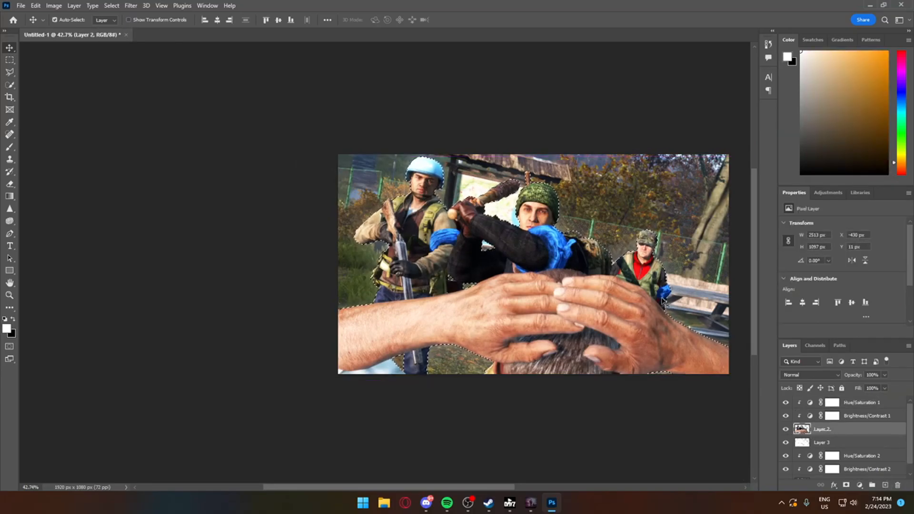
pyautogui.keyDown('alt'); pyautogui.scroll(3, 508, 285); pyautogui.keyUp('alt')
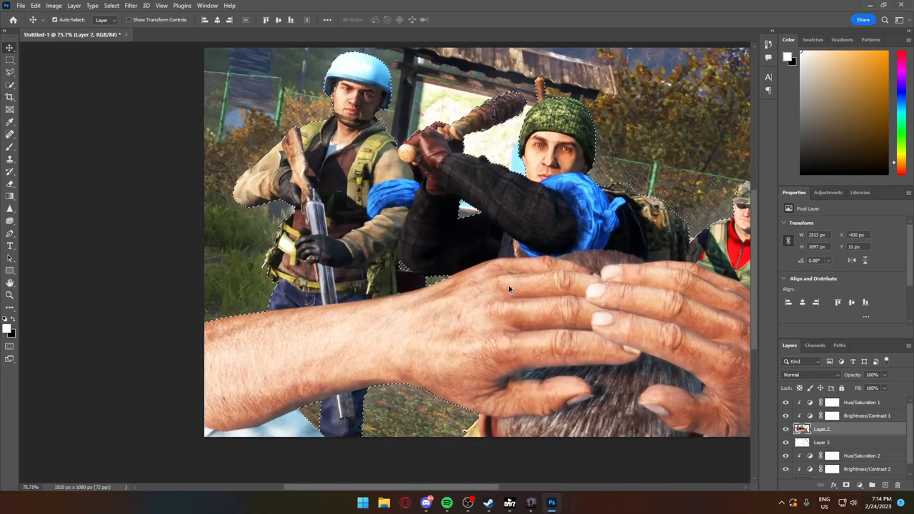
pyautogui.click(11, 210)
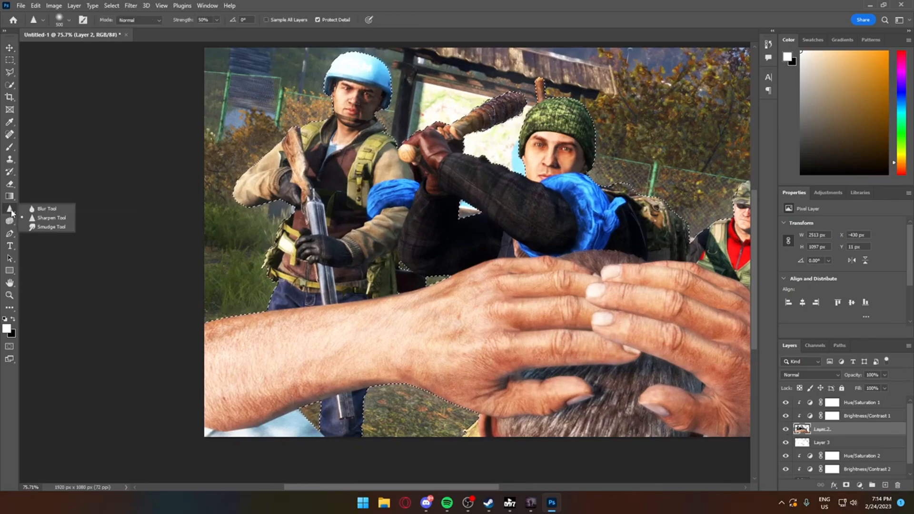
pyautogui.click(52, 218)
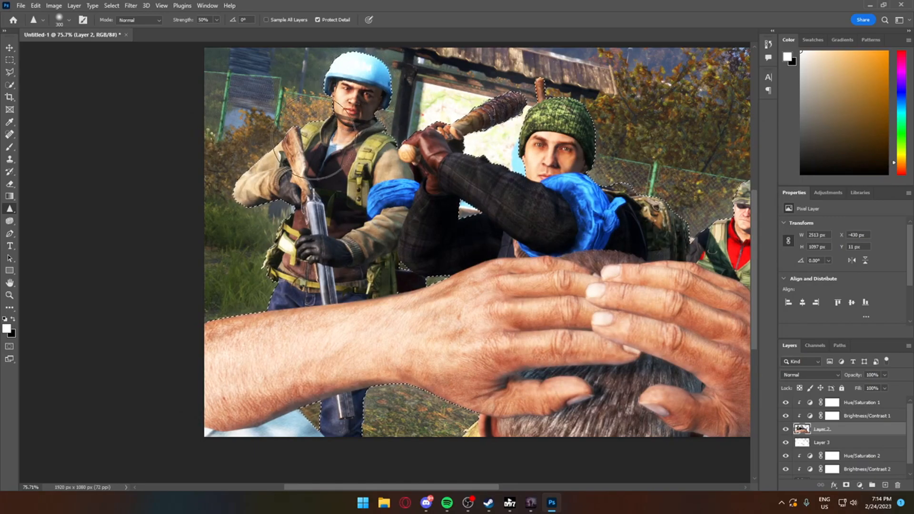
pyautogui.moveTo(305, 177)
pyautogui.mouseDown()
pyautogui.moveTo(351, 188)
pyautogui.moveTo(328, 221)
pyautogui.moveTo(330, 179)
pyautogui.moveTo(331, 263)
pyautogui.moveTo(311, 300)
pyautogui.moveTo(402, 300)
pyautogui.moveTo(395, 340)
pyautogui.moveTo(331, 405)
pyautogui.mouseUp()
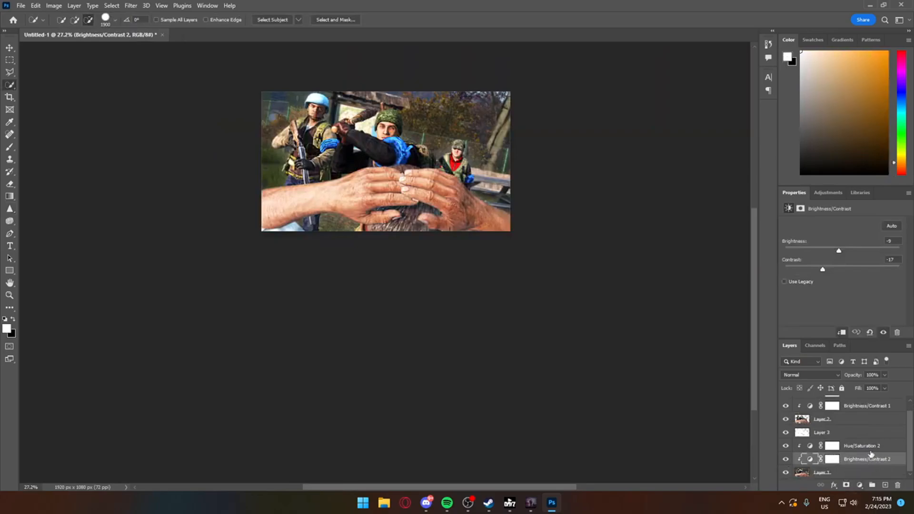
# - Add an empty layer above Hue/Saturation 2 and make black the foreground color
pyautogui.click(870, 449)
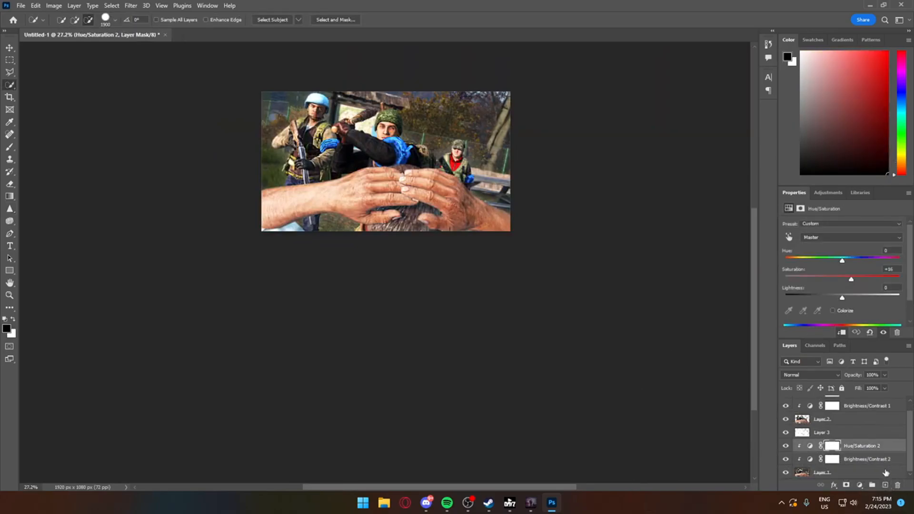
pyautogui.click(884, 485)
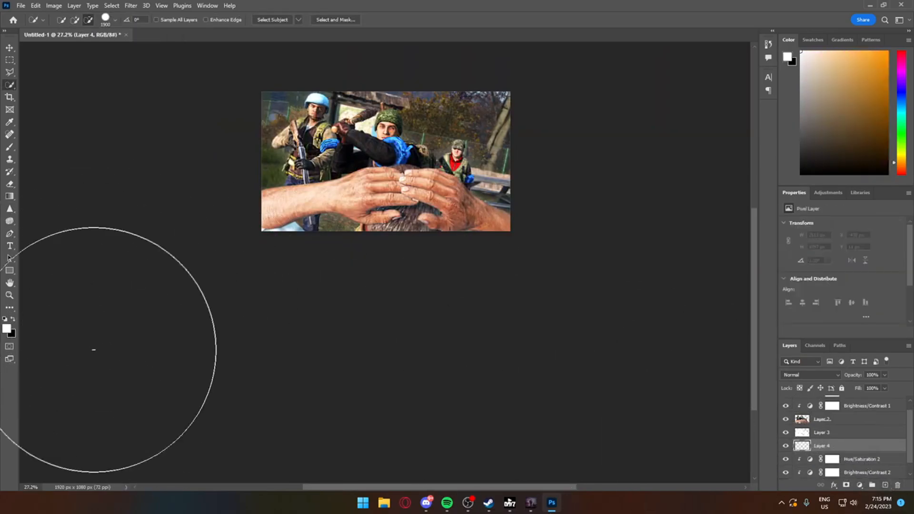
pyautogui.press('x')
pyautogui.keyDown('alt'); pyautogui.scroll(5, 410, 200); pyautogui.keyUp('alt')
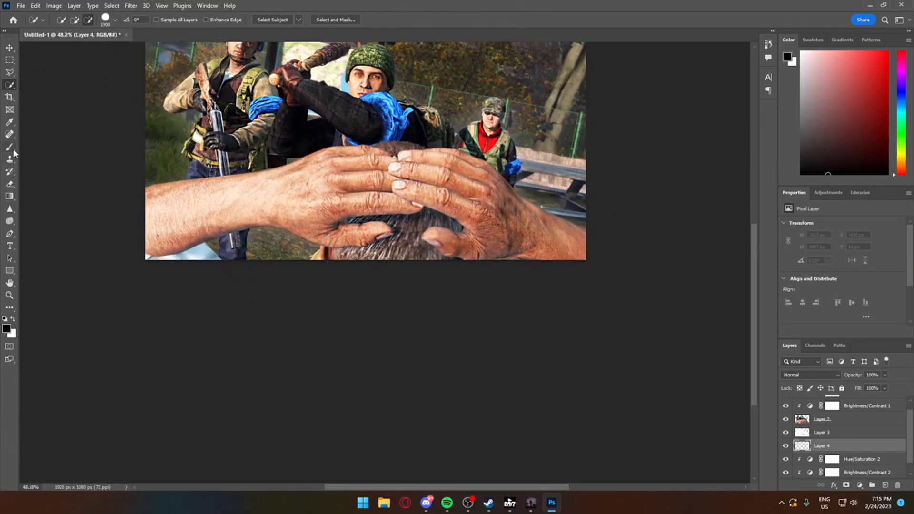
# - Lower the opacity of Layer 4, the layer between the white glow and the background adjustments
pyautogui.keyDown('alt'); pyautogui.scroll(-3, 588, 206); pyautogui.keyUp('alt')
pyautogui.keyDown('alt'); pyautogui.scroll(2, 540, 136); pyautogui.keyUp('alt')
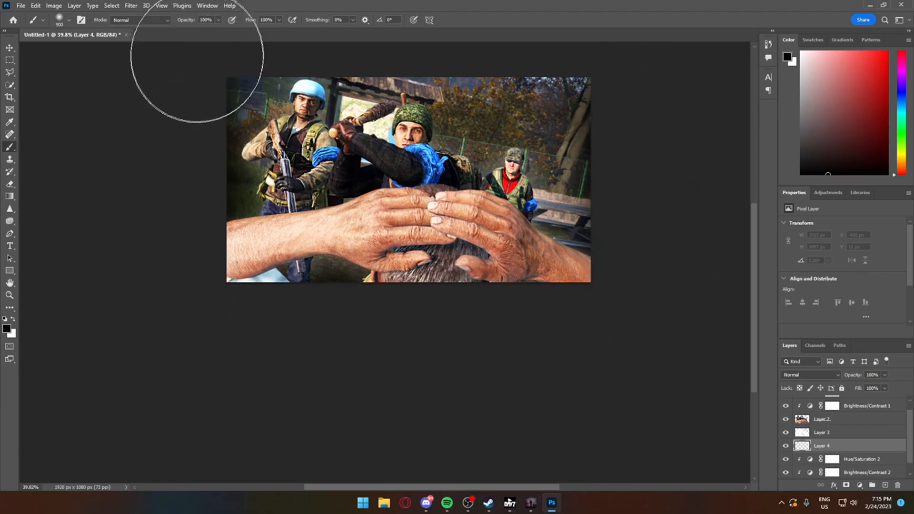
pyautogui.click(885, 375)
pyautogui.moveTo(873, 390); pyautogui.dragTo(847, 388)
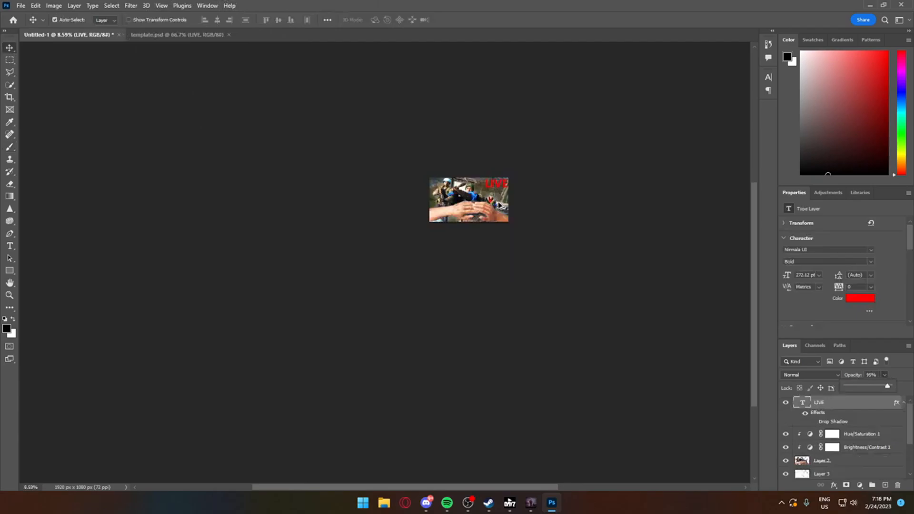
pyautogui.keyDown('alt'); pyautogui.scroll(5, 481, 186); pyautogui.keyUp('alt')
pyautogui.click(20, 5)
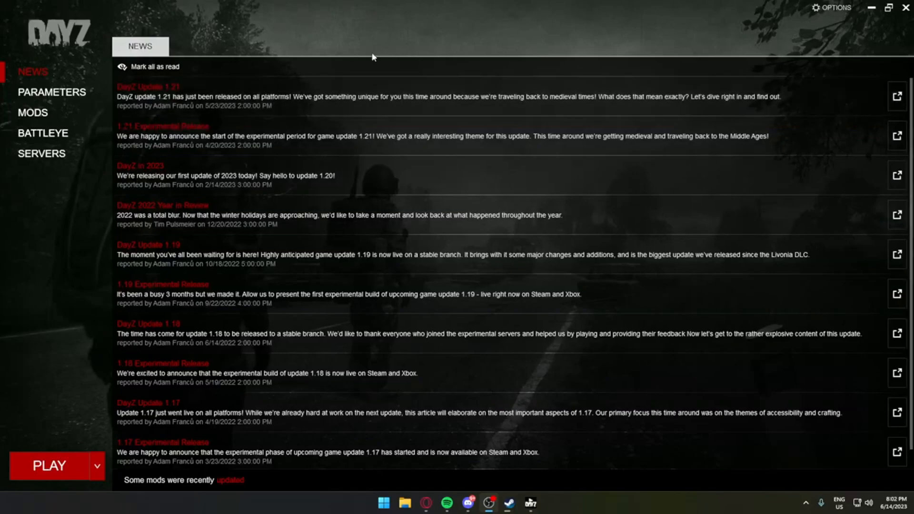
# - Show the mods in the DayZ Launcher and load the "dayz editor" preset
pyautogui.click(33, 112)
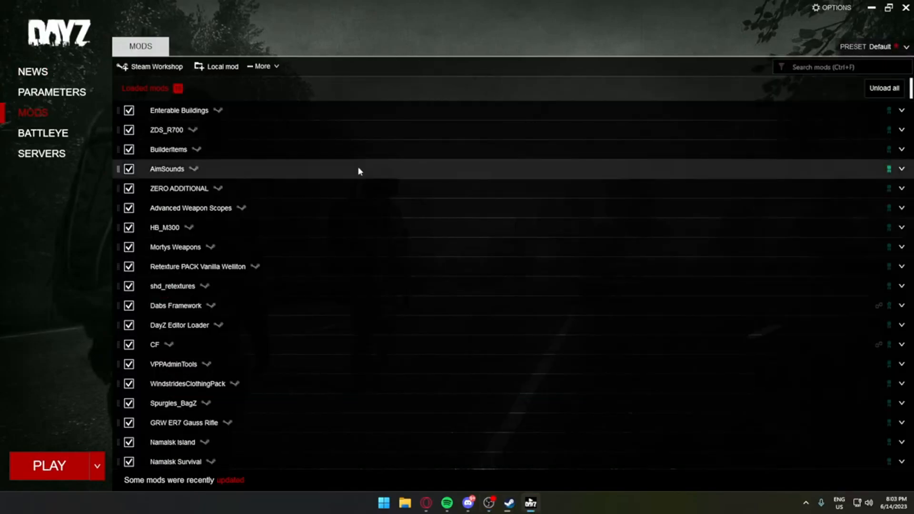
pyautogui.scroll(-2, 375, 297)
pyautogui.scroll(2, 342, 176)
pyautogui.moveTo(866, 47)
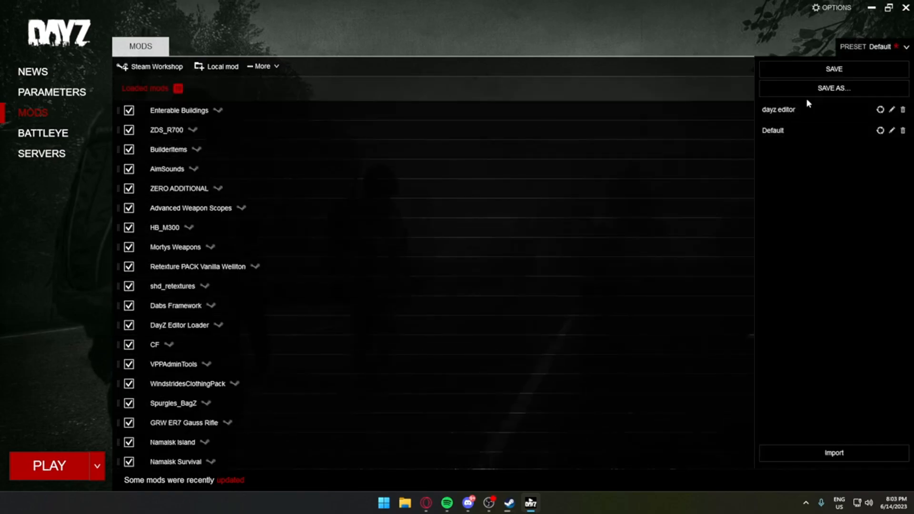
pyautogui.click(809, 112)
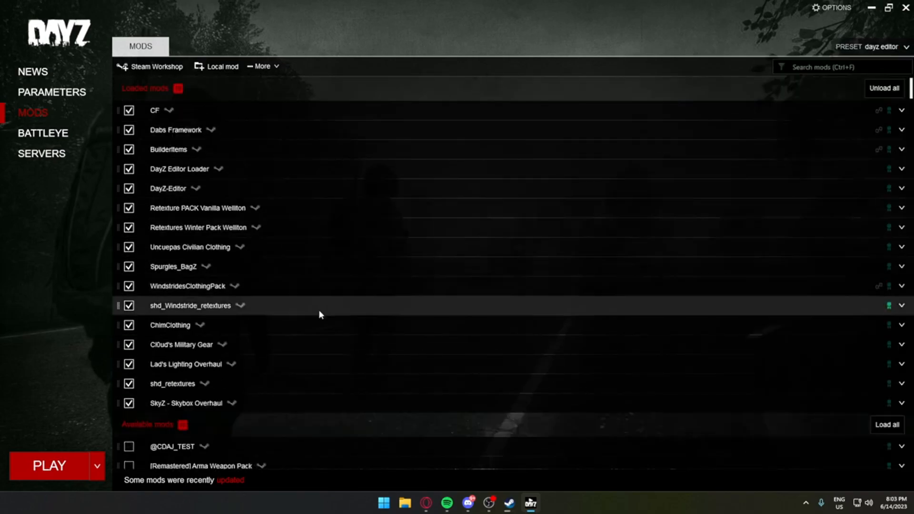
pyautogui.moveTo(906, 51)
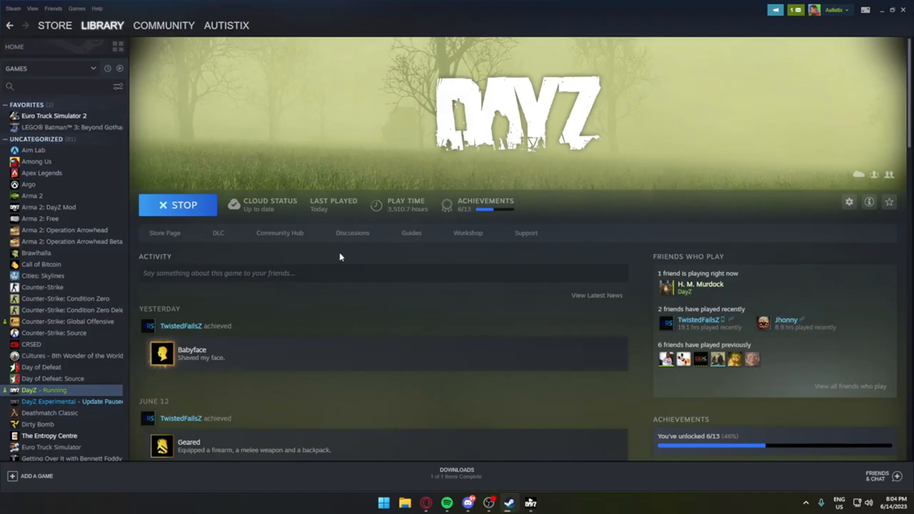
# - Find the DayZ-Editor mod in Steam's DayZ Workshop and view its item page and required items
pyautogui.click(478, 233)
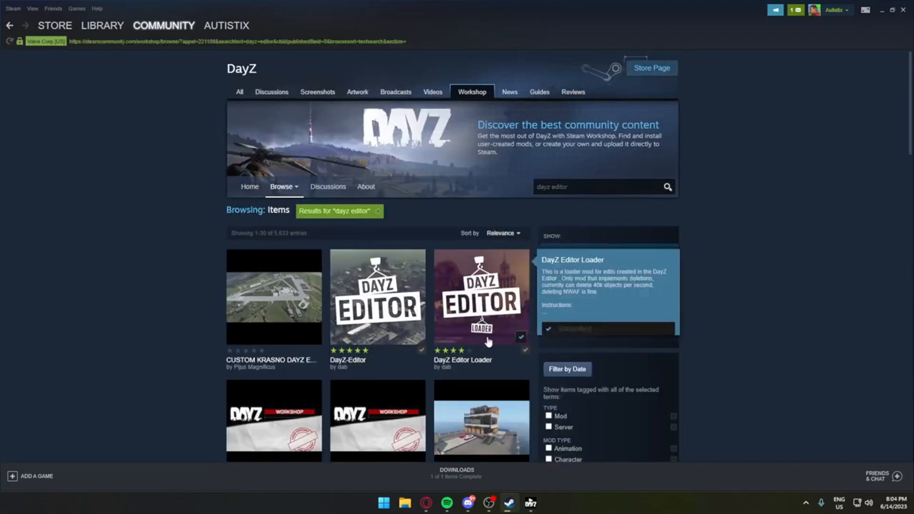
pyautogui.click(347, 360)
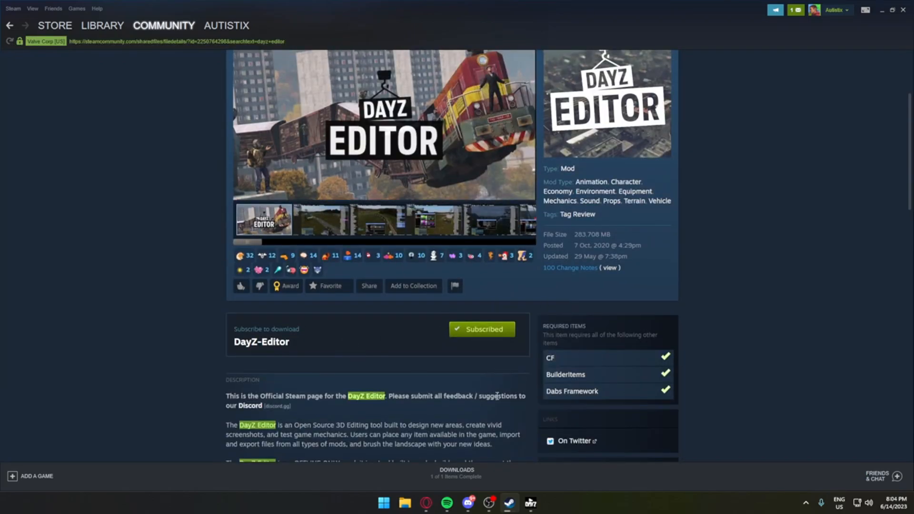
# - Switch back to the DayZ Launcher, collapse the DayZ Editor Loader details and review the loaded mods
pyautogui.click(530, 503)
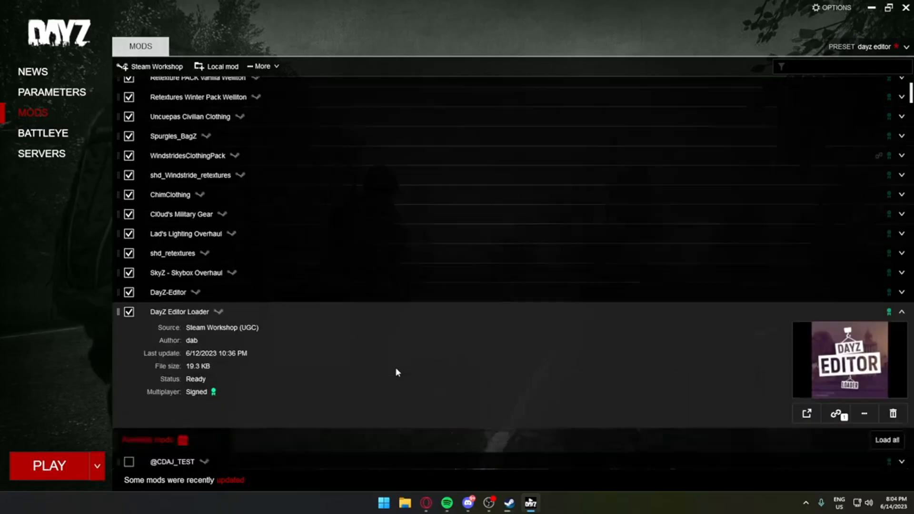
pyautogui.scroll(-3, 638, 282)
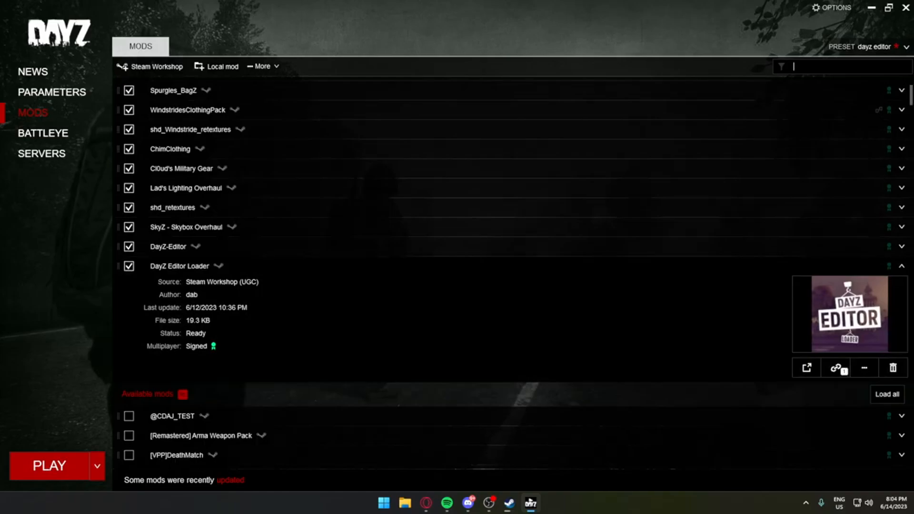
pyautogui.click(901, 266)
pyautogui.scroll(3, 666, 265)
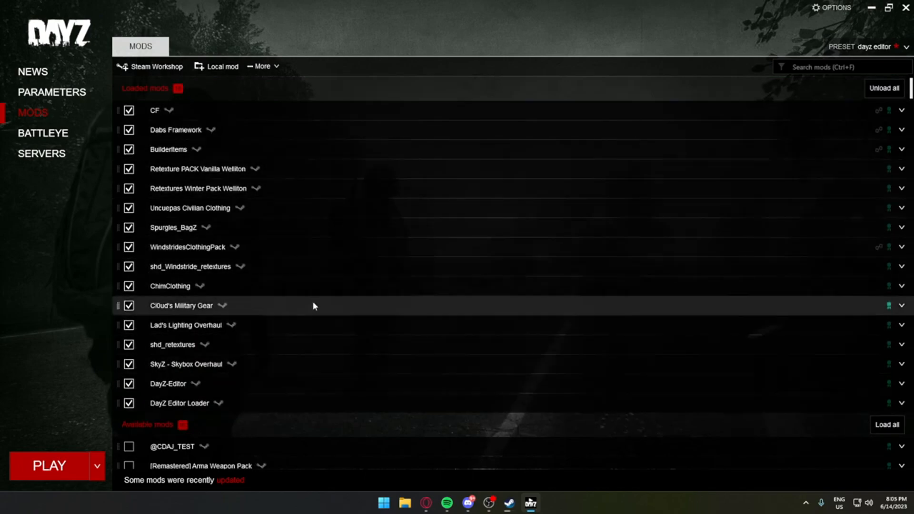
# - Search the mods for Esseker, load that map mod, and turn off the command line launch parameter
pyautogui.click(870, 67)
pyautogui.write('es')
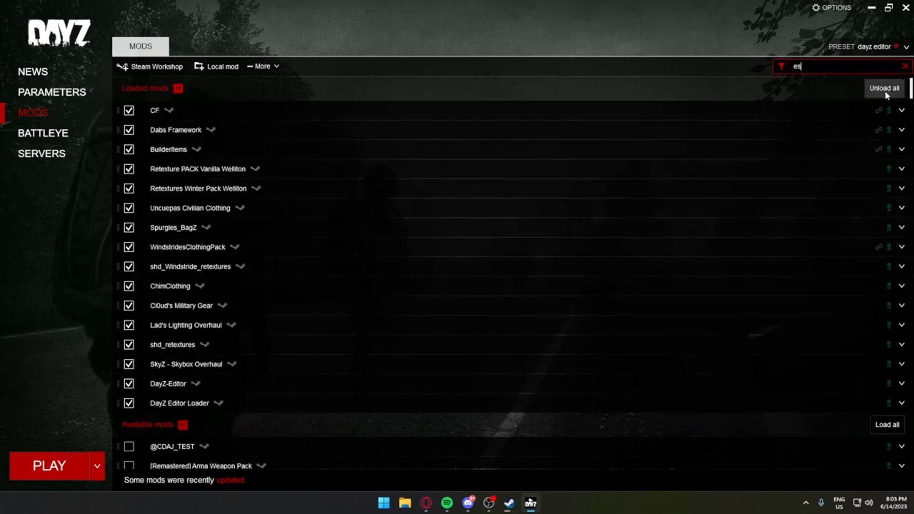
pyautogui.write('ske')
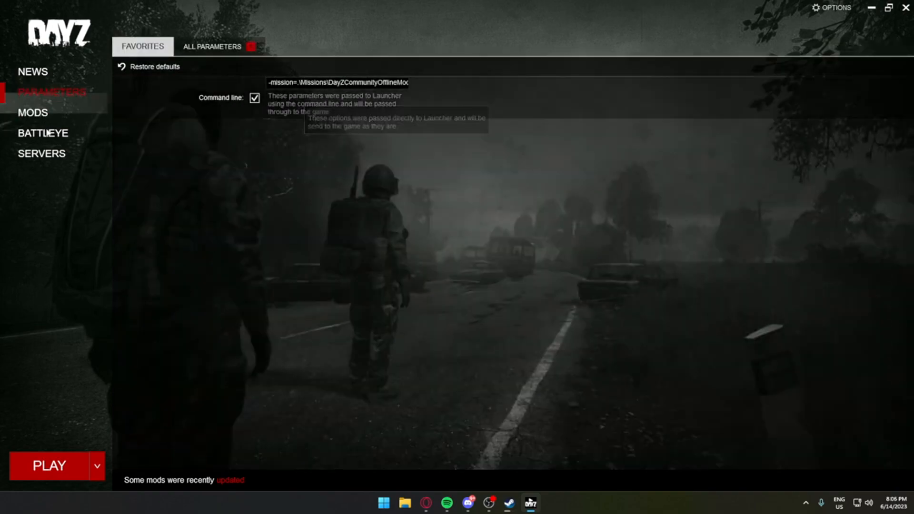
pyautogui.click(255, 98)
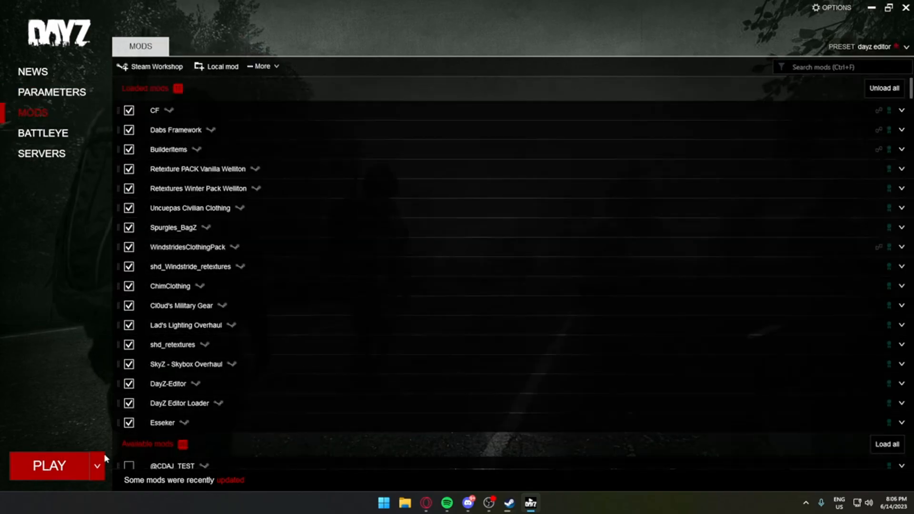
# - Launch DayZ with the loaded mods and open the editor on the Esseker map
pyautogui.click(76, 464)
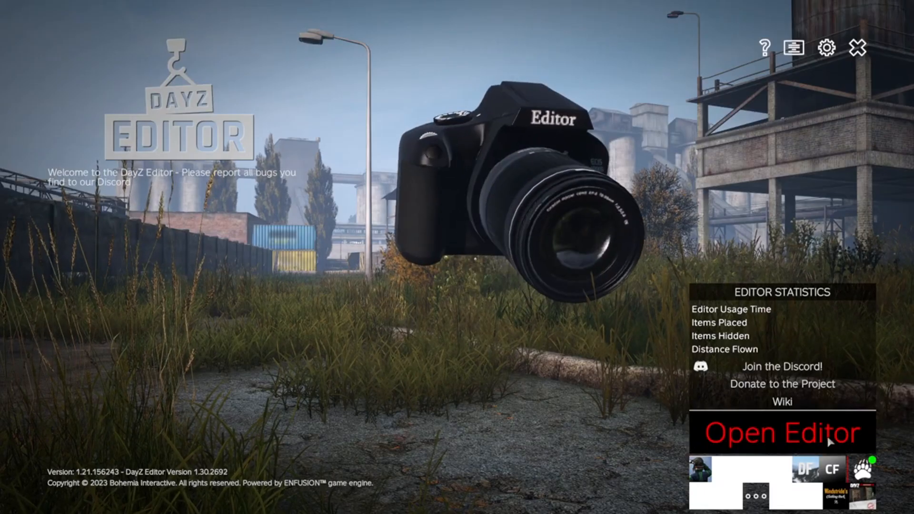
pyautogui.click(826, 433)
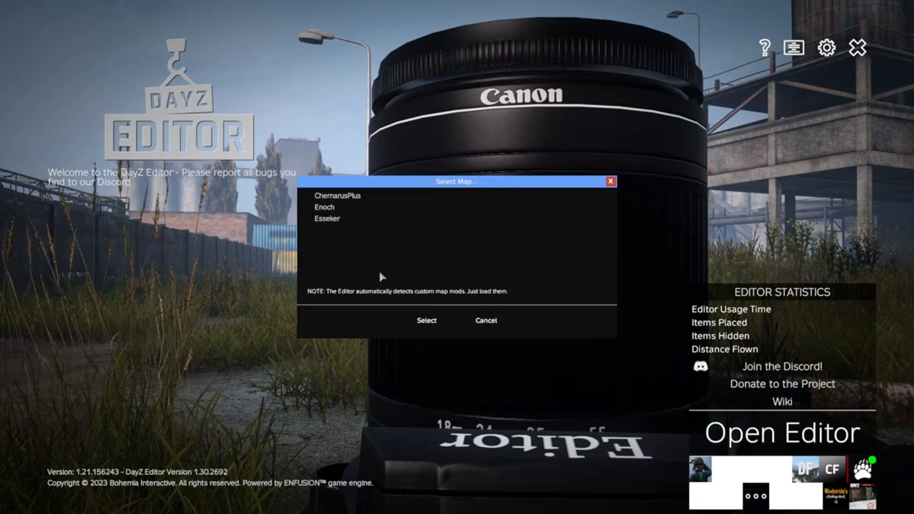
pyautogui.moveTo(493, 182); pyautogui.dragTo(500, 195)
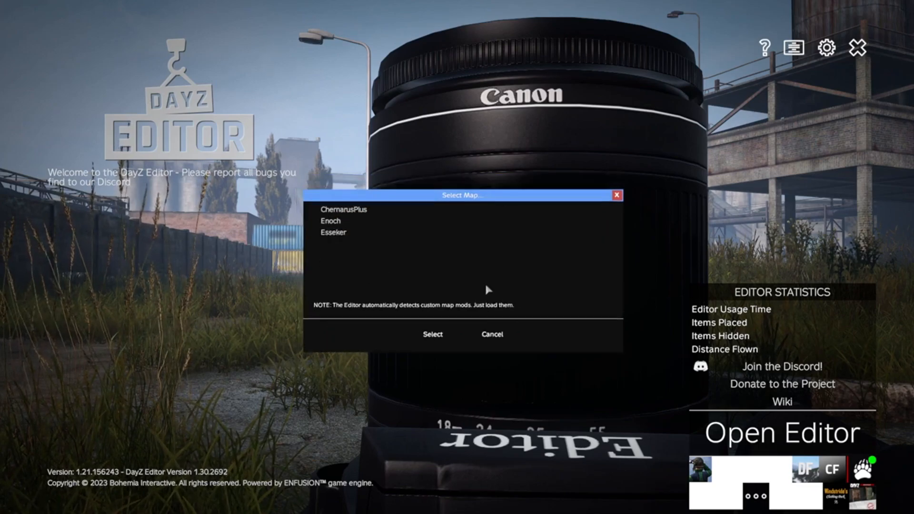
pyautogui.doubleClick(356, 234)
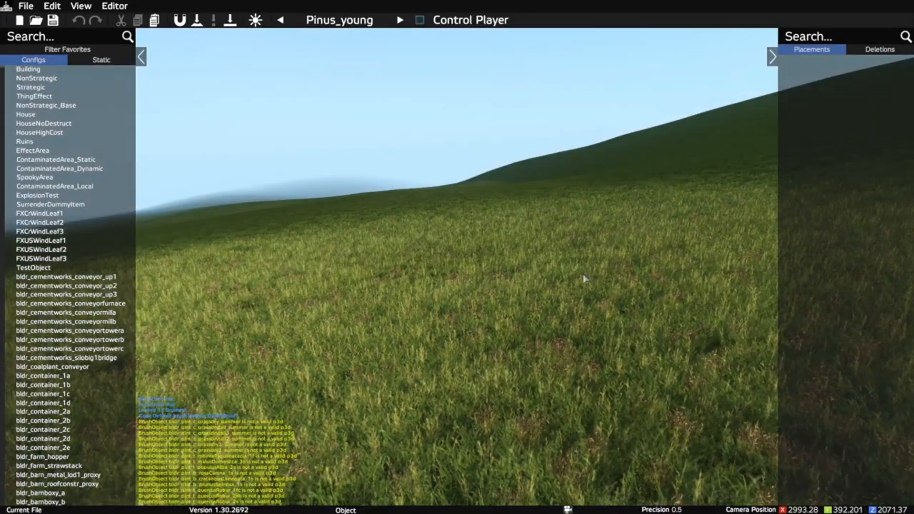
pyautogui.moveTo(238, 130); pyautogui.dragTo(458, 263, button='right')
pyautogui.press('w')
pyautogui.moveTo(638, 262); pyautogui.dragTo(380, 260, button='right')
pyautogui.press('w')
pyautogui.press('q')
# - Locate Kamen Quarry on the Esseker map, relocate the camera beside its buildings and close the map
pyautogui.press('m')
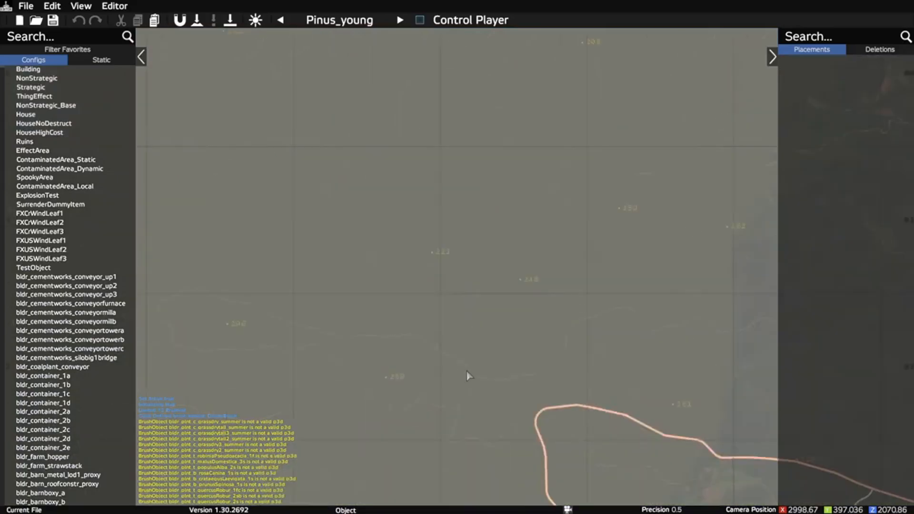
pyautogui.moveTo(762, 236); pyautogui.dragTo(616, 292, button='right')
pyautogui.moveTo(742, 486); pyautogui.dragTo(577, 361, button='right')
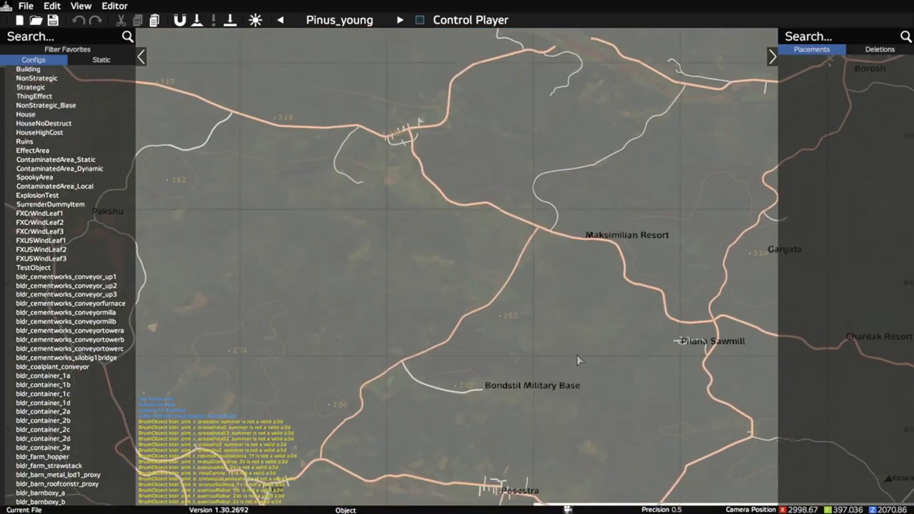
pyautogui.moveTo(666, 437); pyautogui.dragTo(344, 151, button='right')
pyautogui.moveTo(627, 228); pyautogui.dragTo(624, 421, button='right')
pyautogui.moveTo(581, 205)
pyautogui.mouseDown(button='right')
pyautogui.moveTo(581, 251)
pyautogui.moveTo(566, 245)
pyautogui.mouseUp(button='right')
pyautogui.scroll(6, 642, 181)
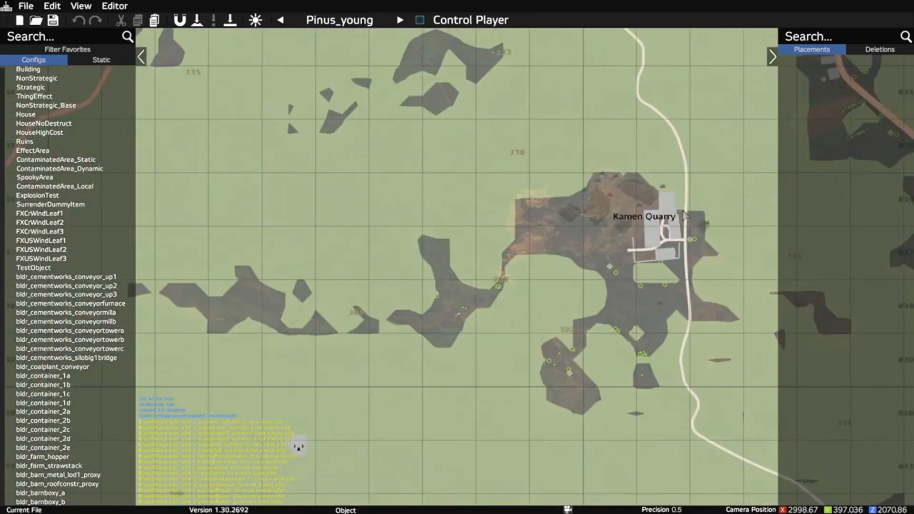
pyautogui.scroll(-6, 611, 271)
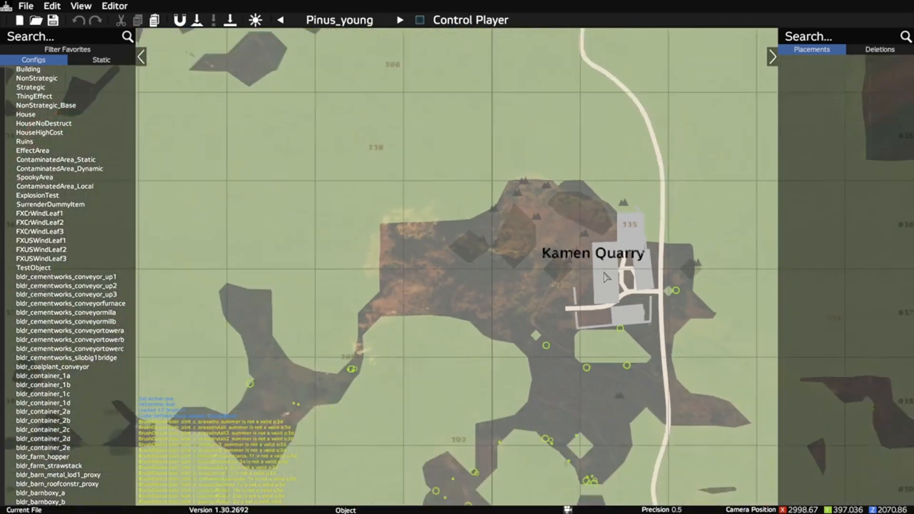
pyautogui.scroll(4, 604, 281)
pyautogui.scroll(4, 602, 284)
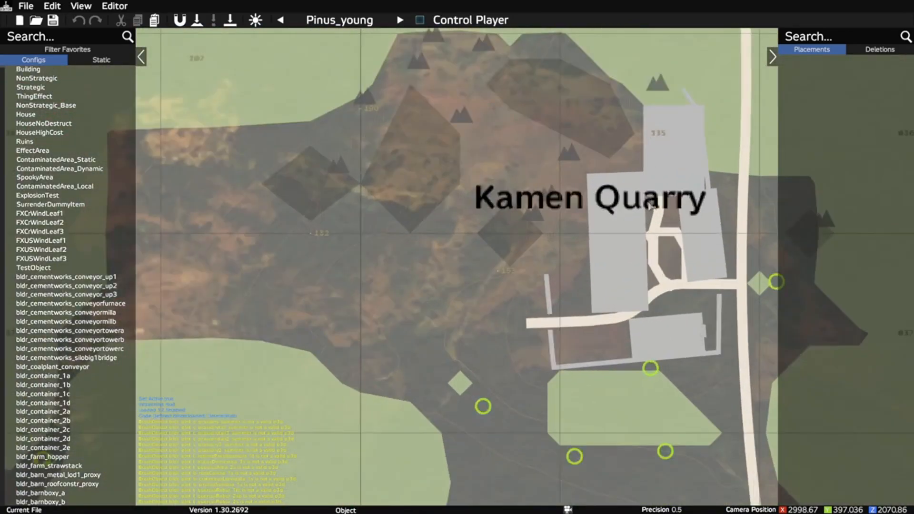
pyautogui.moveTo(719, 89); pyautogui.dragTo(565, 141)
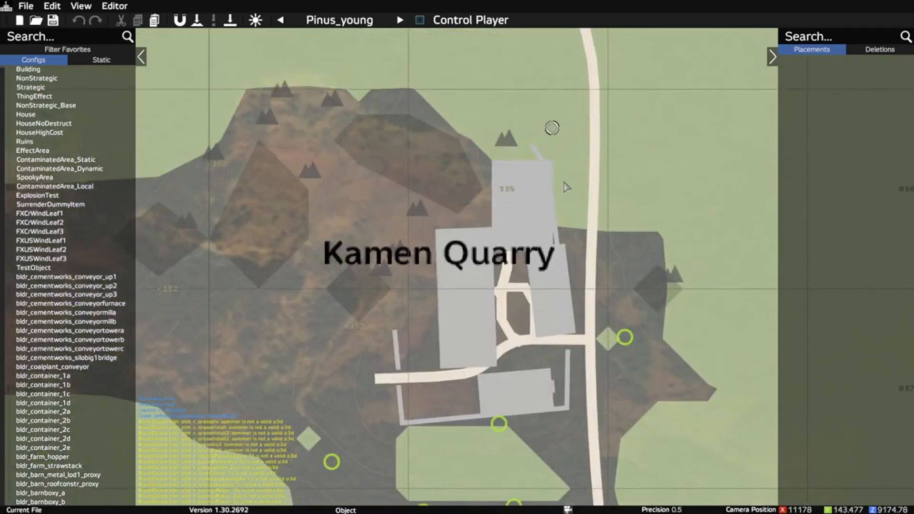
pyautogui.press('m')
# - Scout the quarry for a scene location, covering the brick building, the silos and the hillside outside the gate
pyautogui.moveTo(498, 196); pyautogui.dragTo(595, 181, button='right')
pyautogui.press('w')
pyautogui.press('w')
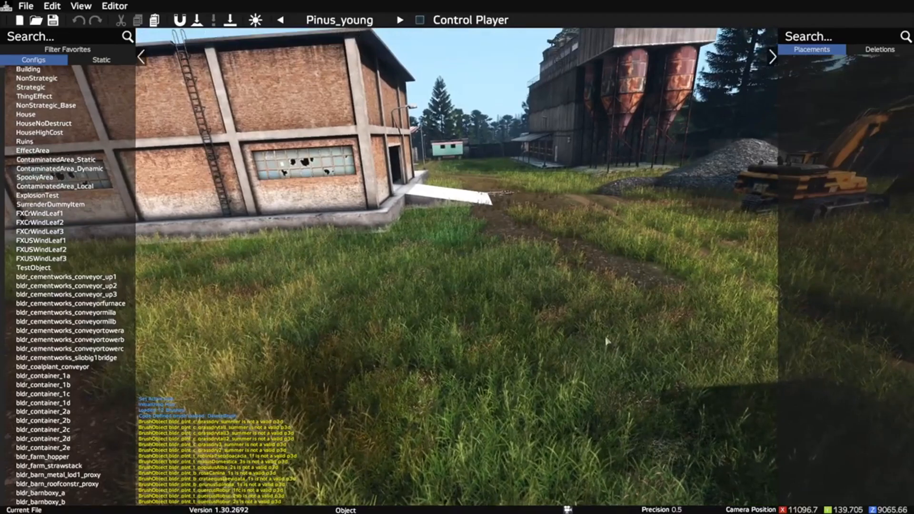
pyautogui.press('w')
pyautogui.moveTo(562, 326); pyautogui.dragTo(342, 328, button='right')
pyautogui.moveTo(456, 257); pyautogui.dragTo(267, 260, button='right')
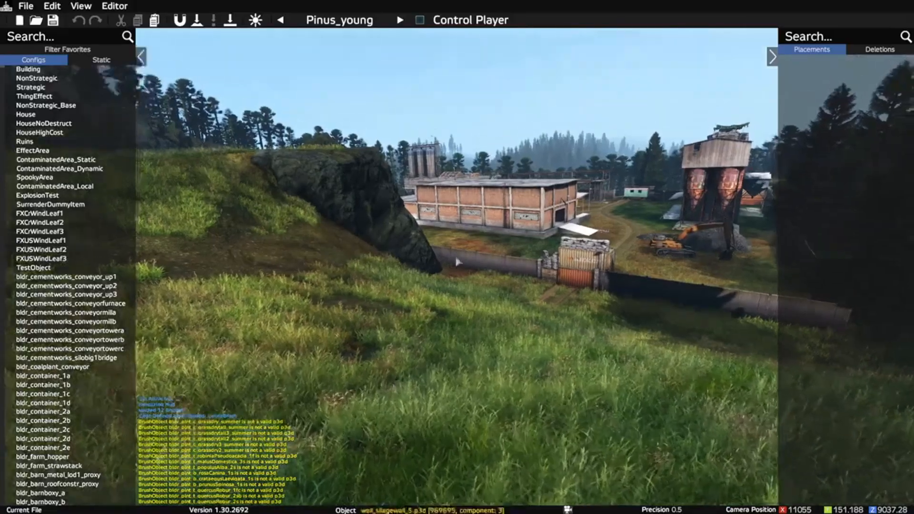
pyautogui.press('w')
pyautogui.moveTo(457, 261); pyautogui.dragTo(533, 295, button='right')
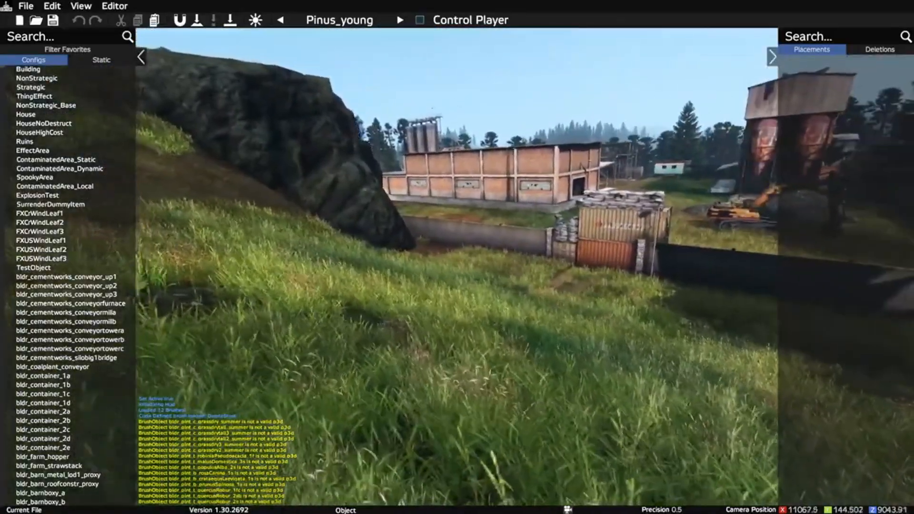
pyautogui.moveTo(457, 257); pyautogui.dragTo(523, 321, button='right')
pyautogui.press('s')
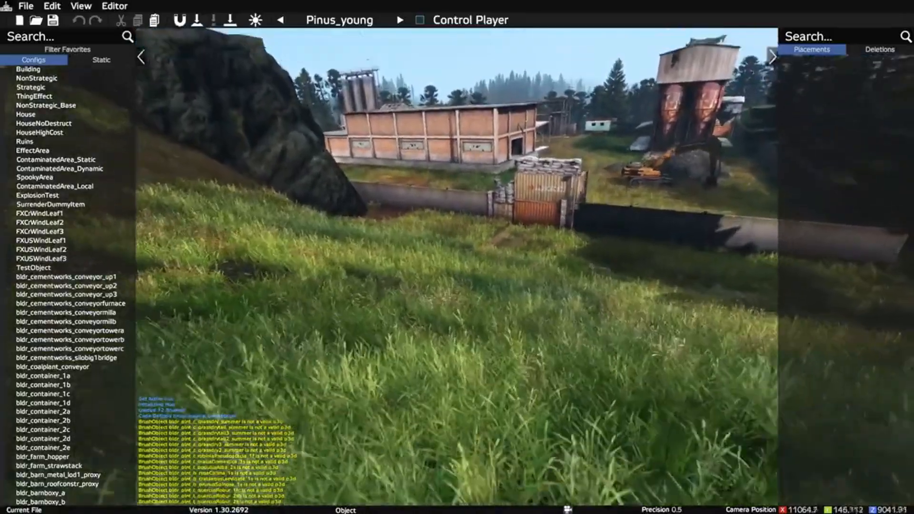
pyautogui.press('w')
# - Fly the camera past the trees to the large rocks on the grassy hill overlooking the quarry
pyautogui.moveTo(456, 257); pyautogui.dragTo(714, 238, button='right')
pyautogui.press('w')
pyautogui.press('w')
pyautogui.press('q')
pyautogui.press('w')
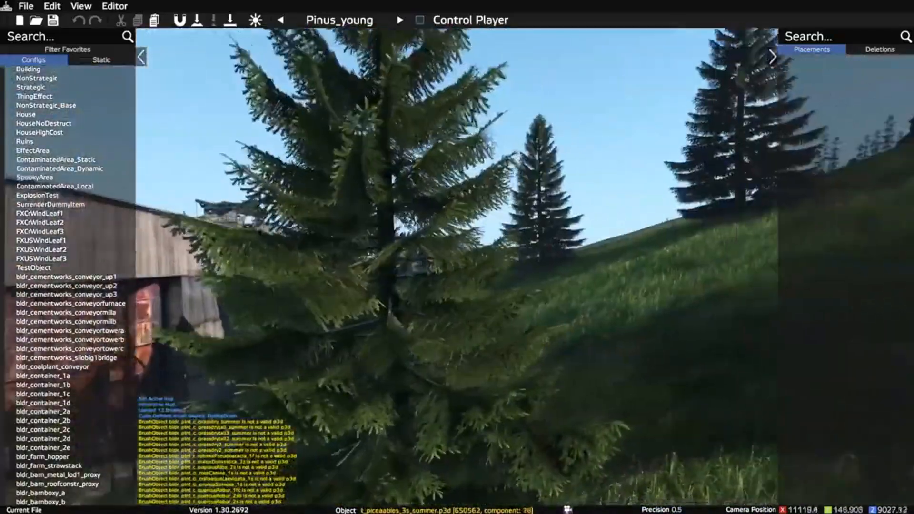
pyautogui.moveTo(457, 257); pyautogui.dragTo(666, 242, button='right')
pyautogui.press('w')
pyautogui.press('w')
pyautogui.moveTo(457, 257); pyautogui.dragTo(609, 236, button='right')
pyautogui.press('w')
pyautogui.press('s')
# - Set the environment's time to 55555.2 and the overcast to 0.367, and close the environment settings
pyautogui.click(114, 6)
pyautogui.click(132, 35)
pyautogui.moveTo(555, 219); pyautogui.dragTo(517, 220)
pyautogui.moveTo(447, 258); pyautogui.dragTo(470, 259)
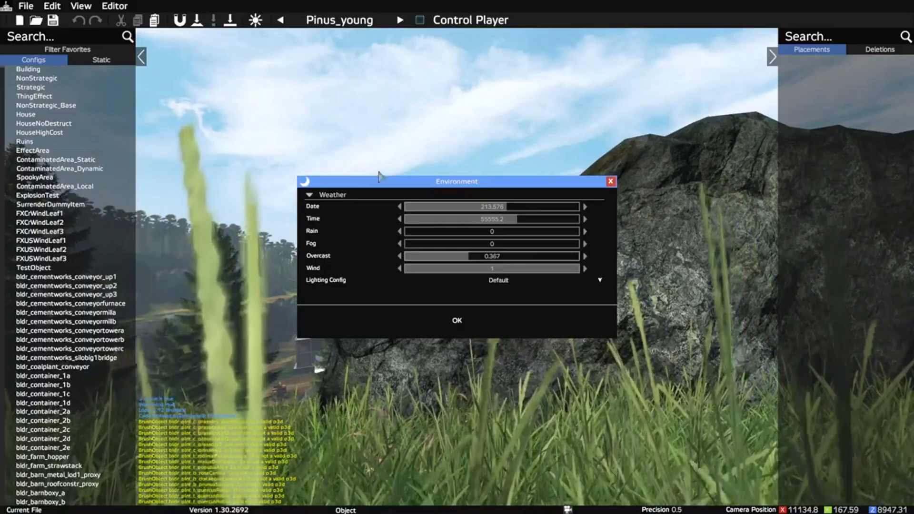
pyautogui.moveTo(464, 185); pyautogui.dragTo(668, 256)
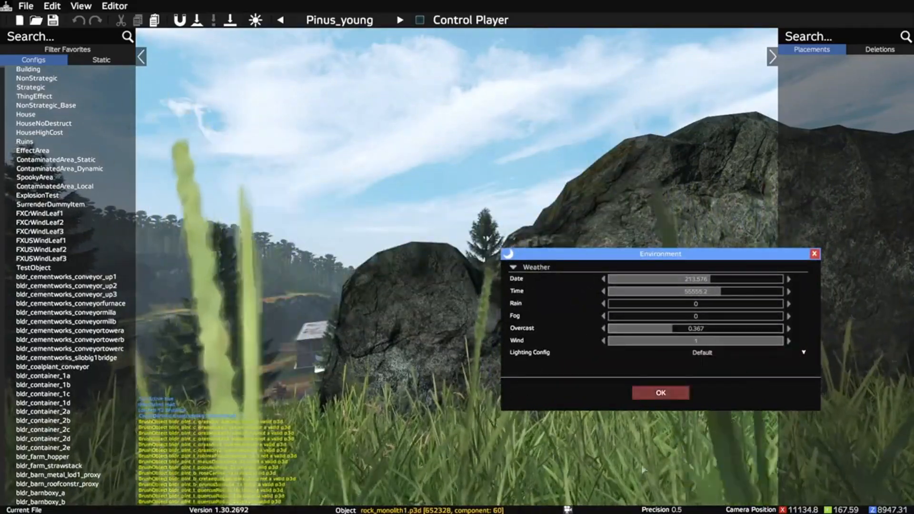
pyautogui.click(660, 392)
# - Set the environment's date to 202.656 and time to 35683.2, trying some rain and returning it to 0
pyautogui.click(81, 5)
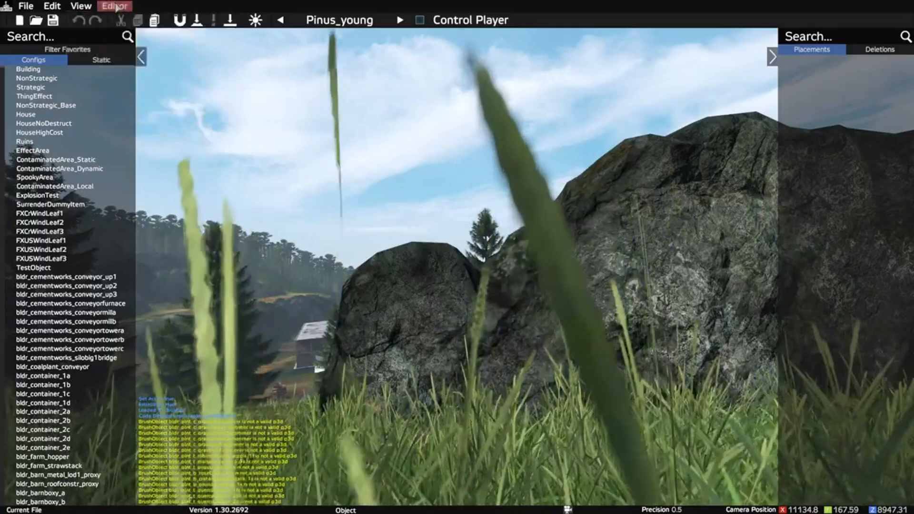
pyautogui.click(115, 6)
pyautogui.moveTo(191, 49)
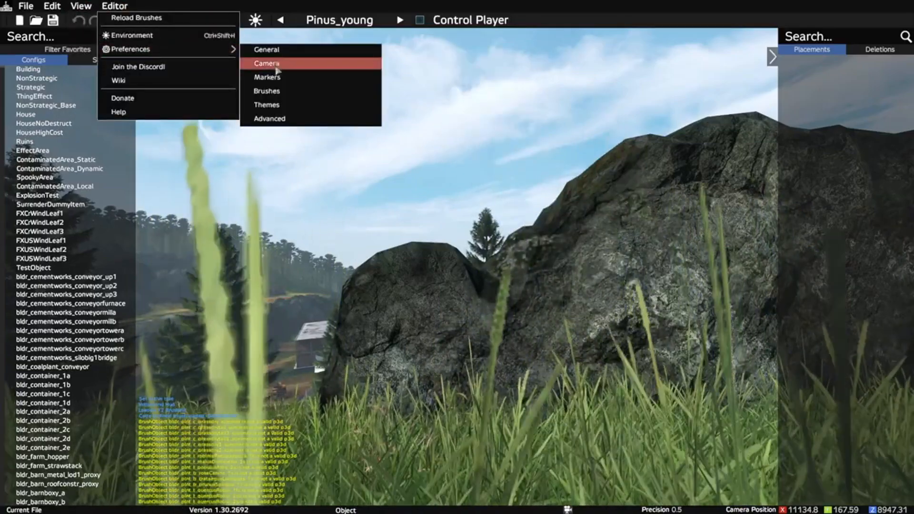
pyautogui.click(125, 9)
pyautogui.click(132, 35)
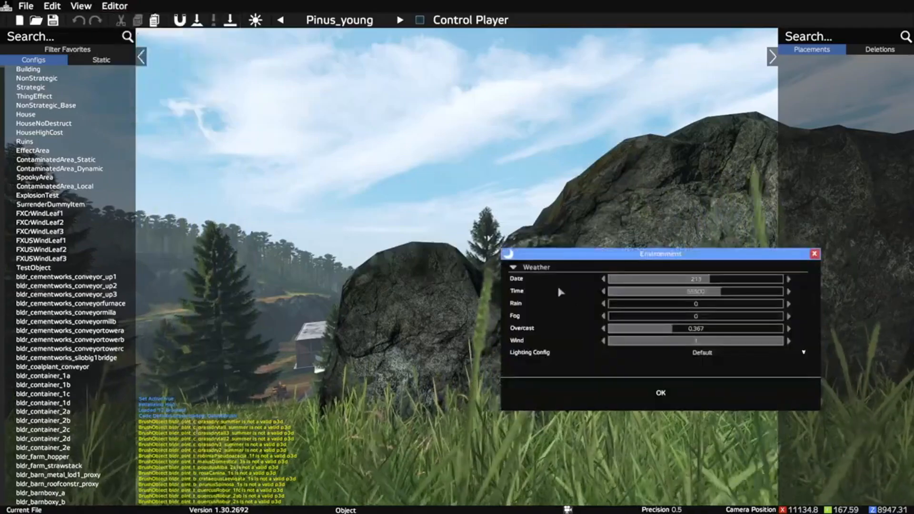
pyautogui.moveTo(657, 310); pyautogui.dragTo(604, 285)
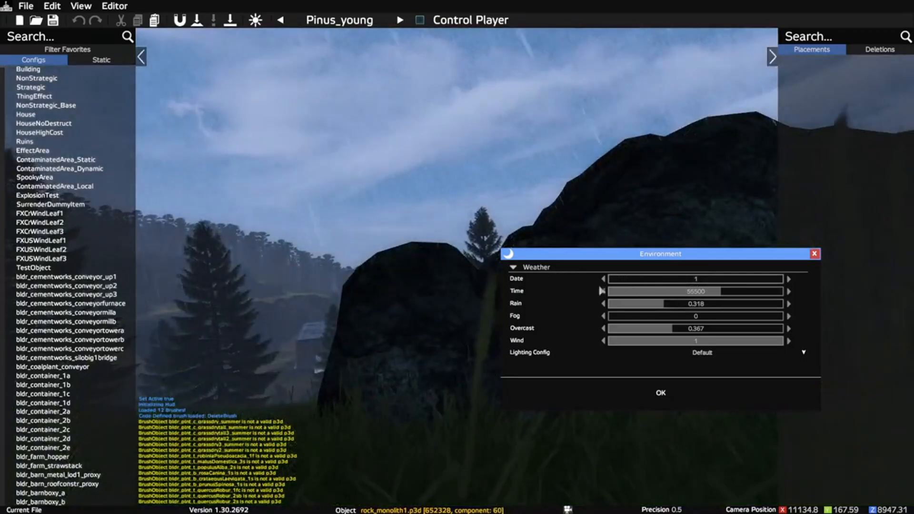
pyautogui.moveTo(616, 291)
pyautogui.mouseDown()
pyautogui.moveTo(672, 298)
pyautogui.moveTo(607, 307)
pyautogui.mouseUp()
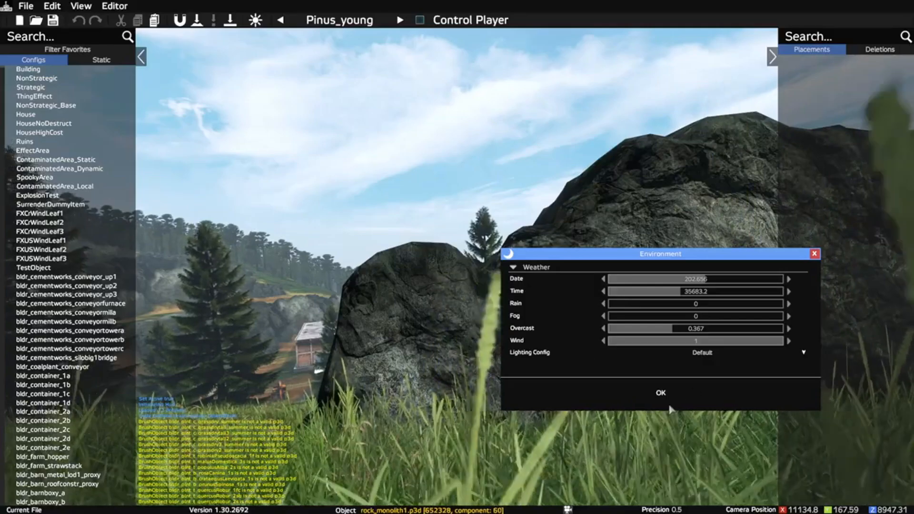
# - Open the camera settings, set the FOV to 0.652 and move the settings window away from the scene's centre
pyautogui.click(115, 5)
pyautogui.click(114, 43)
pyautogui.moveTo(491, 211); pyautogui.dragTo(463, 222)
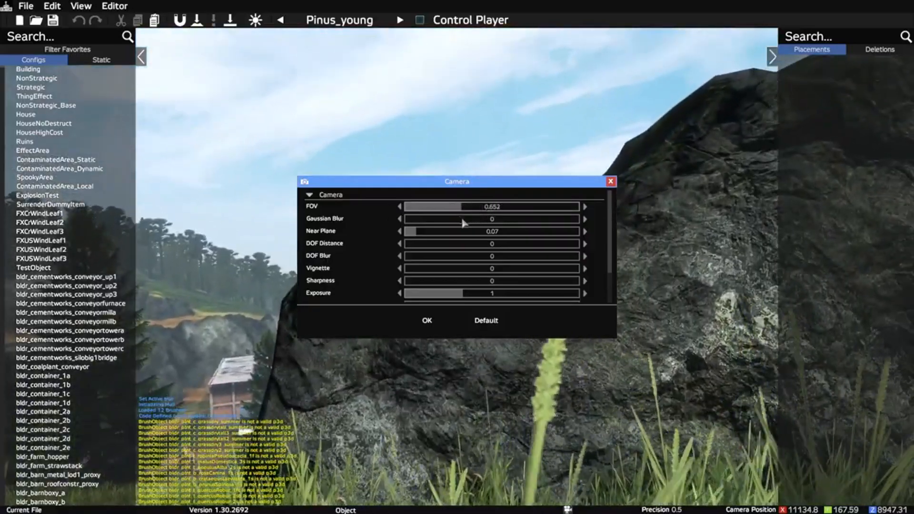
pyautogui.moveTo(407, 181); pyautogui.dragTo(629, 224)
# - Set the camera's DOF distance to 4, DOF blur to 0.036, vignette to 0.429, sharpness to 1 and exposure to about 1.6
pyautogui.moveTo(637, 310); pyautogui.dragTo(701, 317)
pyautogui.moveTo(630, 300); pyautogui.dragTo(637, 303)
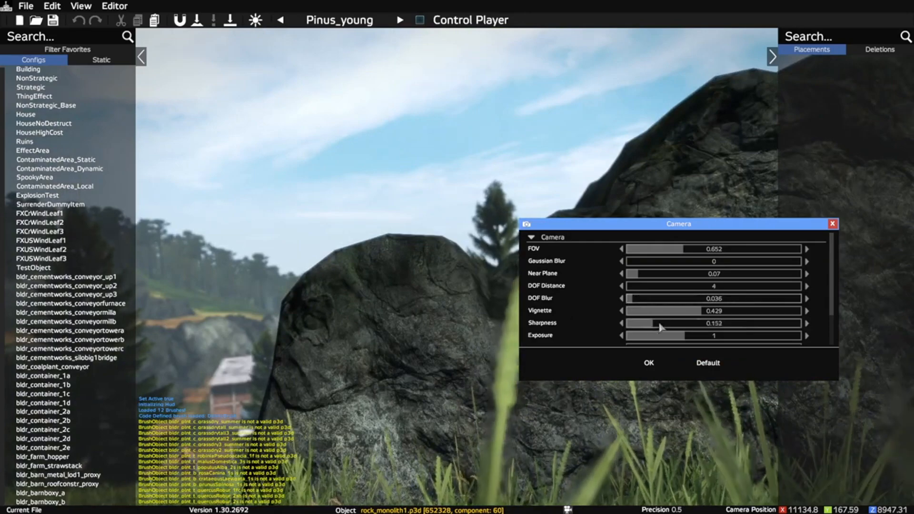
pyautogui.moveTo(684, 336); pyautogui.dragTo(723, 337)
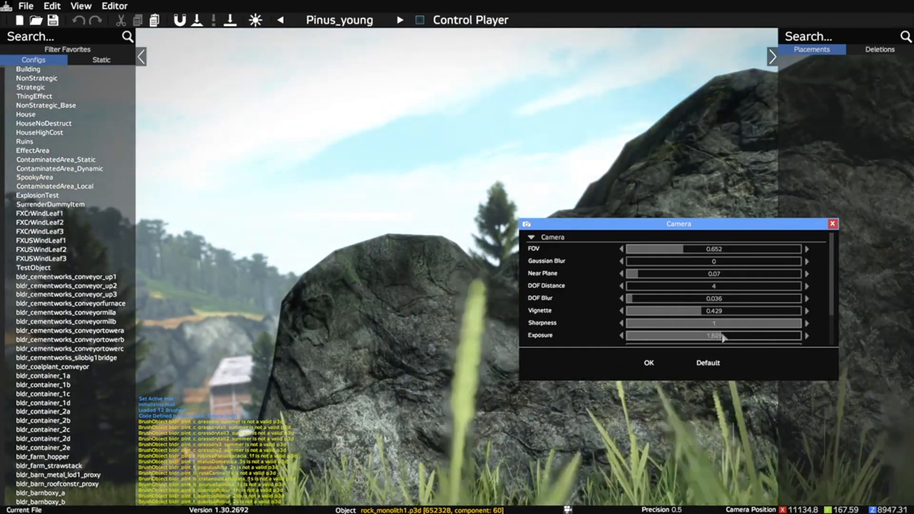
pyautogui.click(649, 362)
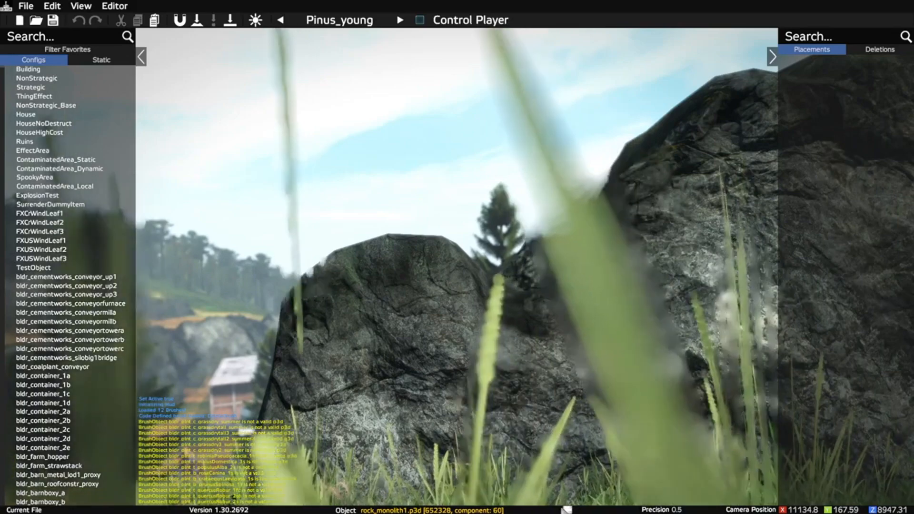
# - Add two nodes to the cinematic camera and set the first node's segment time to 20
pyautogui.click(567, 509)
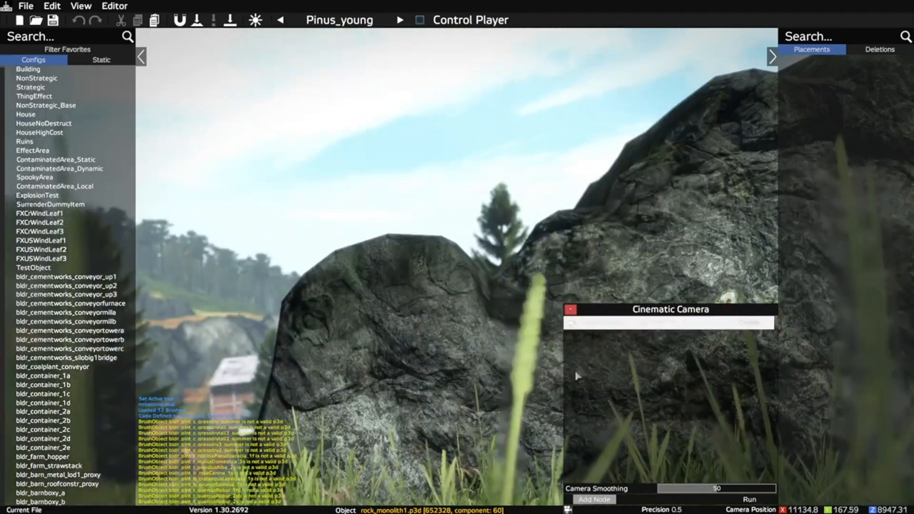
pyautogui.click(667, 325)
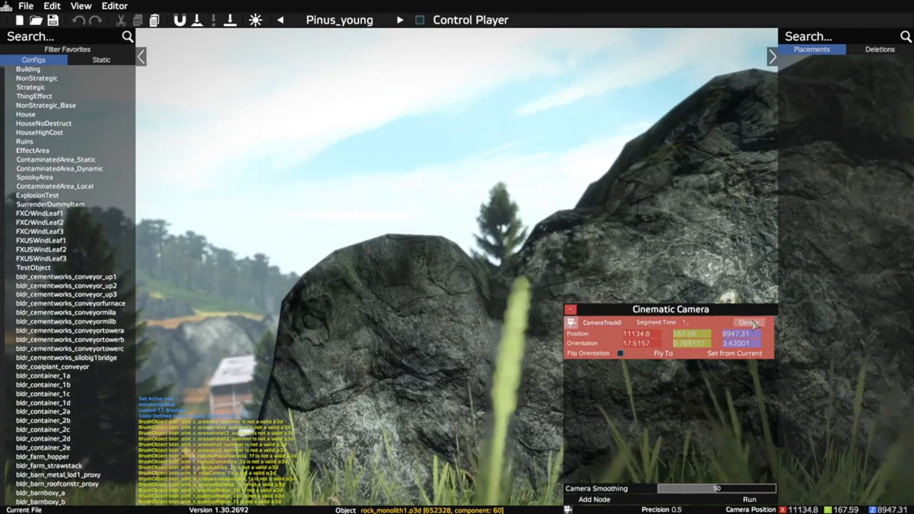
pyautogui.press('BackSpace')
pyautogui.write('20')
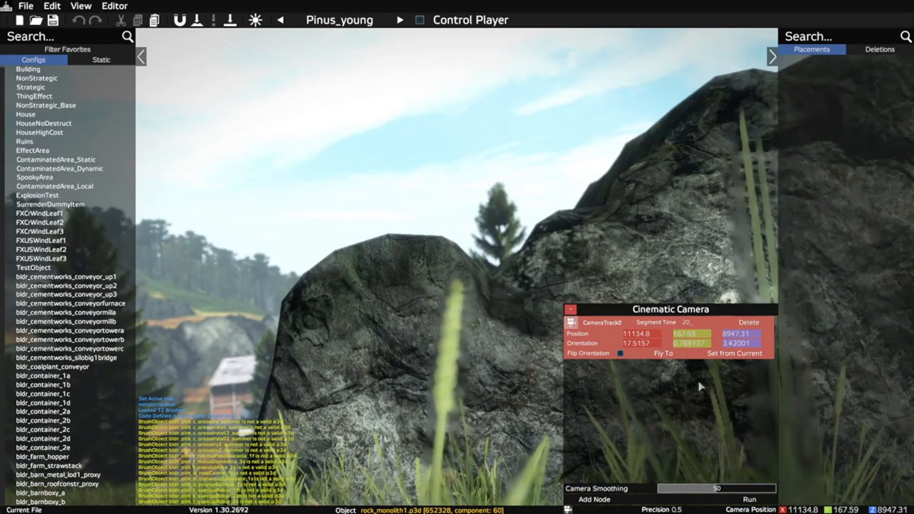
pyautogui.click(663, 320)
pyautogui.click(595, 499)
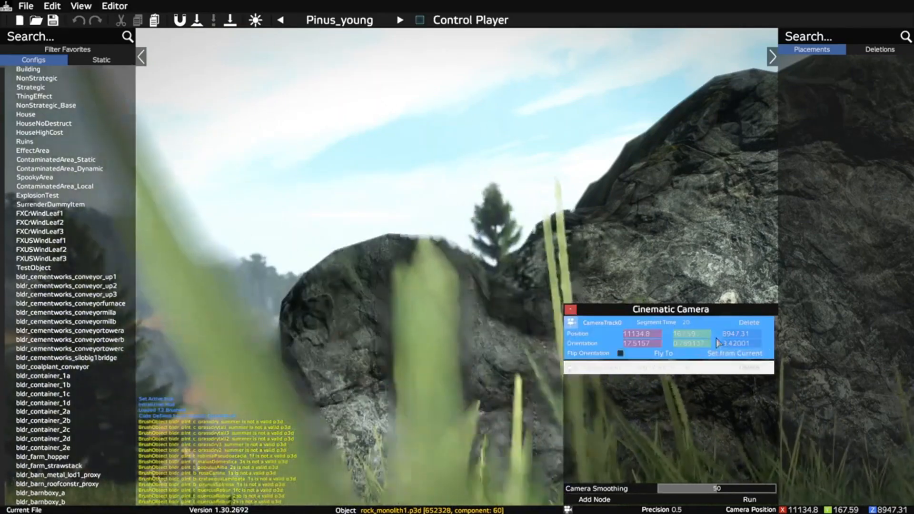
# - Reposition the camera around the large rocks and tilt it towards the grass to frame another cinematic camera view
pyautogui.moveTo(777, 279); pyautogui.dragTo(780, 317, button='right')
pyautogui.press('s')
pyautogui.press('a')
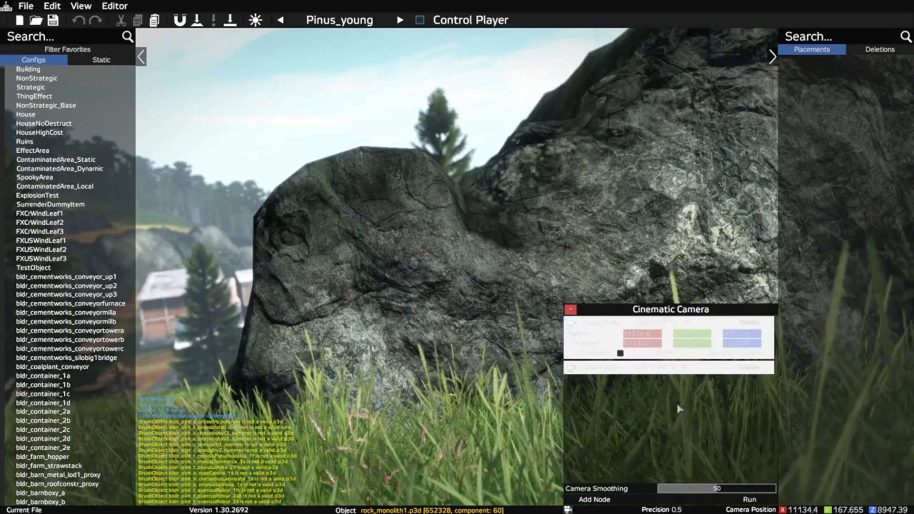
pyautogui.moveTo(457, 257)
pyautogui.mouseDown(button='right')
pyautogui.moveTo(424, 257)
pyautogui.moveTo(457, 258)
pyautogui.mouseUp(button='right')
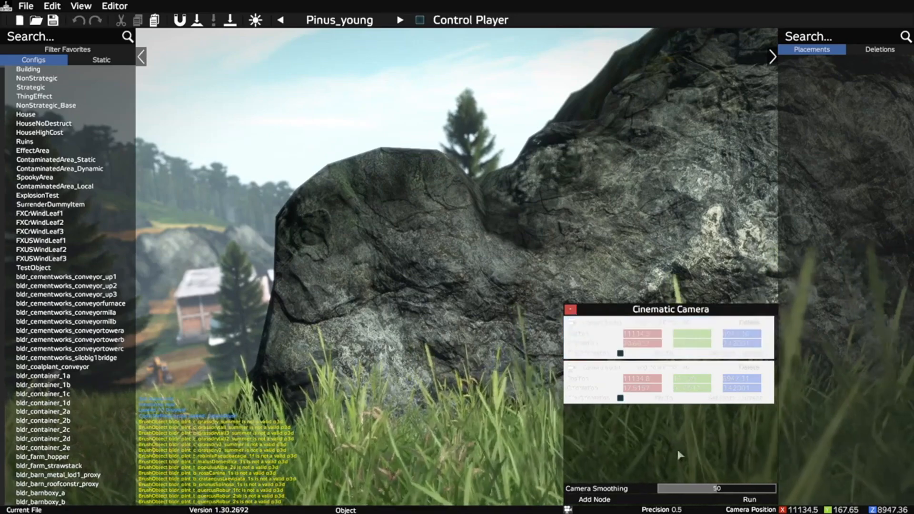
pyautogui.press('a')
pyautogui.moveTo(476, 267); pyautogui.dragTo(376, 352, button='right')
pyautogui.press('w')
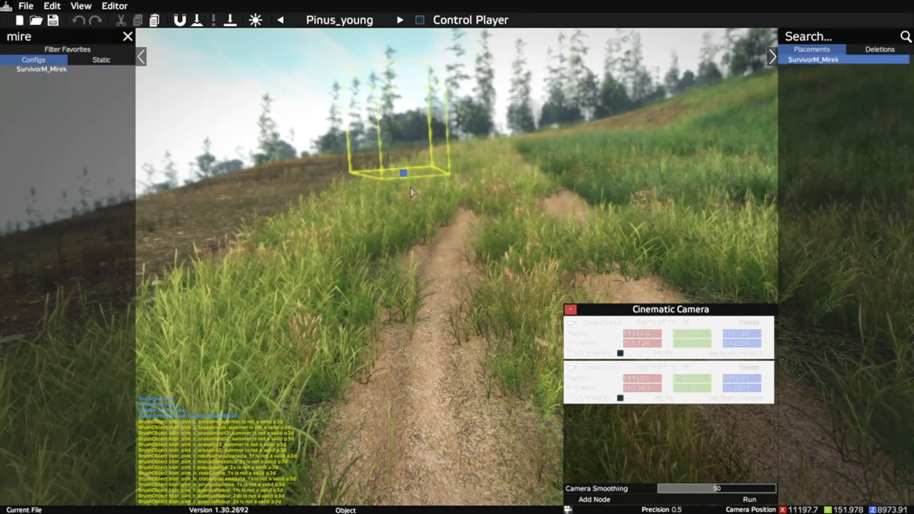
# - Fly the camera along the dirt path up to the SurvivorM_Mirek character and frame it from the front
pyautogui.rightClick(403, 179)
pyautogui.click(468, 253)
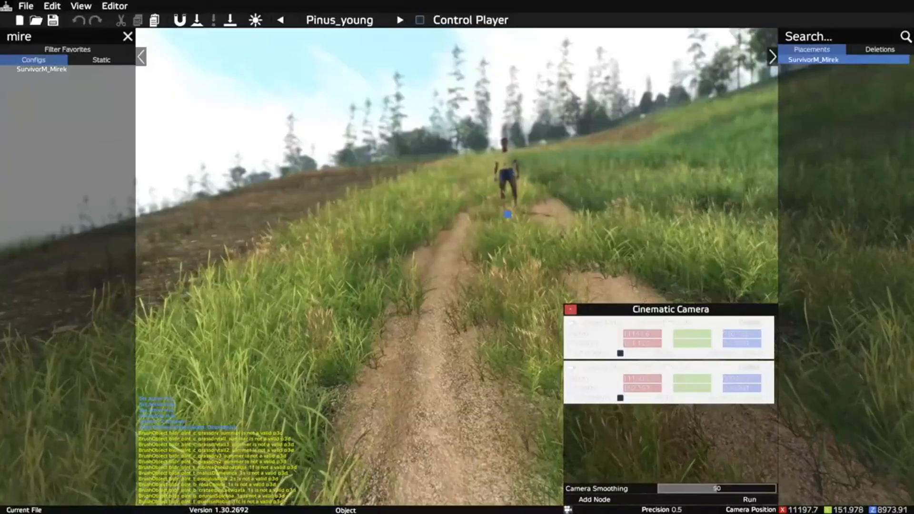
pyautogui.press('space')
pyautogui.press('w')
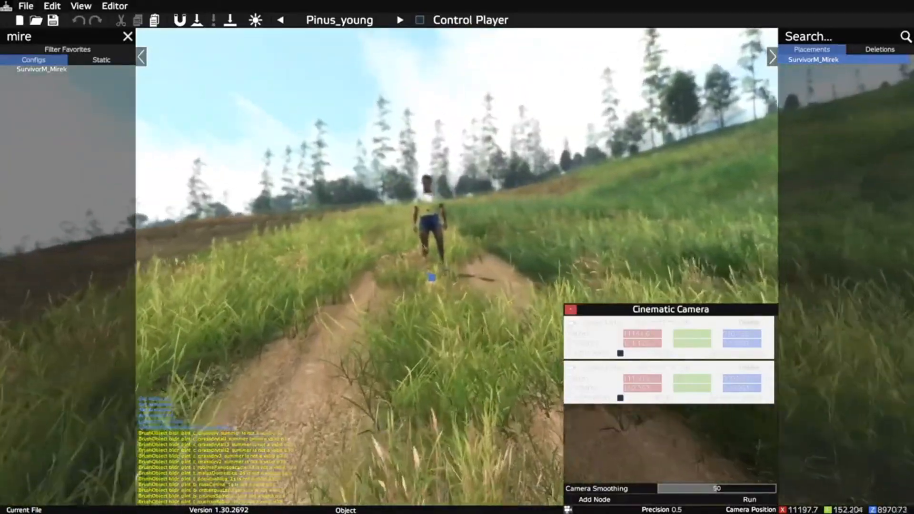
pyautogui.press('w')
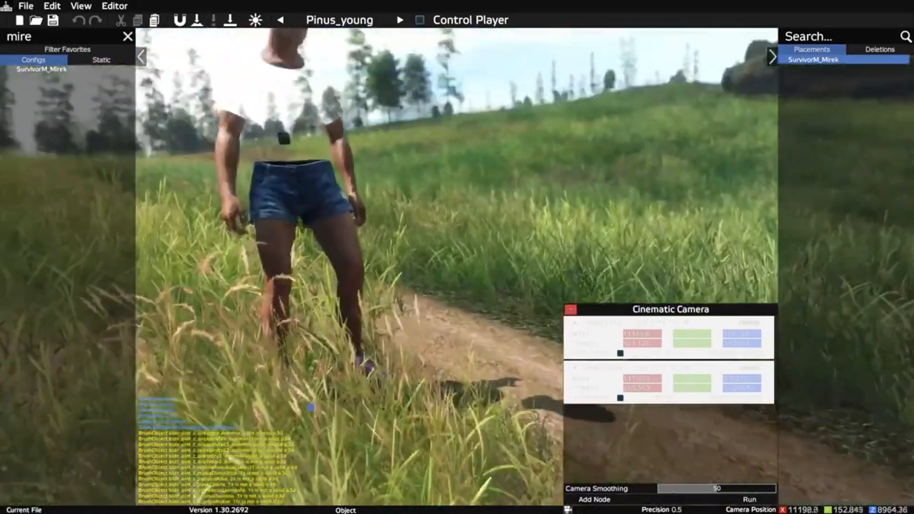
pyautogui.press('s')
pyautogui.press('space')
# - Open the survivor's inventory for editing and try the Spur_LW_Bag_Orange and Spur_LW_Bag_Purple backpacks on it
pyautogui.rightClick(384, 407)
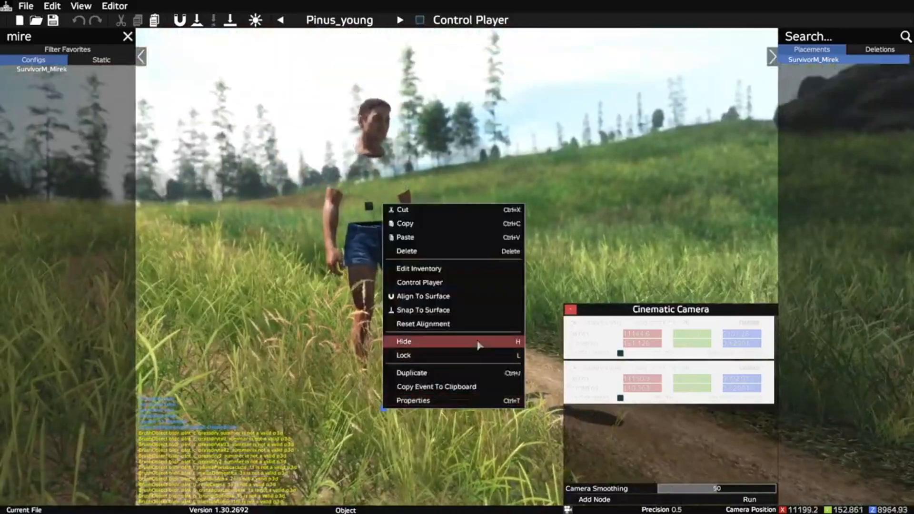
pyautogui.click(450, 270)
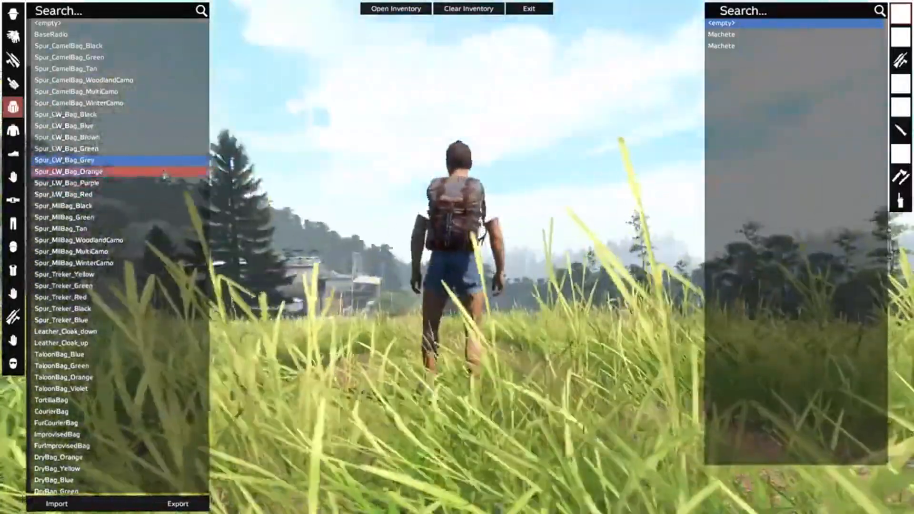
pyautogui.click(170, 172)
pyautogui.click(171, 183)
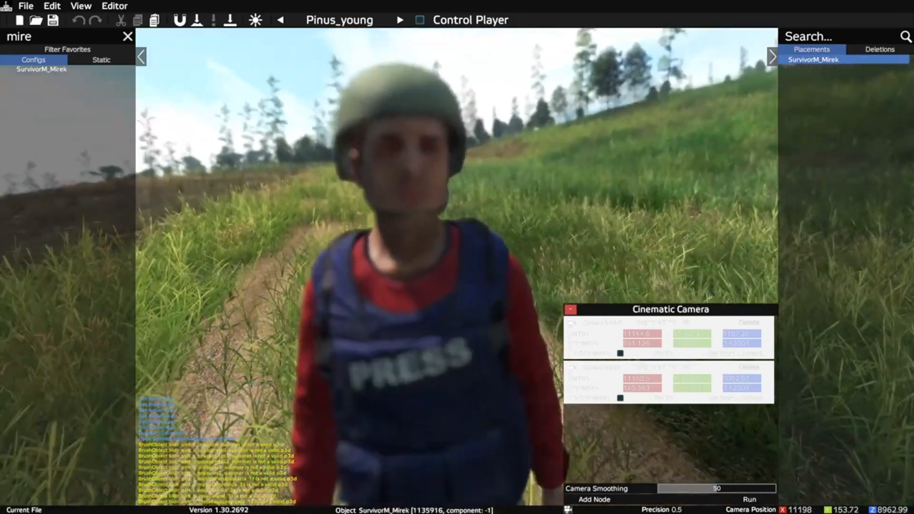
# - Set the camera's FOV to 0.706 for a tighter view of the survivor and close the camera settings
pyautogui.click(80, 5)
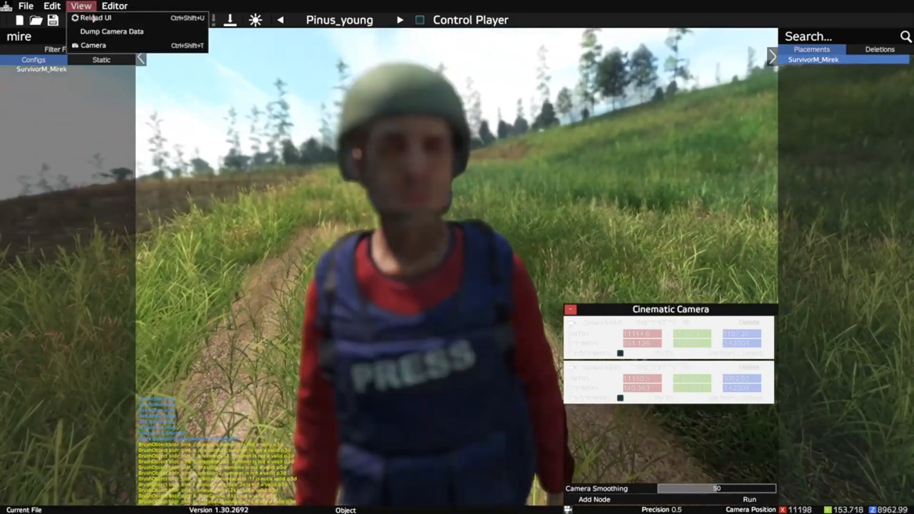
pyautogui.moveTo(103, 5)
pyautogui.click(97, 49)
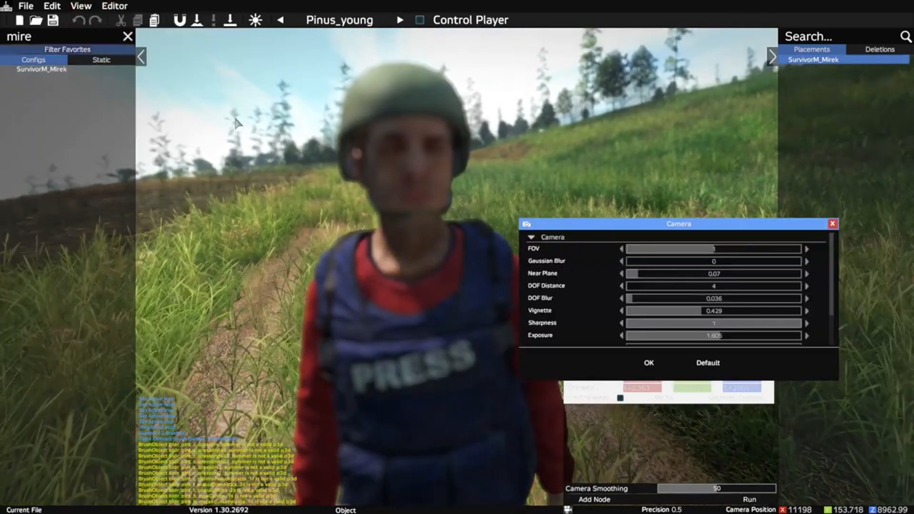
pyautogui.moveTo(713, 256); pyautogui.dragTo(690, 253)
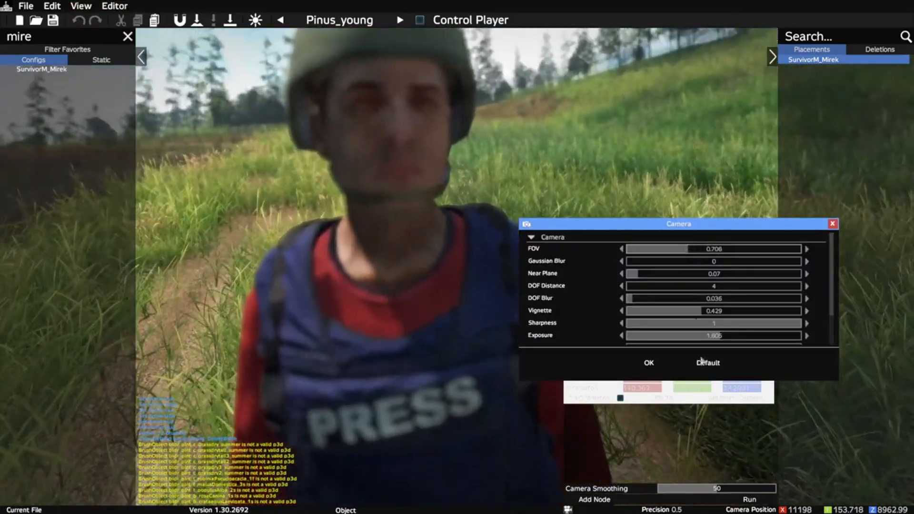
pyautogui.press('space')
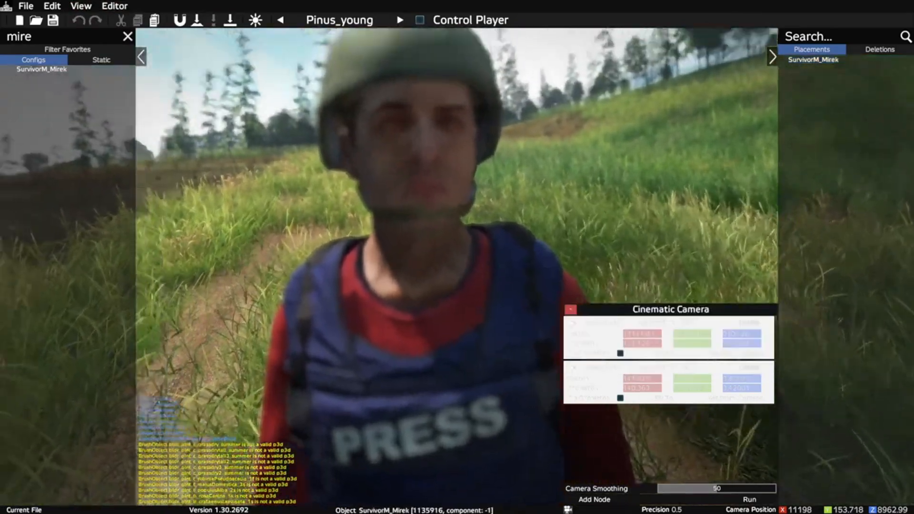
# - Check the editor's camera preferences and close them
pyautogui.press('y')
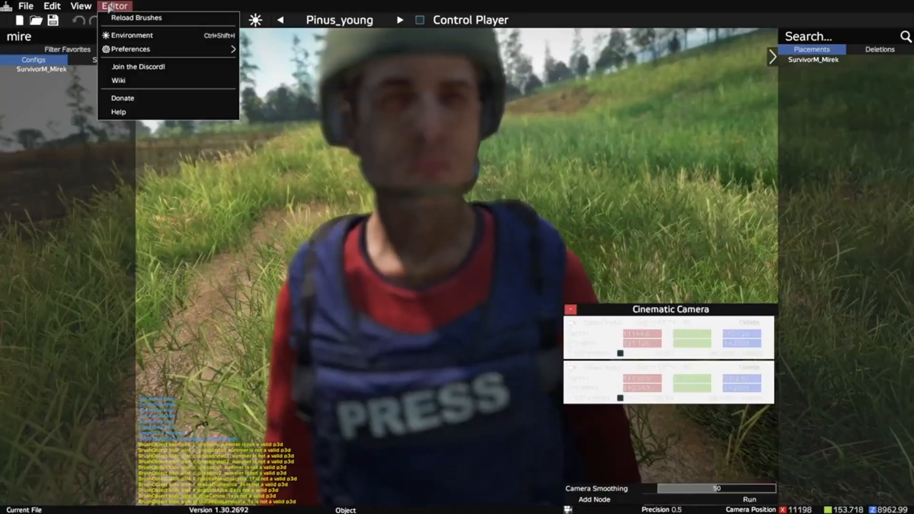
pyautogui.moveTo(126, 51)
pyautogui.click(285, 65)
pyautogui.click(395, 265)
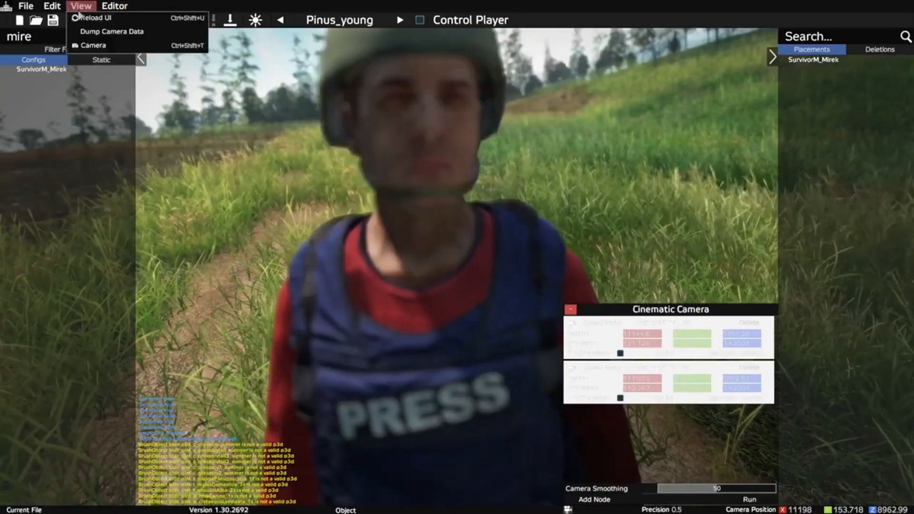